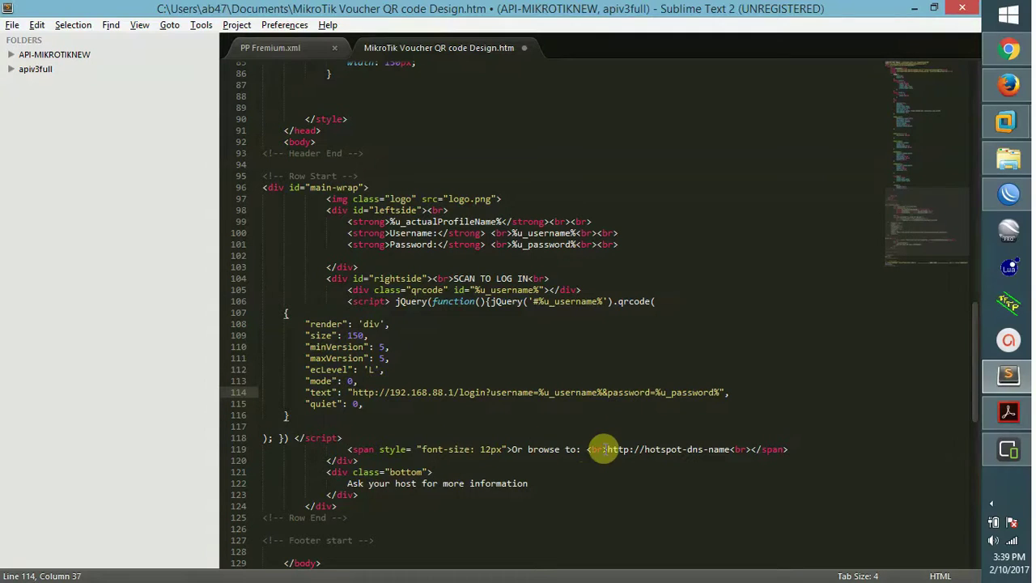
Replace the hotspot-dns-name placeholder in the "Or browse to" line with 192.168.88.1.
{"action": "left_click_drag", "start_coordinate": [645, 451], "coordinate": [719, 449]}
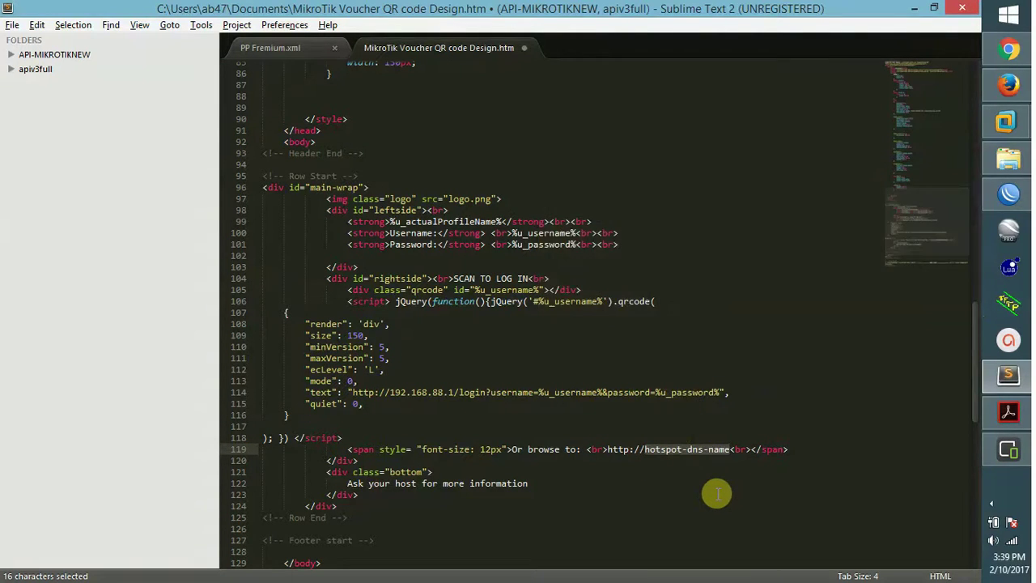
{"action": "type", "text": "192.168.88.1"}
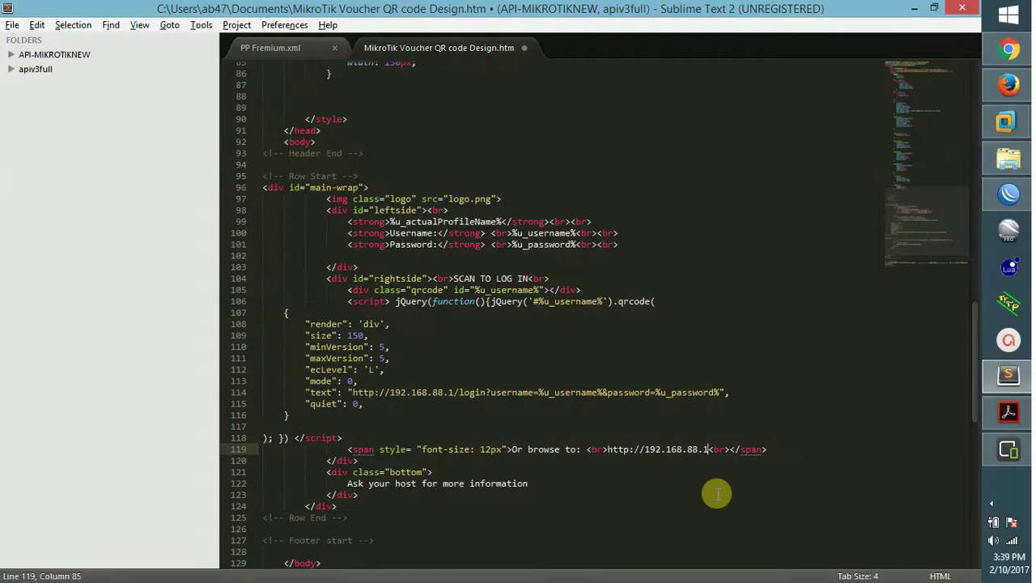
Change the voucher's bottom note to read "Ask your WISP Provider for more information".
{"action": "left_click_drag", "start_coordinate": [976, 334], "coordinate": [971, 384]}
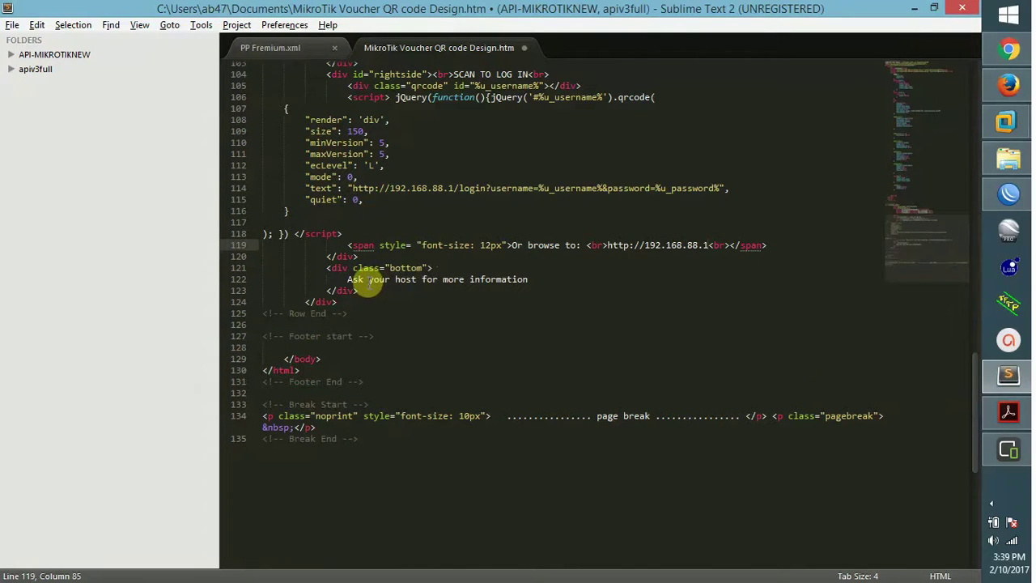
{"action": "left_click_drag", "start_coordinate": [369, 281], "coordinate": [411, 279]}
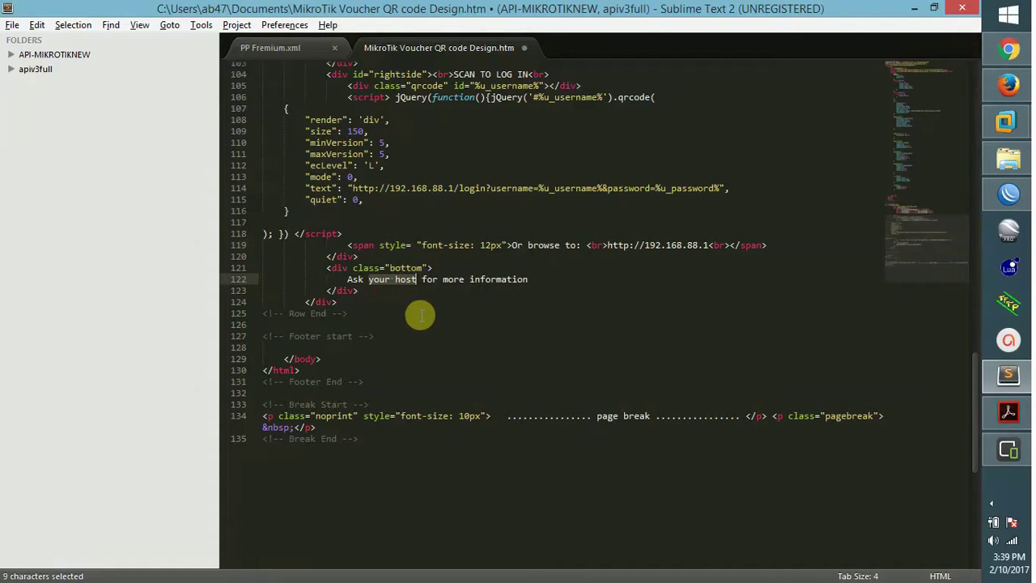
{"action": "double_click", "coordinate": [405, 281]}
{"action": "type", "text": "WIS"}
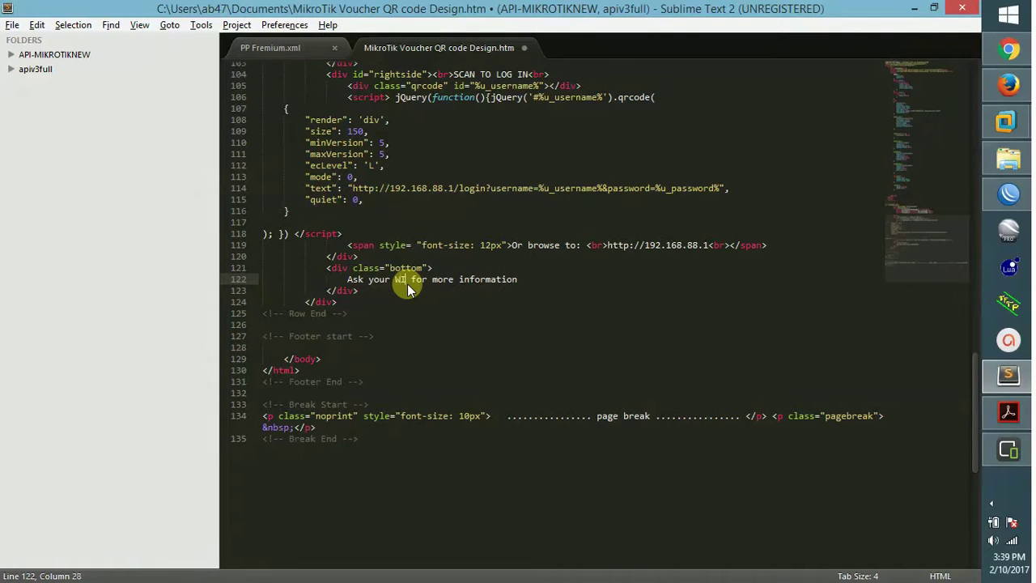
{"action": "type", "text": "P Provid"}
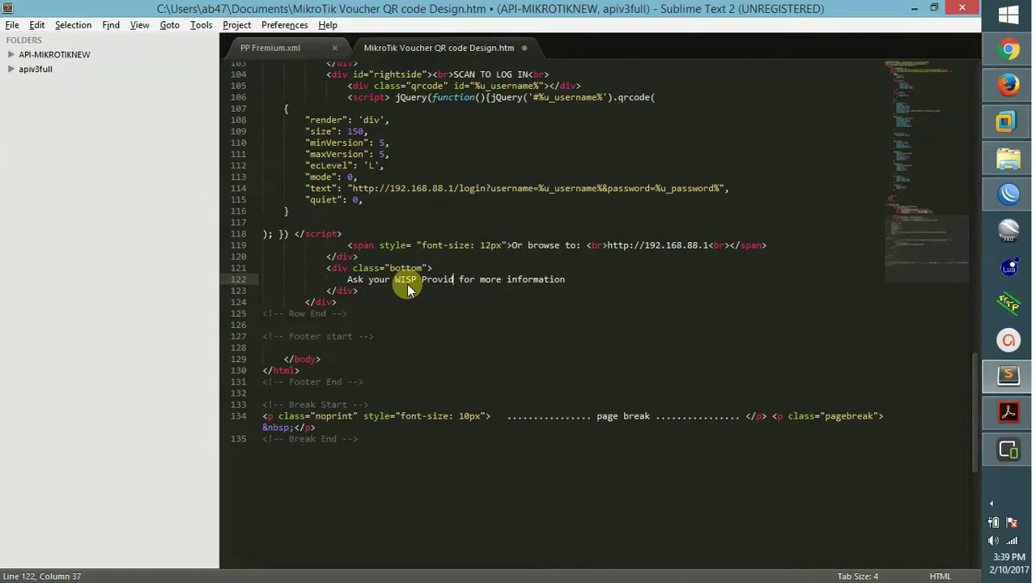
{"action": "type", "text": "er"}
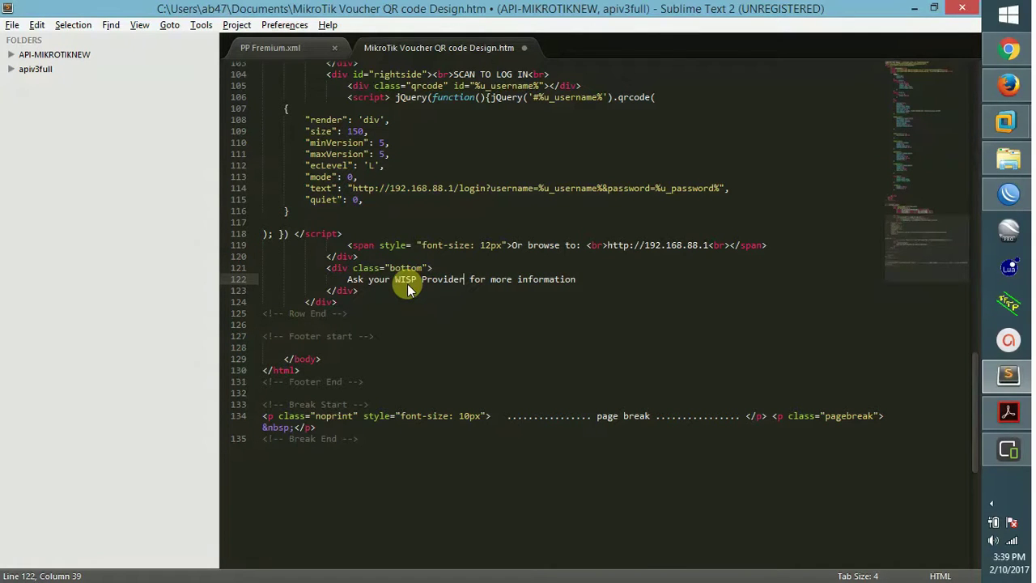
Review the voucher template code from the footer back up to the logo image tag and highlight its logo.png source.
{"action": "key", "text": "Down"}
{"action": "key", "text": "Down"}
{"action": "key", "text": "Down"}
{"action": "key", "text": "Down"}
{"action": "key", "text": "Down"}
{"action": "key", "text": "Down"}
{"action": "key", "text": "Down"}
{"action": "key", "text": "Up"}
{"action": "key", "text": "Up"}
{"action": "key", "text": "Up"}
{"action": "key", "text": "Up"}
{"action": "key", "text": "Up"}
{"action": "key", "text": "Up"}
{"action": "key", "text": "Up"}
{"action": "key", "text": "Up"}
{"action": "key", "text": "Up"}
{"action": "key", "text": "Up"}
{"action": "key", "text": "Up"}
{"action": "key", "text": "Up"}
{"action": "key", "text": "Up"}
{"action": "key", "text": "Up"}
{"action": "key", "text": "Up"}
{"action": "key", "text": "Up"}
{"action": "key", "text": "Up"}
{"action": "key", "text": "Up"}
{"action": "key", "text": "Up"}
{"action": "key", "text": "Up"}
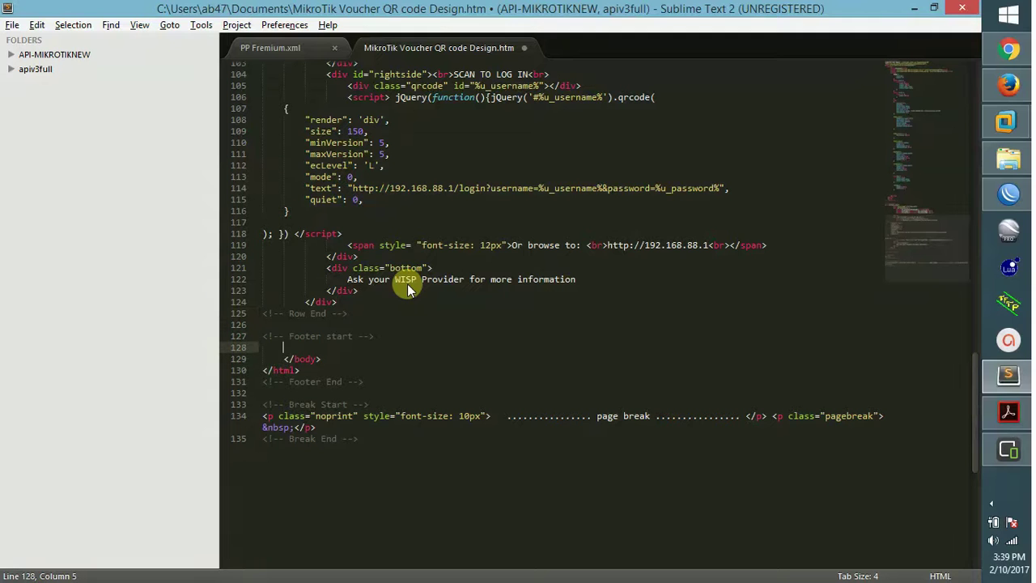
{"action": "key", "text": "Up"}
{"action": "key", "text": "Up"}
{"action": "key", "text": "Up"}
{"action": "key", "text": "Up"}
{"action": "key", "text": "Up"}
{"action": "key", "text": "Up"}
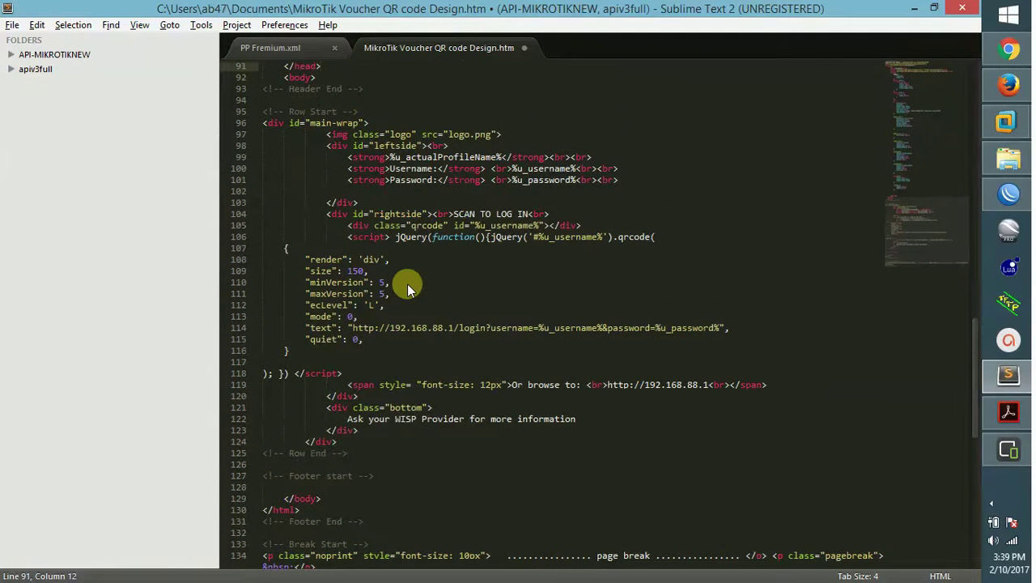
{"action": "key", "text": "Up"}
{"action": "key", "text": "Up"}
{"action": "key", "text": "Up"}
{"action": "key", "text": "Up"}
{"action": "key", "text": "Up"}
{"action": "key", "text": "Up"}
{"action": "key", "text": "Up"}
{"action": "key", "text": "Up"}
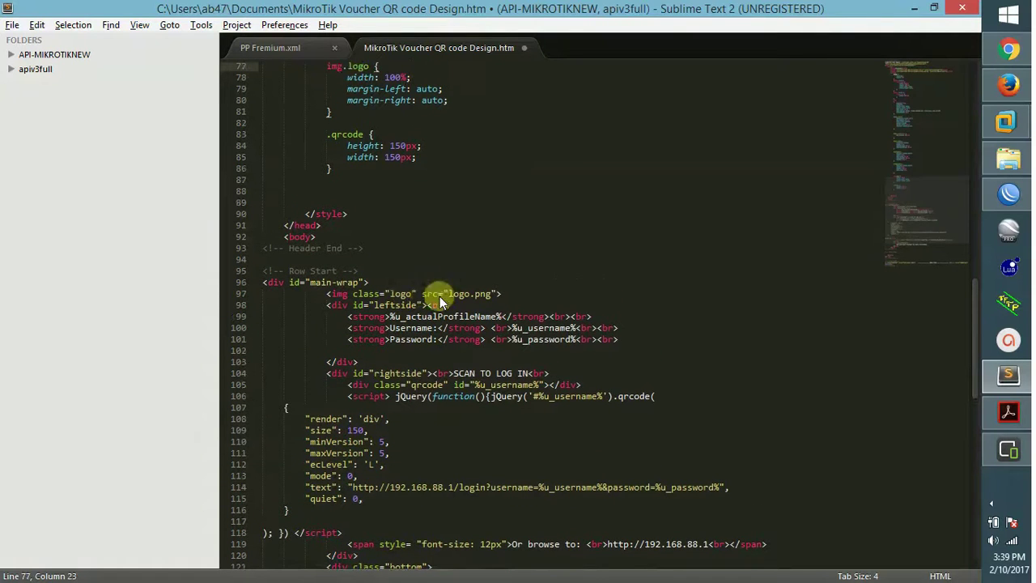
{"action": "left_click_drag", "start_coordinate": [450, 294], "coordinate": [490, 294]}
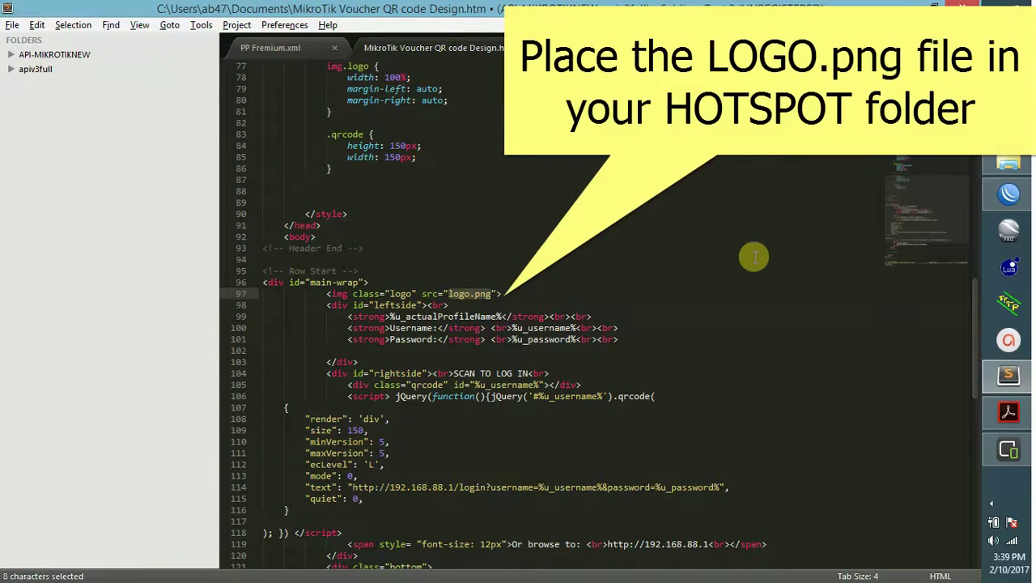
Switch to File Explorer and browse for the logo image, ending in D:\HDD Backup\last windows\Desktop\Misc.
{"action": "left_click", "coordinate": [1009, 165]}
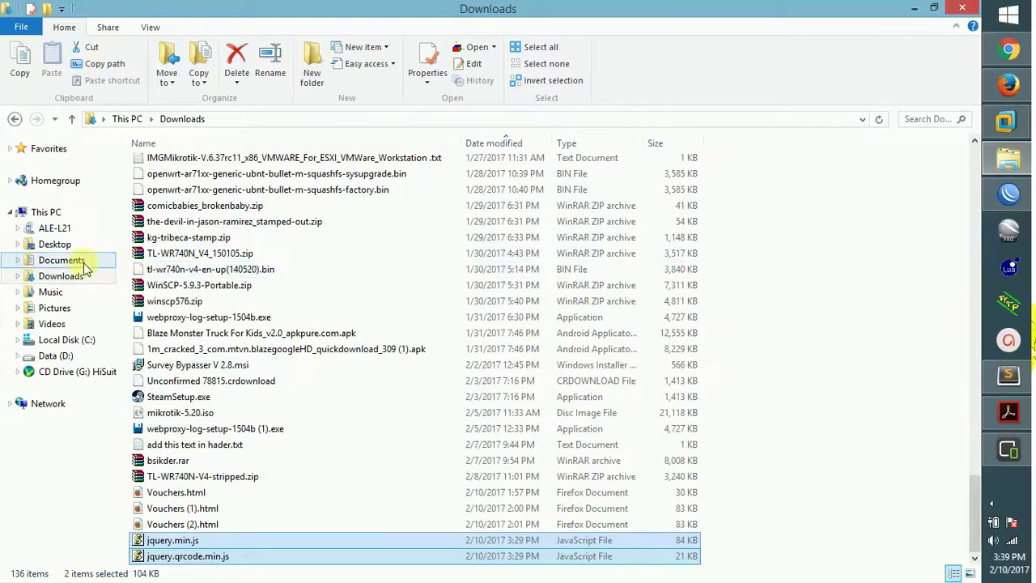
{"action": "left_click", "coordinate": [73, 276]}
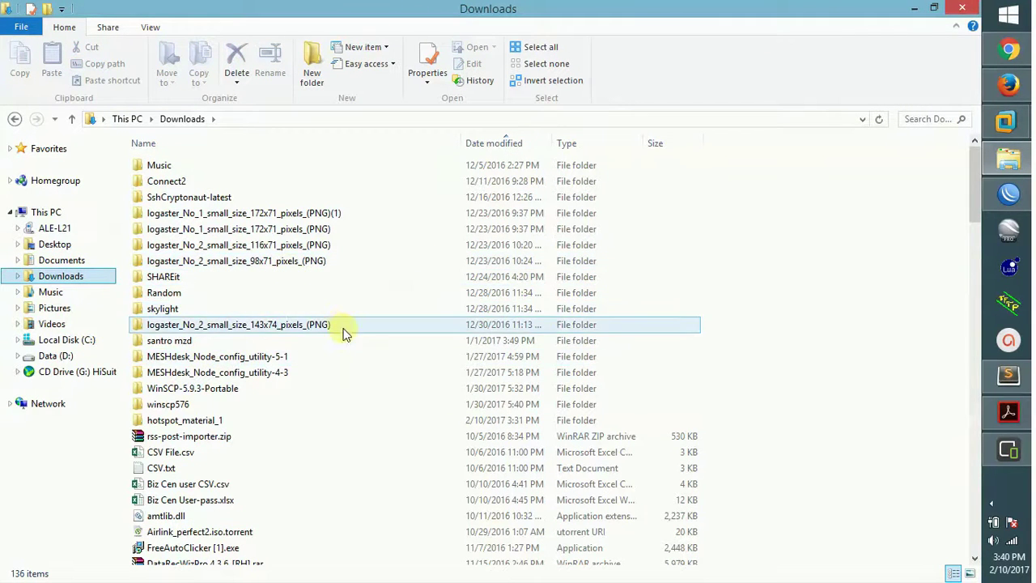
{"action": "left_click", "coordinate": [58, 266]}
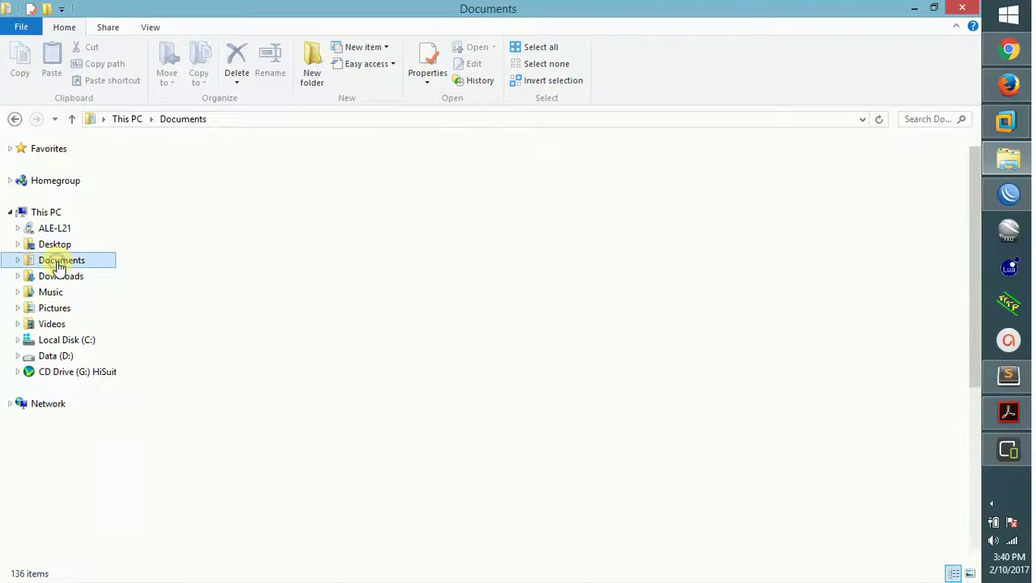
{"action": "left_click", "coordinate": [53, 357]}
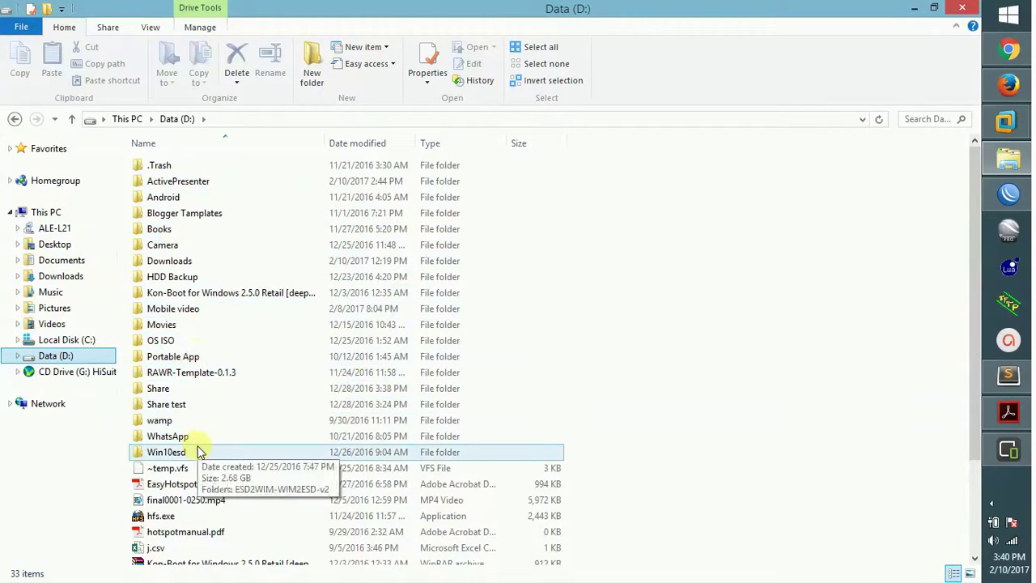
{"action": "double_click", "coordinate": [185, 276]}
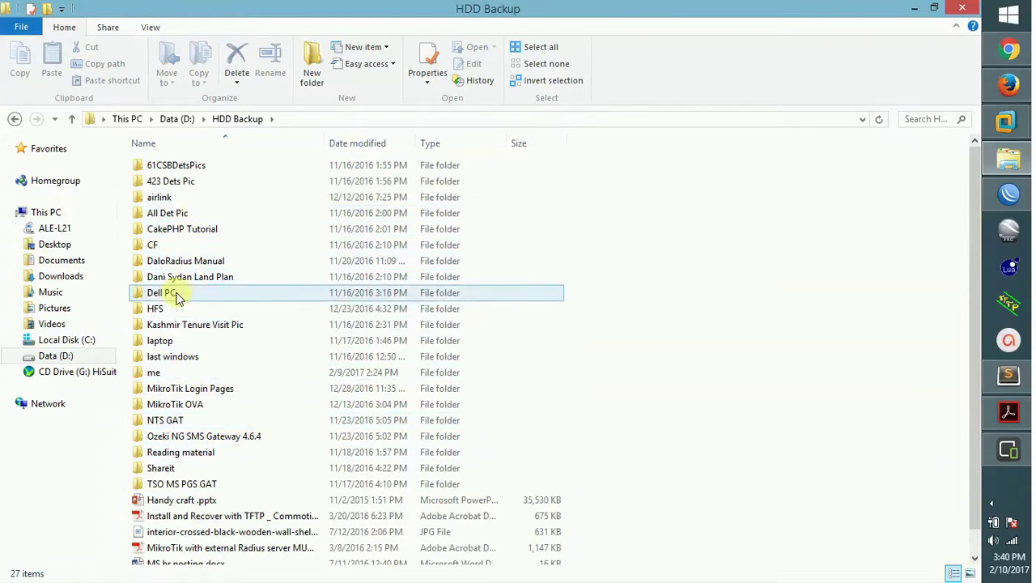
{"action": "double_click", "coordinate": [178, 360]}
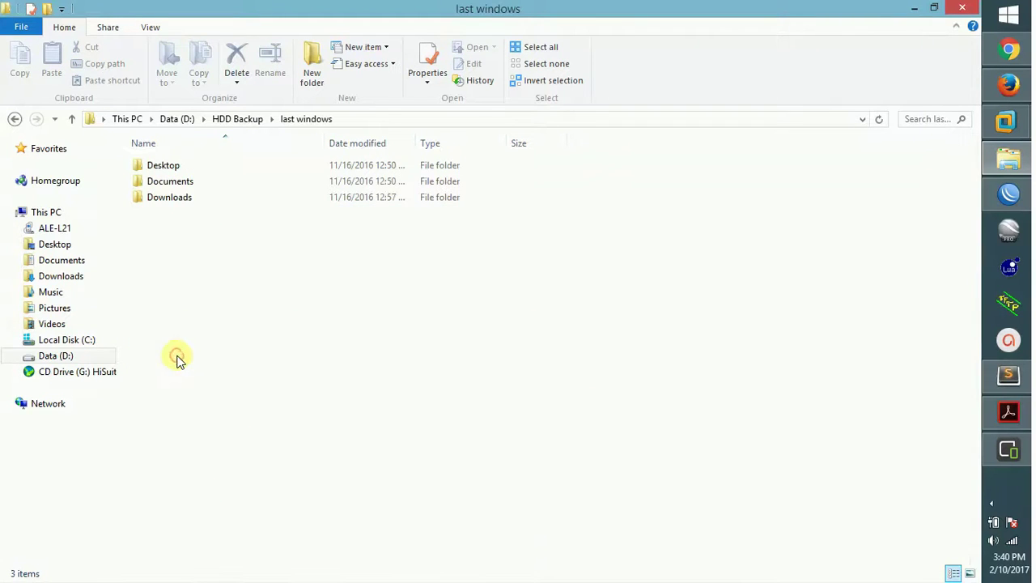
{"action": "double_click", "coordinate": [165, 170]}
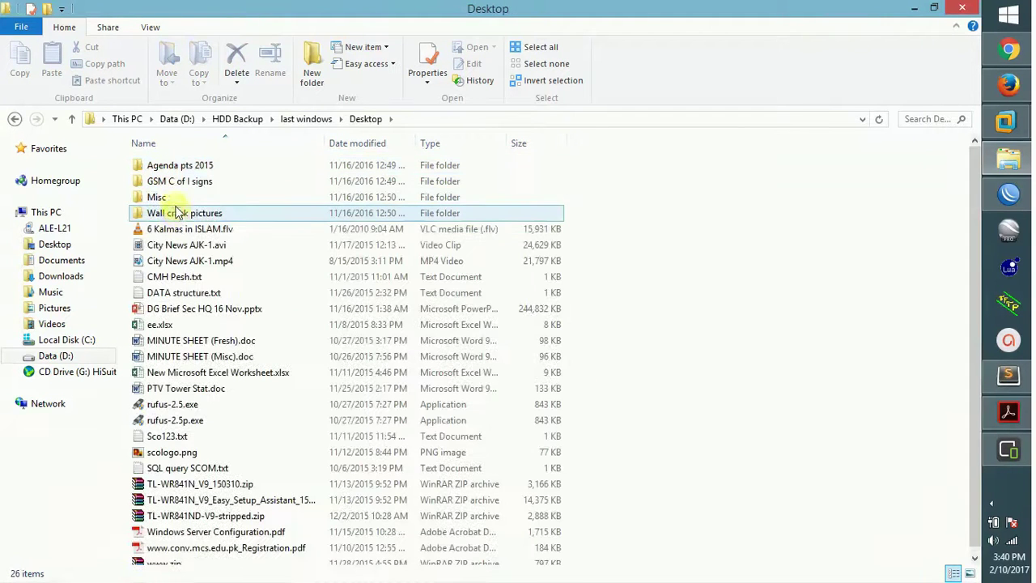
{"action": "double_click", "coordinate": [169, 198]}
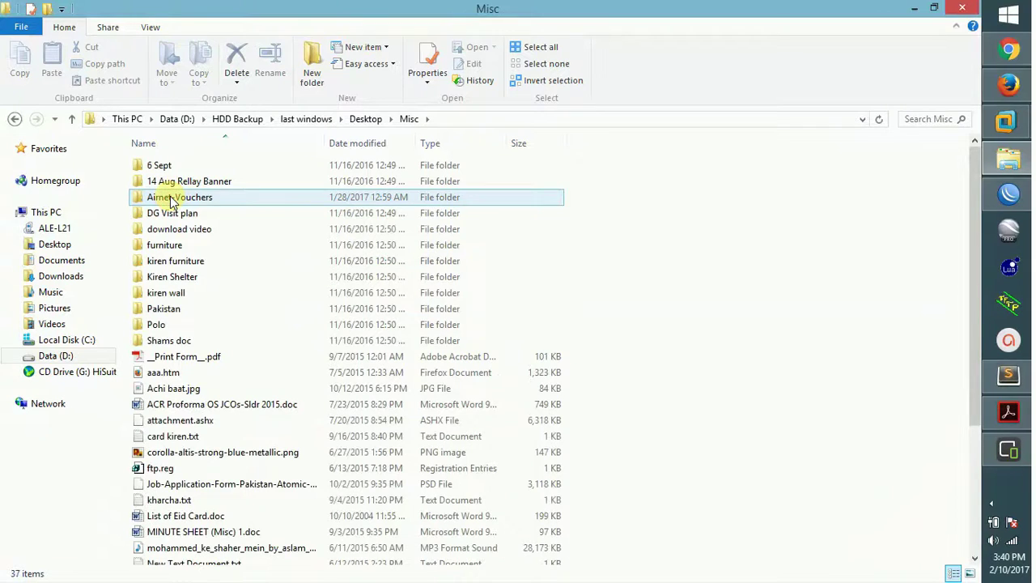
Look through the Airnet-Vouchers folder for a logo image and return to the Misc folder.
{"action": "mouse_move", "coordinate": [979, 192]}
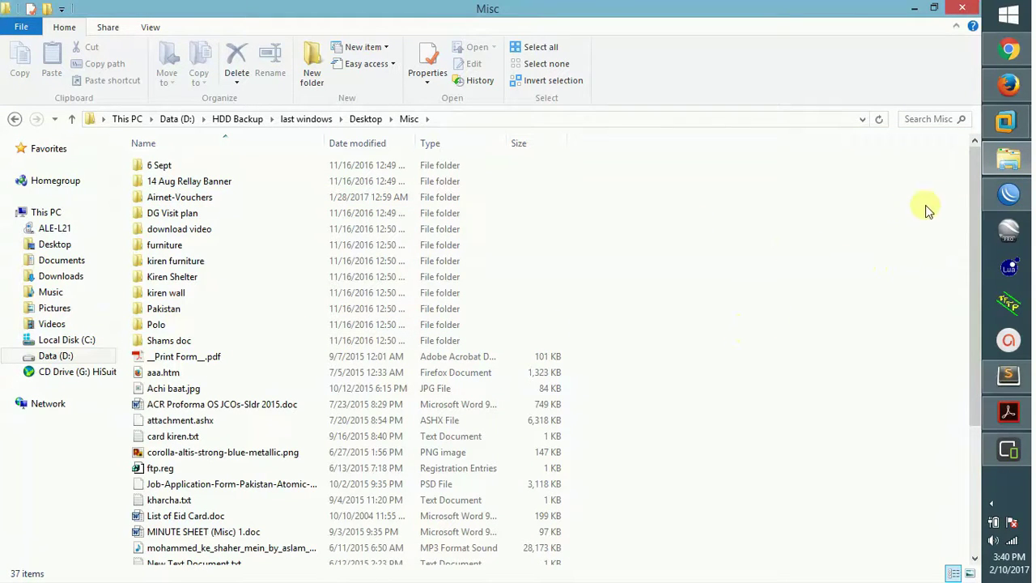
{"action": "mouse_move", "coordinate": [971, 197]}
{"action": "left_mouse_down"}
{"action": "mouse_move", "coordinate": [967, 370]}
{"action": "mouse_move", "coordinate": [955, 187]}
{"action": "left_mouse_up"}
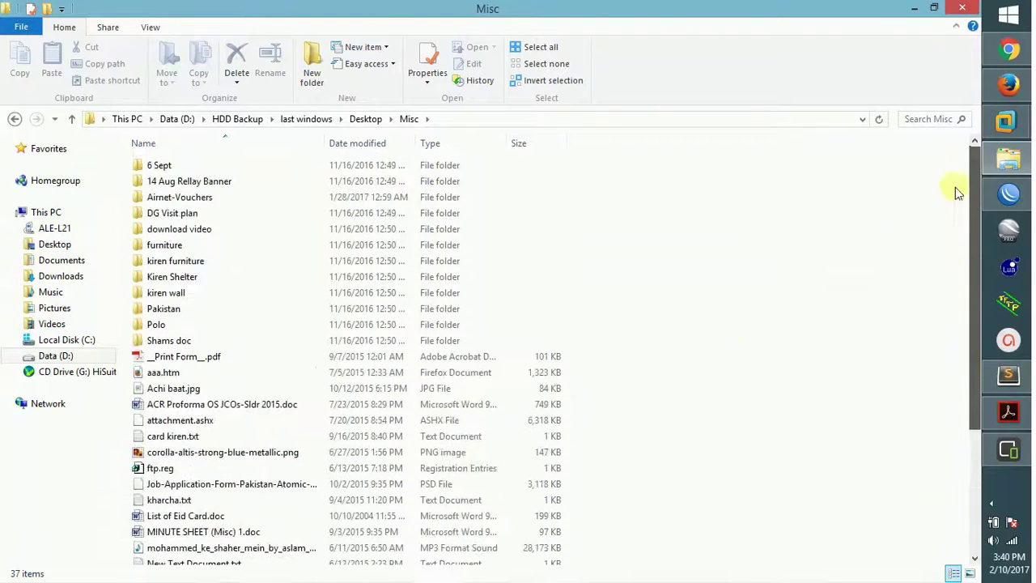
{"action": "left_click", "coordinate": [196, 202]}
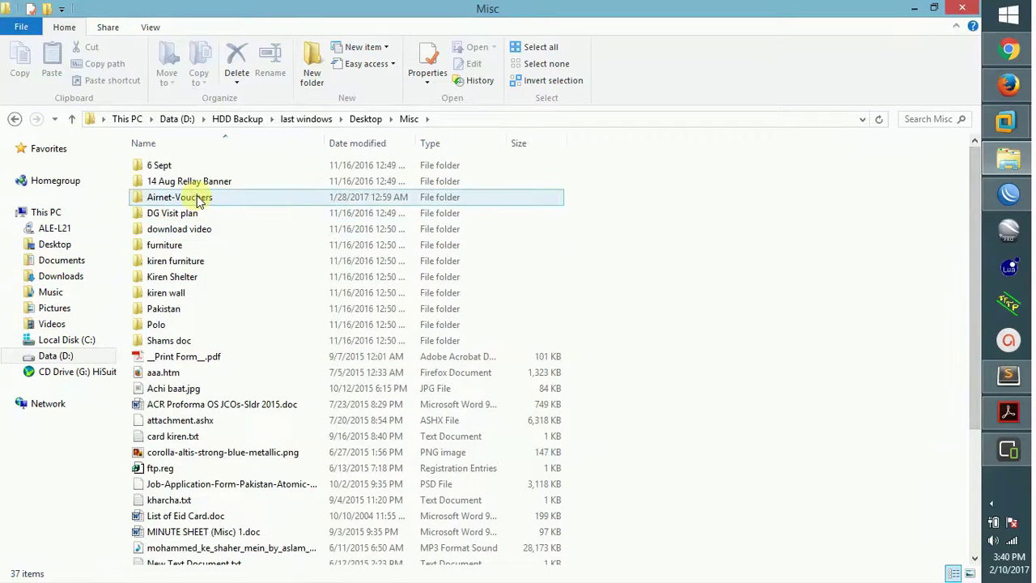
{"action": "double_click", "coordinate": [196, 200]}
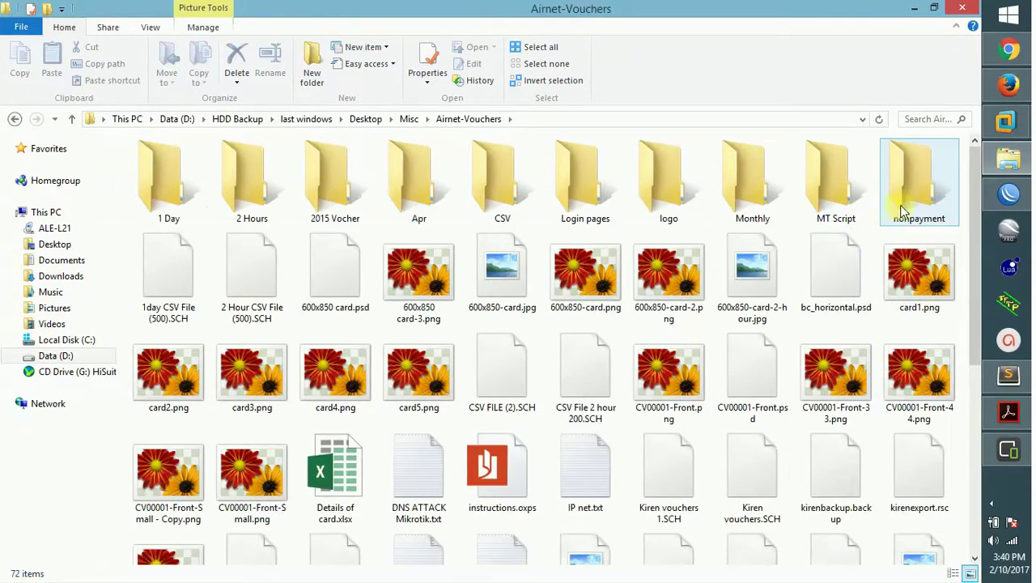
{"action": "mouse_move", "coordinate": [975, 175]}
{"action": "left_mouse_down"}
{"action": "mouse_move", "coordinate": [991, 397]}
{"action": "mouse_move", "coordinate": [984, 162]}
{"action": "left_mouse_up"}
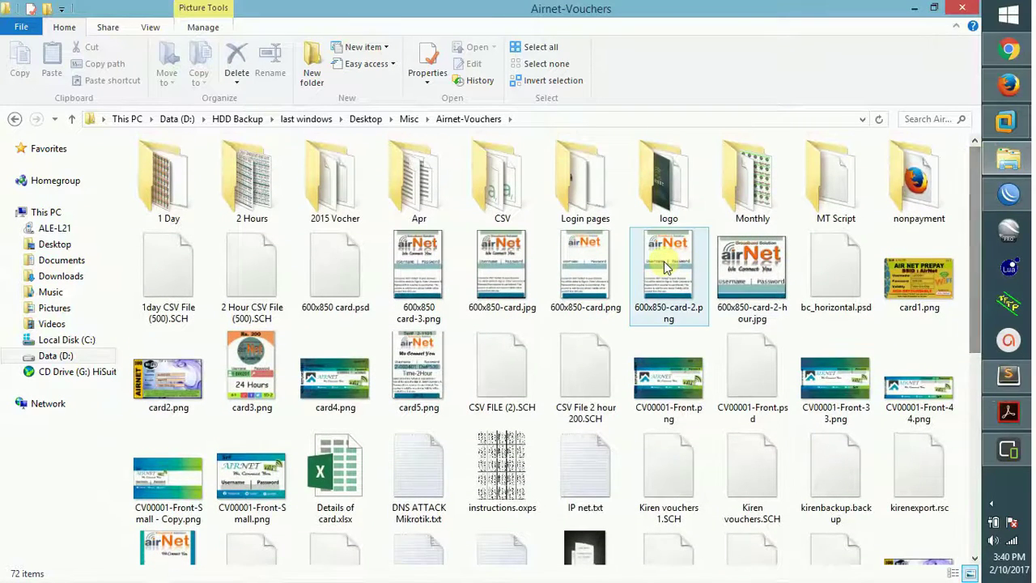
{"action": "key", "text": "BackSpace"}
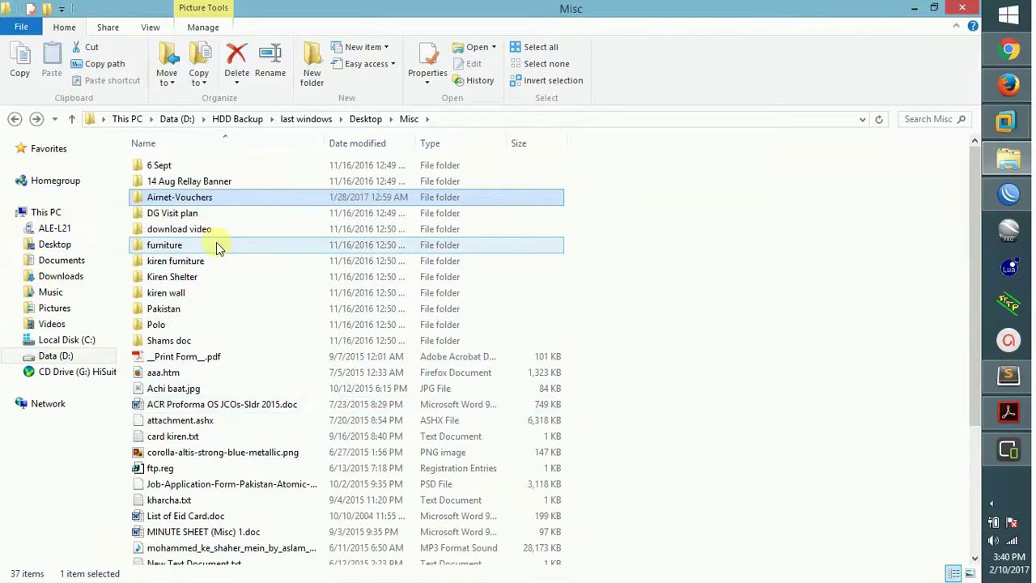
{"action": "left_click", "coordinate": [992, 502]}
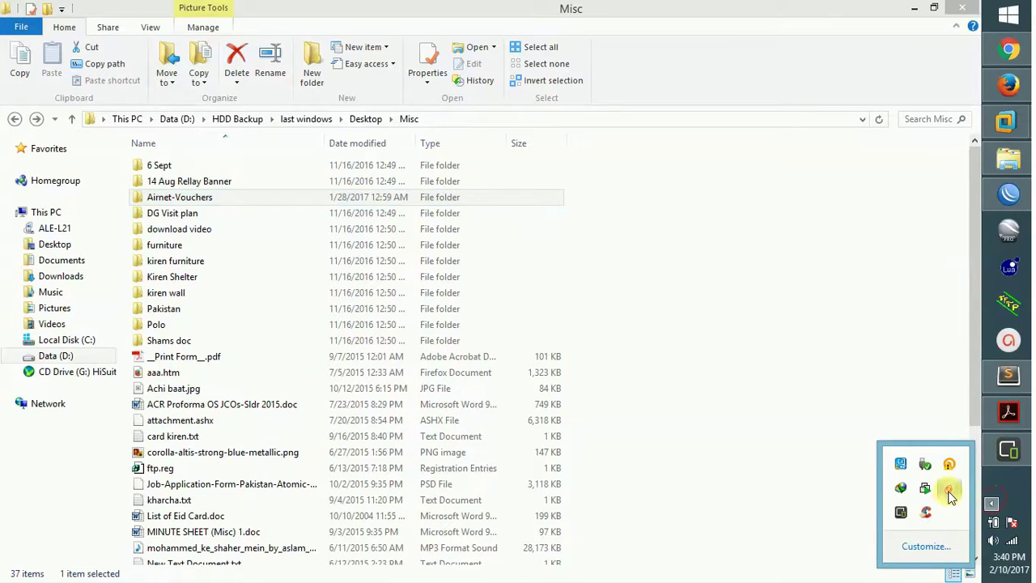
{"action": "mouse_move", "coordinate": [950, 492]}
{"action": "left_click", "coordinate": [895, 557]}
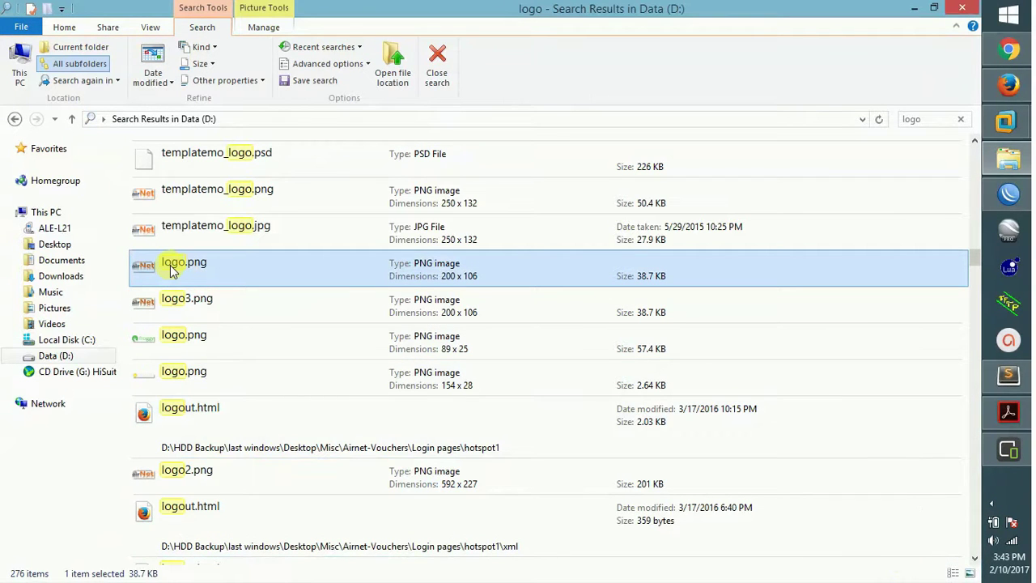
Switch to WinBox and upload the selected 200 x 106 logo.png from the File Explorer search results into the router's hotspot folder.
{"action": "left_click", "coordinate": [1009, 198]}
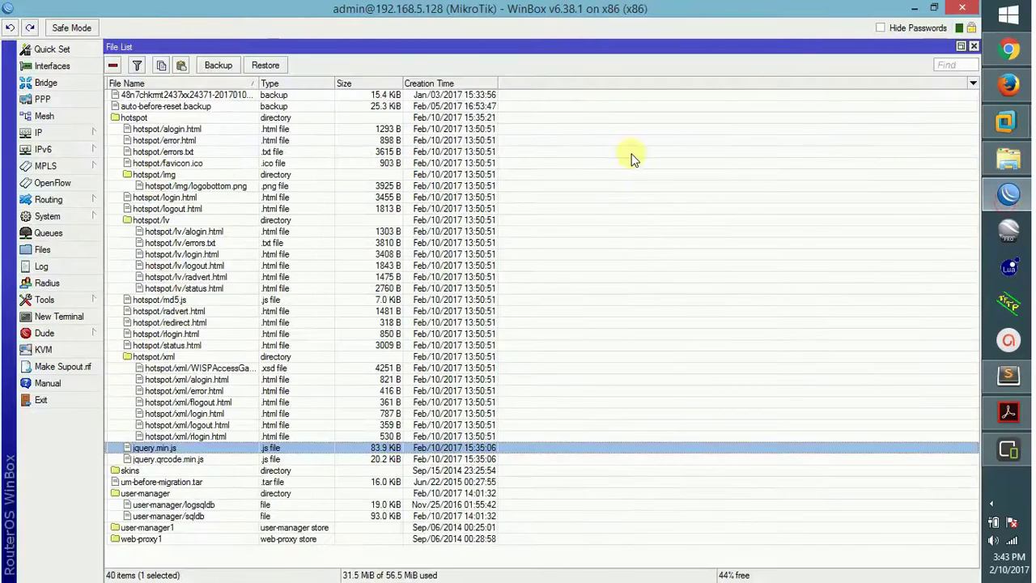
{"action": "left_click", "coordinate": [934, 8]}
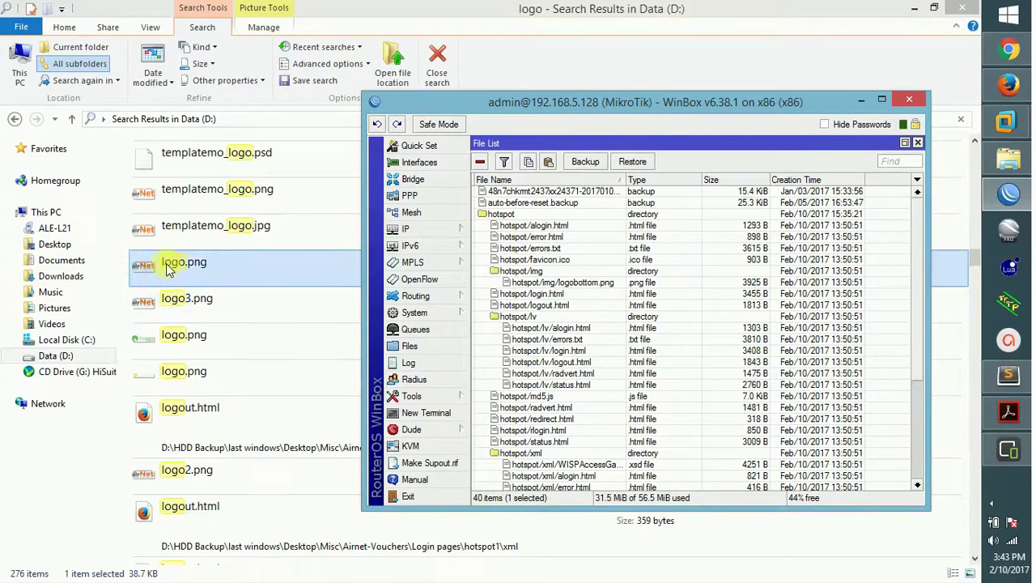
{"action": "left_click_drag", "start_coordinate": [170, 262], "coordinate": [525, 249]}
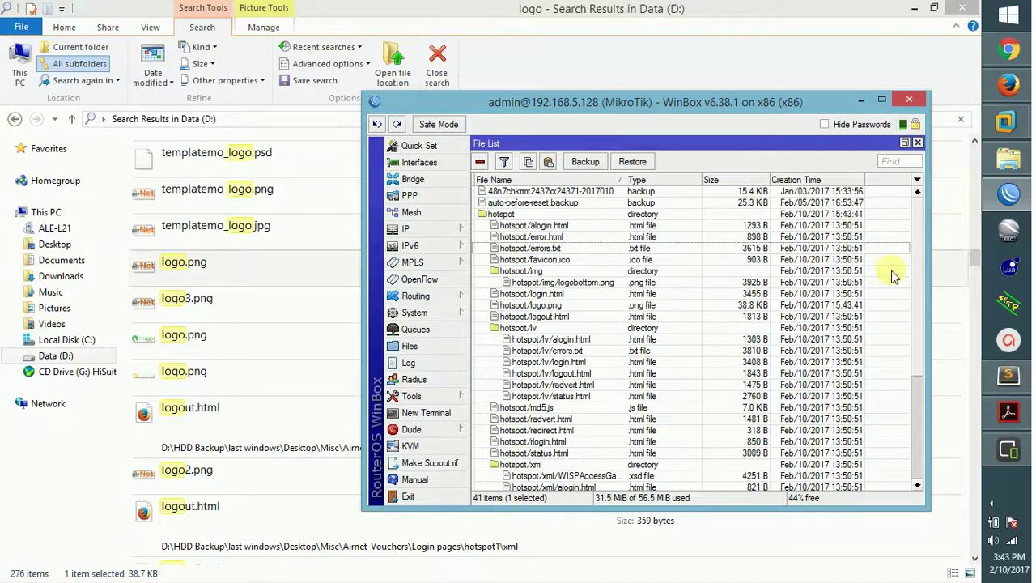
{"action": "left_click_drag", "start_coordinate": [919, 281], "coordinate": [917, 220]}
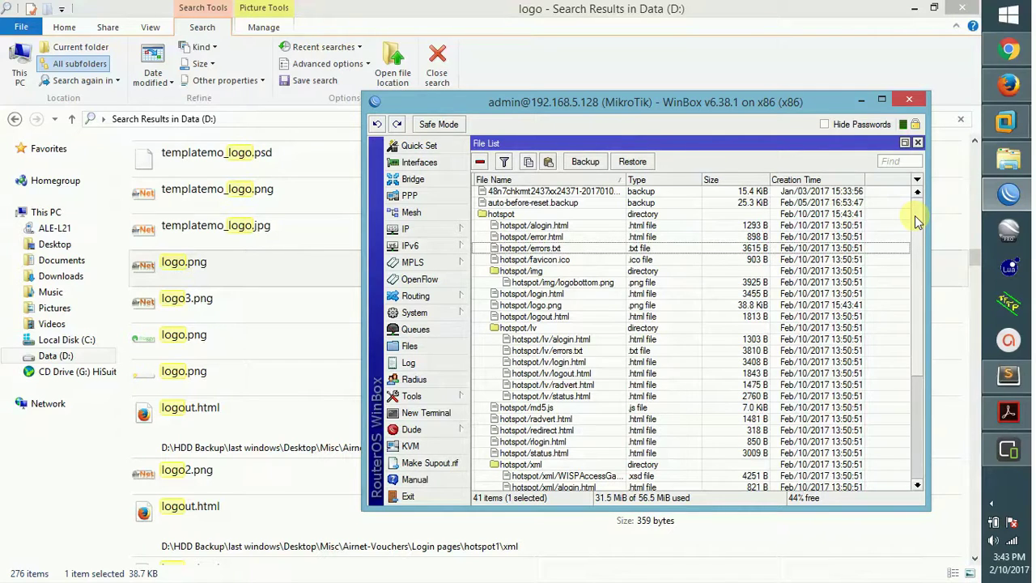
Check the logo.png reference in the Sublime Text template against the hotspot folder's files in WinBox.
{"action": "left_click", "coordinate": [857, 105]}
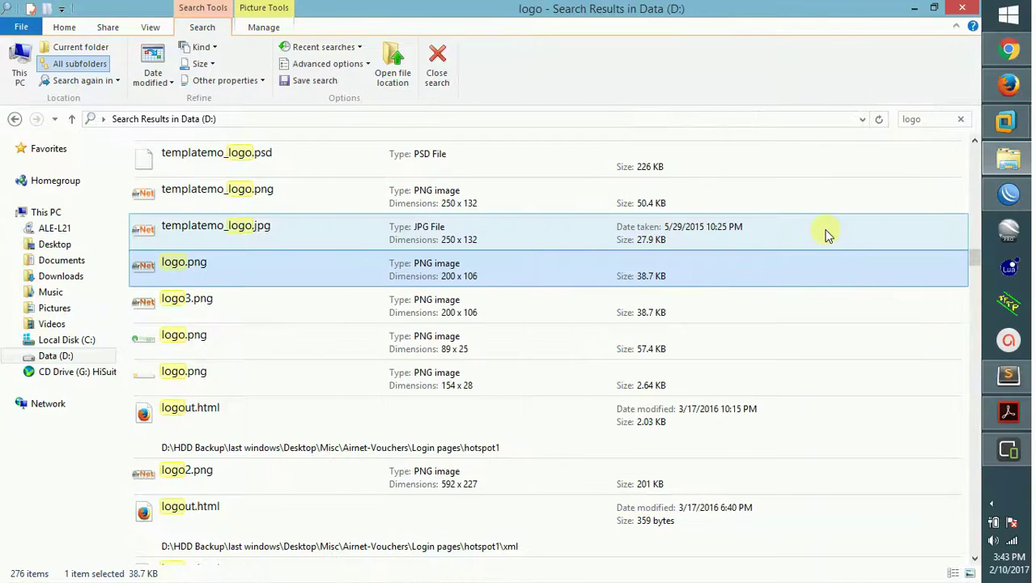
{"action": "key", "text": "alt+Tab"}
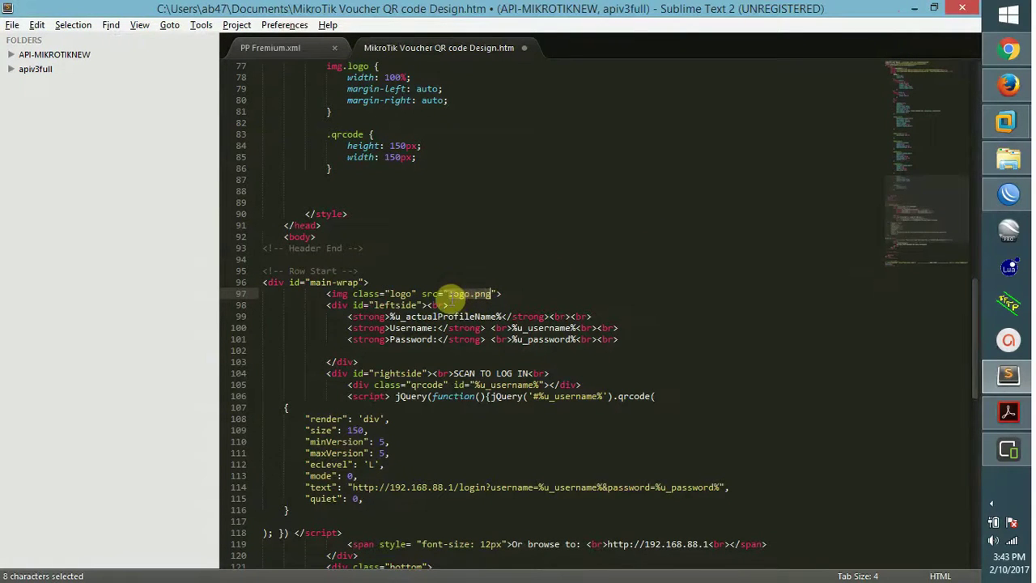
{"action": "left_click", "coordinate": [1032, 192]}
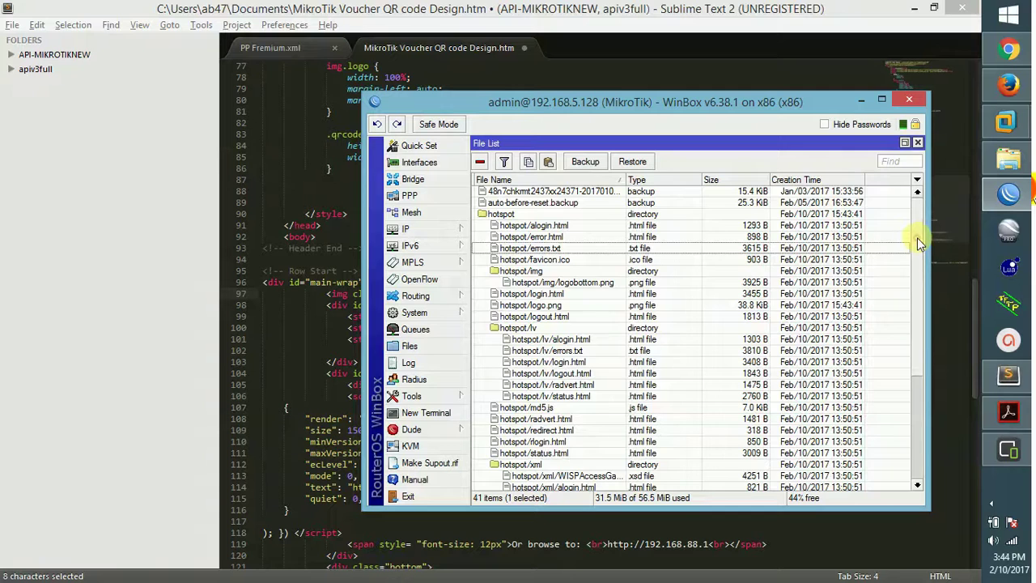
{"action": "mouse_move", "coordinate": [918, 237]}
{"action": "left_mouse_down"}
{"action": "mouse_move", "coordinate": [919, 356]}
{"action": "mouse_move", "coordinate": [902, 239]}
{"action": "left_mouse_up"}
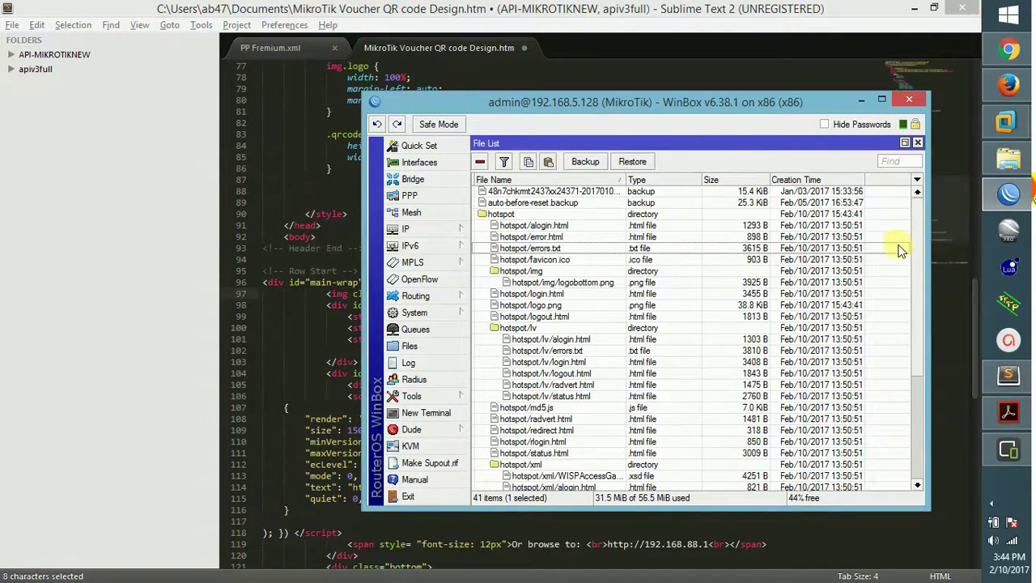
Upload the 200 x 106 logo.png from the File Explorer search results into the router's hotspot folder in WinBox again.
{"action": "left_click_drag", "start_coordinate": [899, 251], "coordinate": [901, 218]}
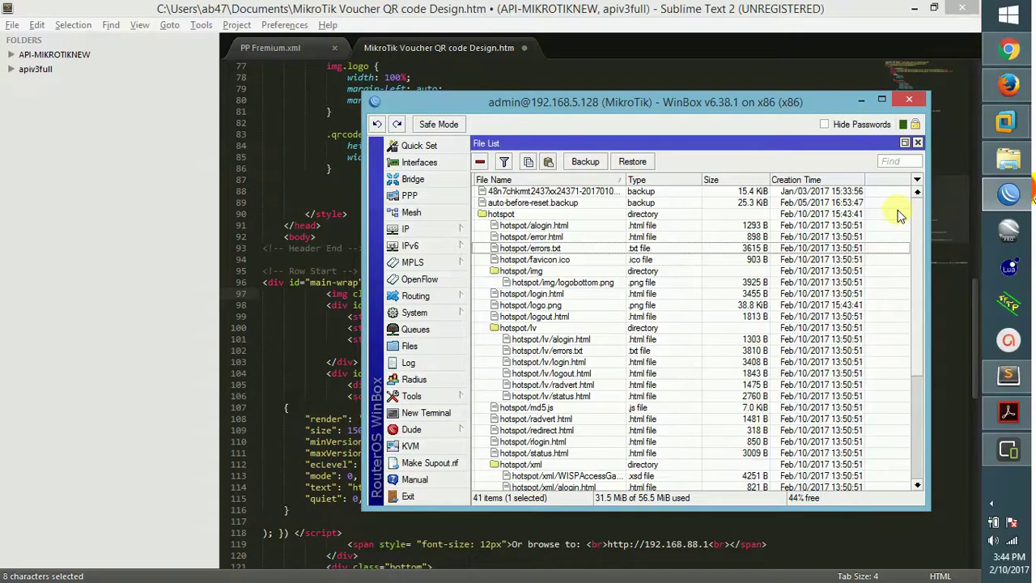
{"action": "left_click", "coordinate": [516, 237]}
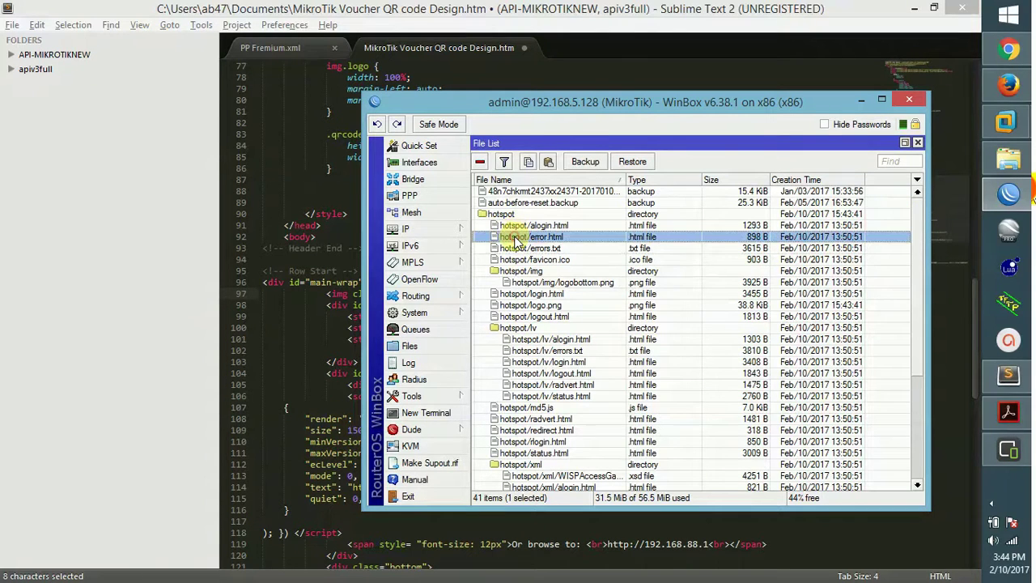
{"action": "left_click", "coordinate": [1008, 193]}
{"action": "left_click", "coordinate": [1009, 193]}
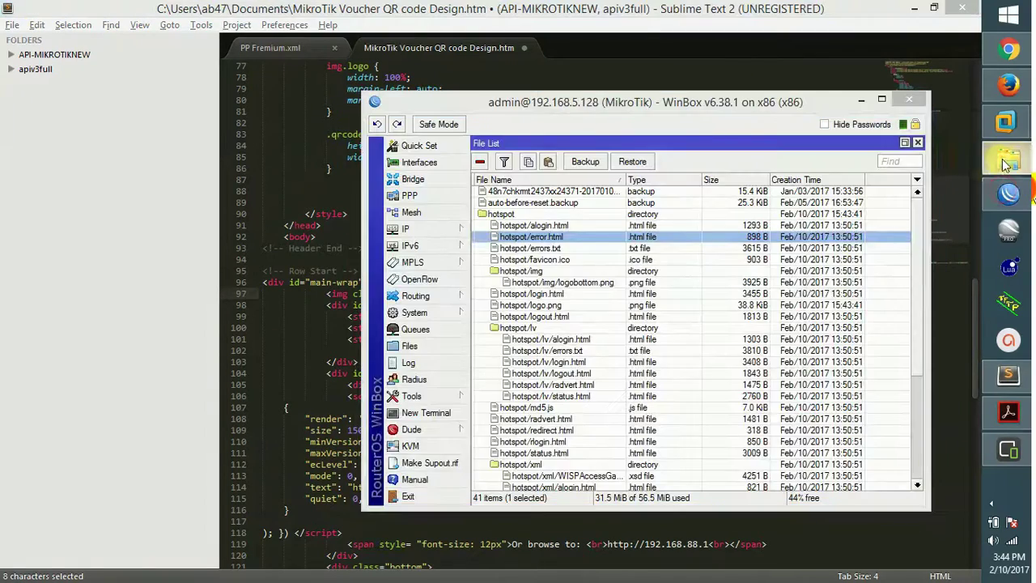
{"action": "left_click", "coordinate": [1008, 158]}
{"action": "left_click_drag", "start_coordinate": [176, 270], "coordinate": [551, 250]}
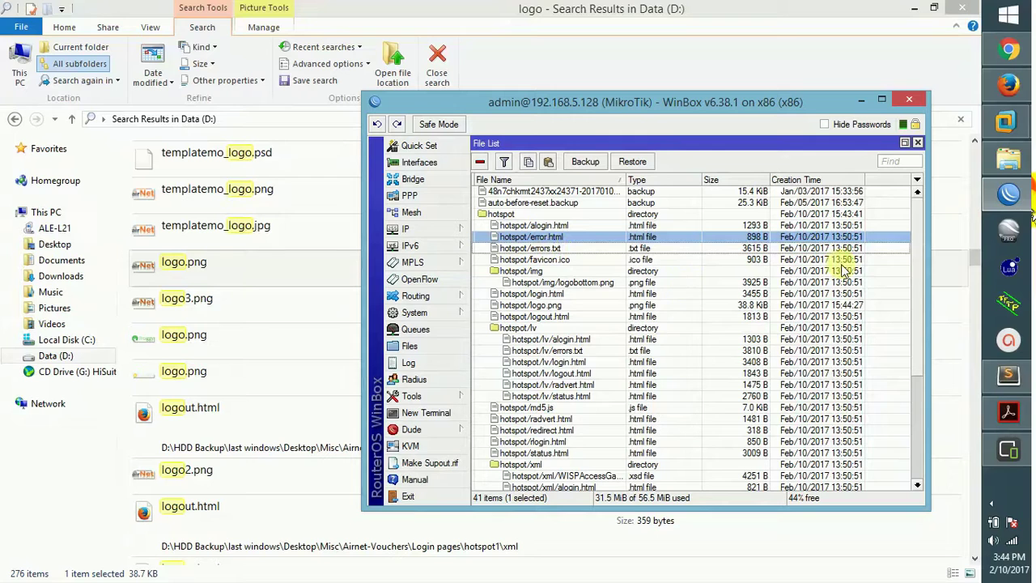
{"action": "mouse_move", "coordinate": [920, 295]}
{"action": "left_mouse_down"}
{"action": "mouse_move", "coordinate": [927, 414]}
{"action": "mouse_move", "coordinate": [913, 300]}
{"action": "left_mouse_up"}
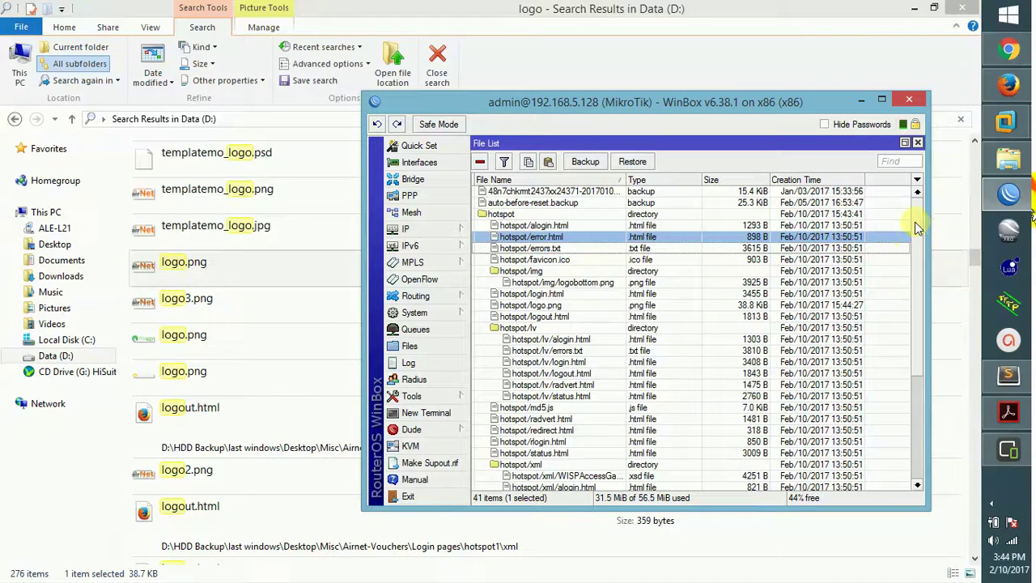
Return to the template in Sublime Text and review its code from the row section through the footer and page break sections.
{"action": "left_click", "coordinate": [862, 100]}
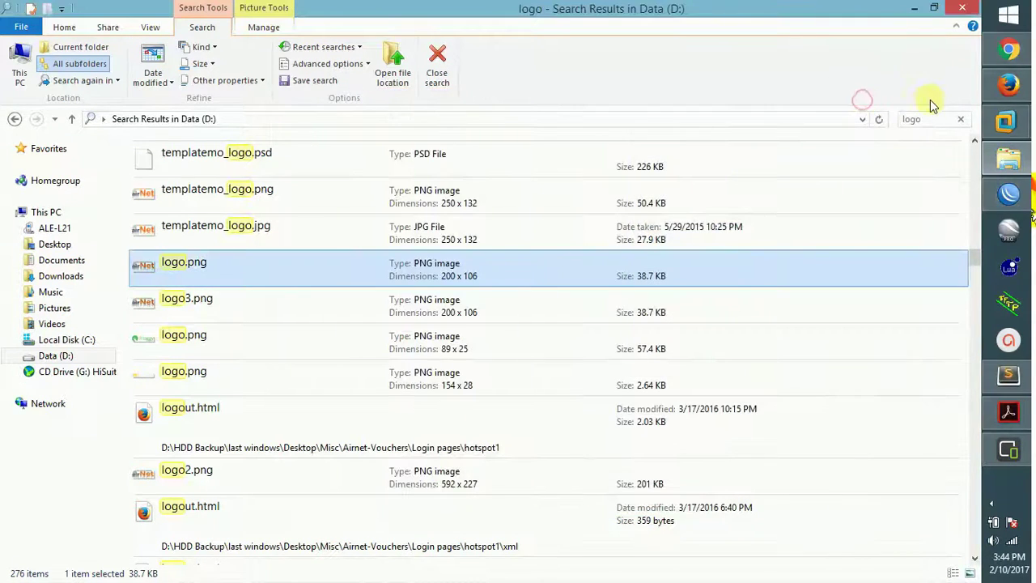
{"action": "left_click", "coordinate": [913, 13]}
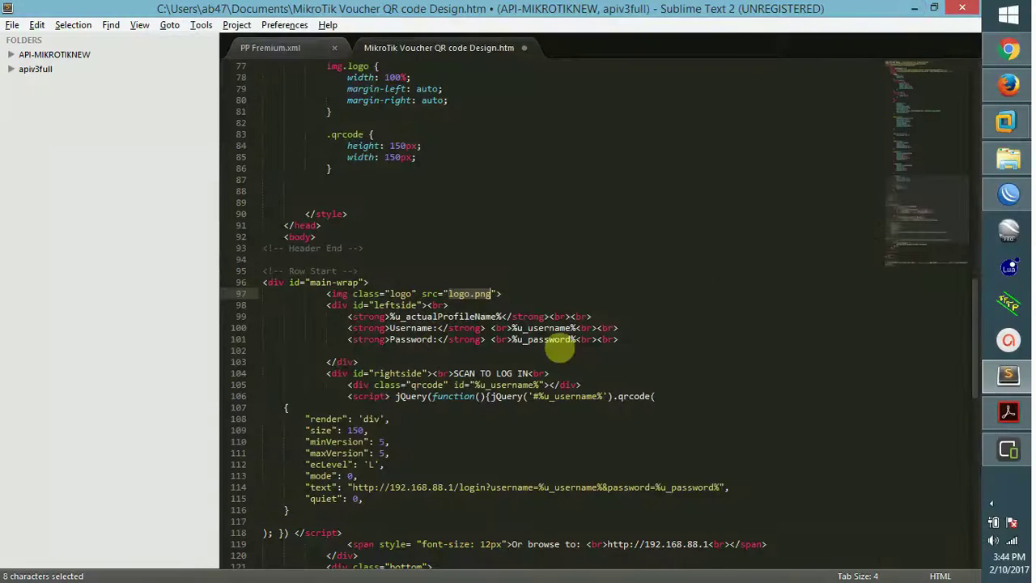
{"action": "left_click", "coordinate": [519, 363]}
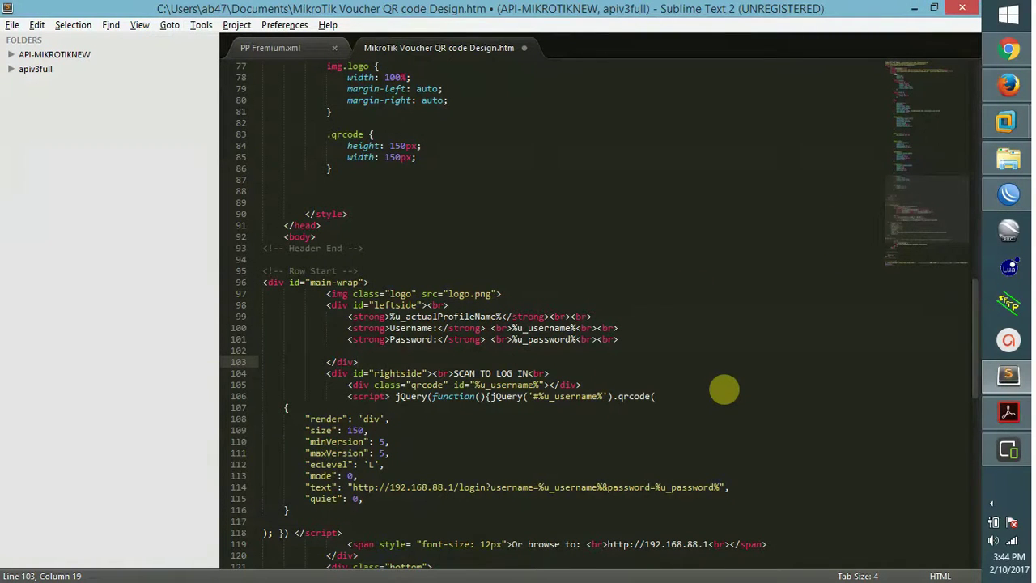
{"action": "key", "text": "Down"}
{"action": "key", "text": "Down"}
{"action": "key", "text": "Down"}
{"action": "key", "text": "Down"}
{"action": "key", "text": "Down"}
{"action": "key", "text": "Down"}
{"action": "key", "text": "Down"}
{"action": "key", "text": "Down"}
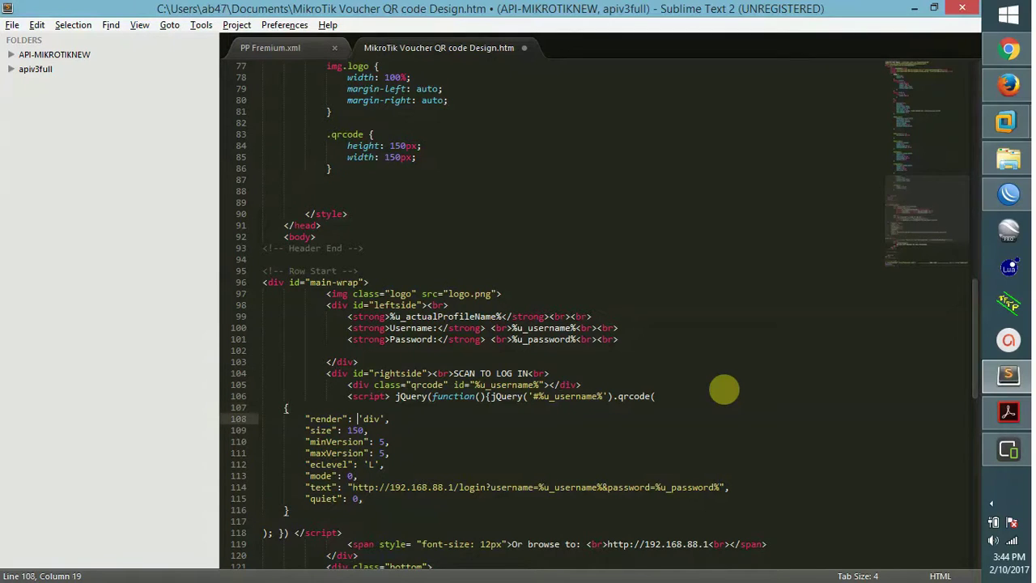
{"action": "key", "text": "Down"}
{"action": "key", "text": "Down"}
{"action": "key", "text": "Down"}
{"action": "key", "text": "Down"}
{"action": "key", "text": "Down"}
{"action": "key", "text": "Down"}
{"action": "key", "text": "Down"}
{"action": "key", "text": "Down"}
{"action": "key", "text": "Down"}
{"action": "key", "text": "Down"}
{"action": "key", "text": "Down"}
{"action": "key", "text": "Down"}
{"action": "key", "text": "Down"}
{"action": "key", "text": "Down"}
{"action": "key", "text": "Down"}
{"action": "key", "text": "Down"}
{"action": "key", "text": "Down"}
{"action": "key", "text": "Down"}
{"action": "key", "text": "Down"}
{"action": "key", "text": "Down"}
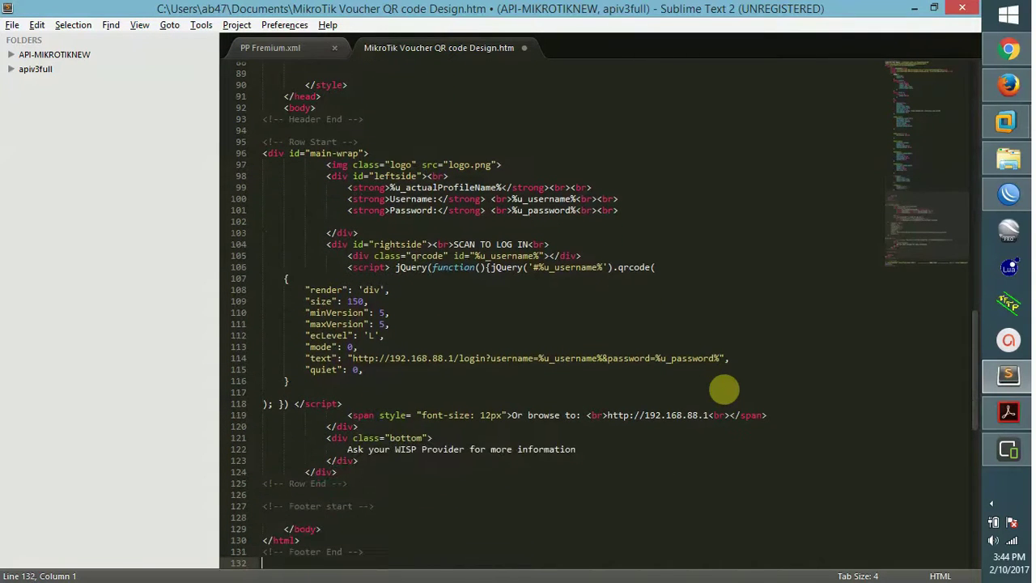
{"action": "key", "text": "Down"}
{"action": "key", "text": "Down"}
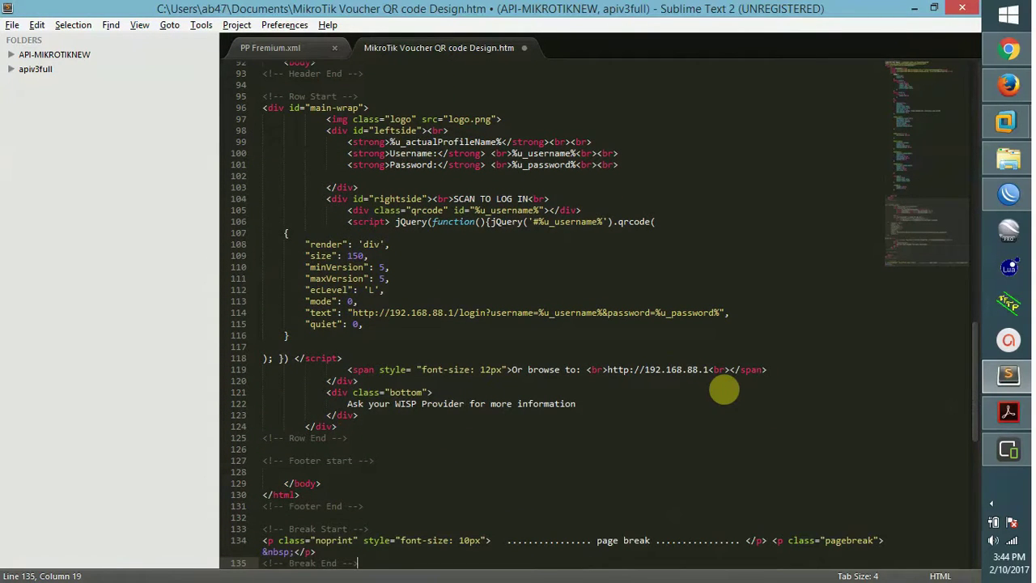
Switch to Chrome and open the Vouchers template settings in MikroTik User Manager.
{"action": "left_click", "coordinate": [1009, 57]}
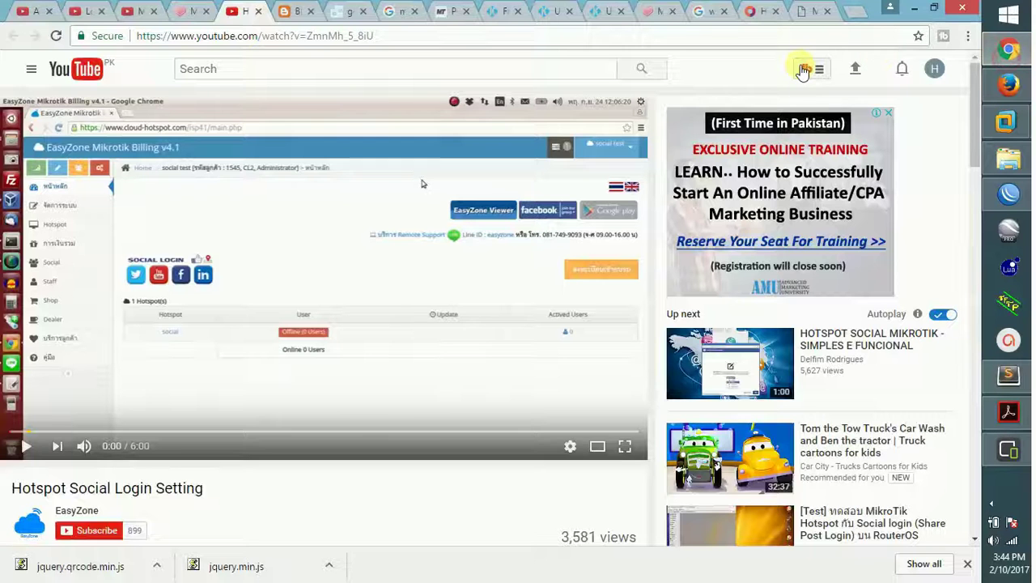
{"action": "left_click", "coordinate": [821, 9]}
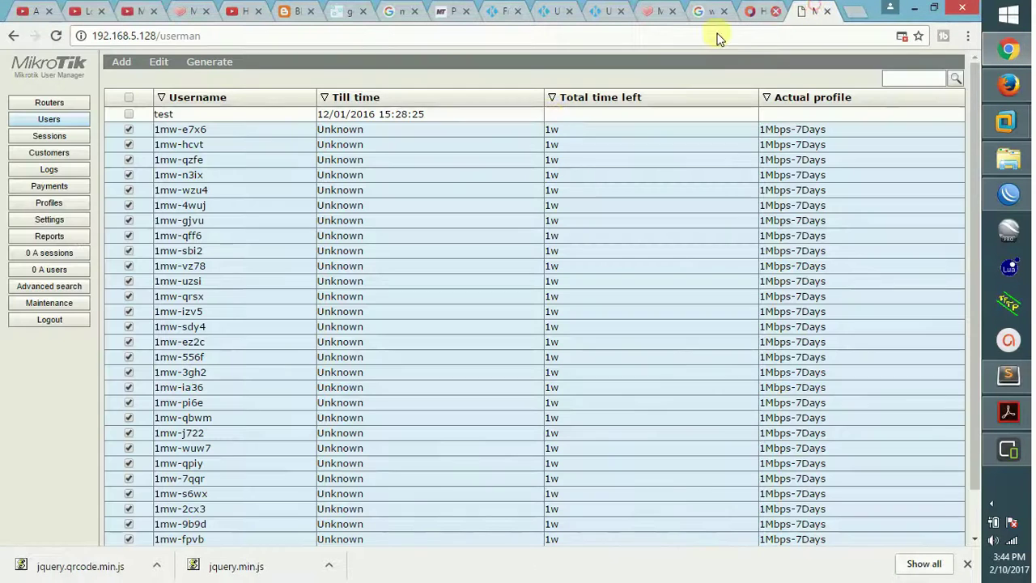
{"action": "left_click", "coordinate": [49, 219]}
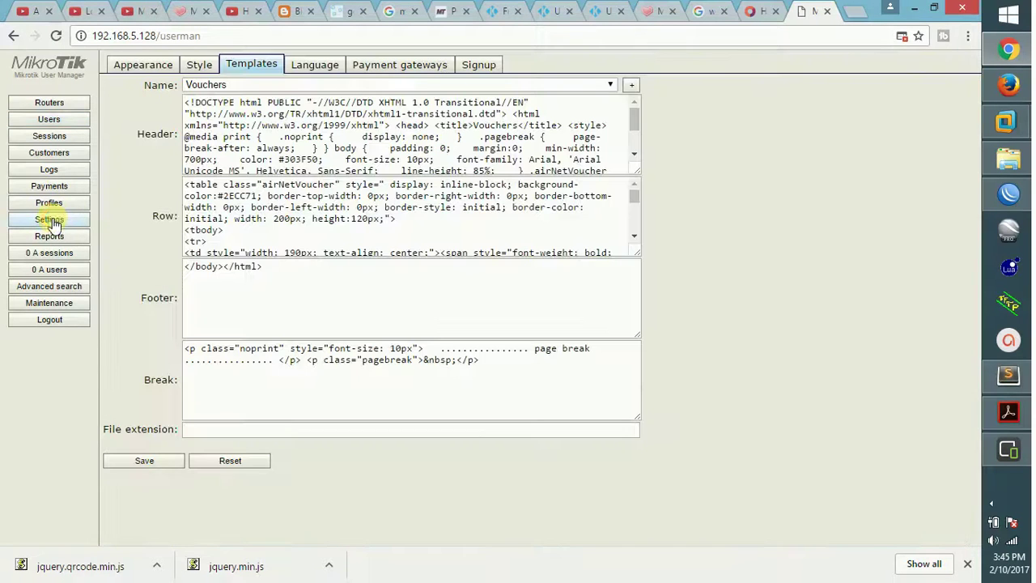
Switch to Sublime Text and copy the header code on lines 2 to 92, between the Header Start and Header End comments.
{"action": "left_click", "coordinate": [1007, 374]}
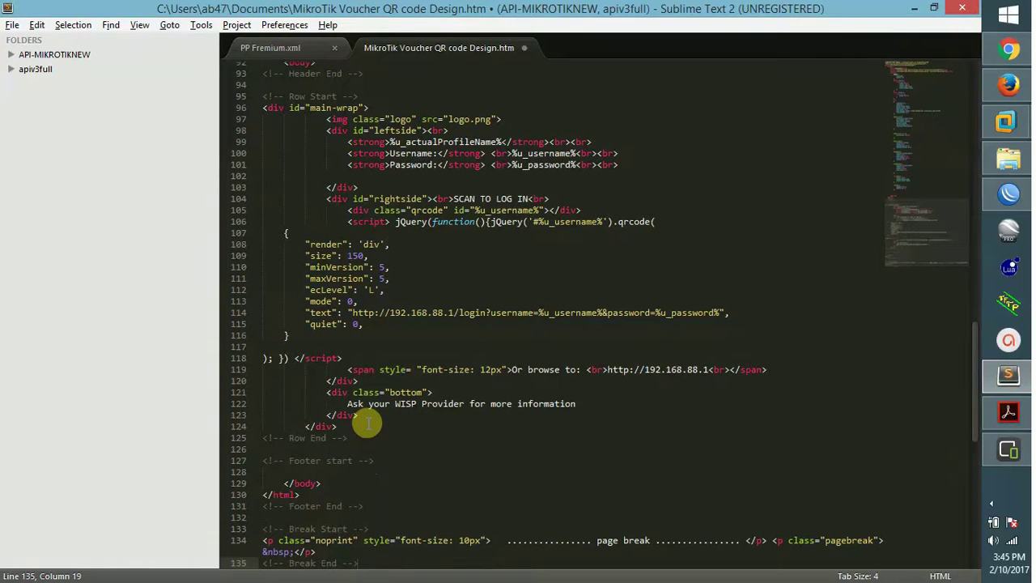
{"action": "key", "text": "Up"}
{"action": "key", "text": "Up"}
{"action": "key", "text": "ctrl+Home"}
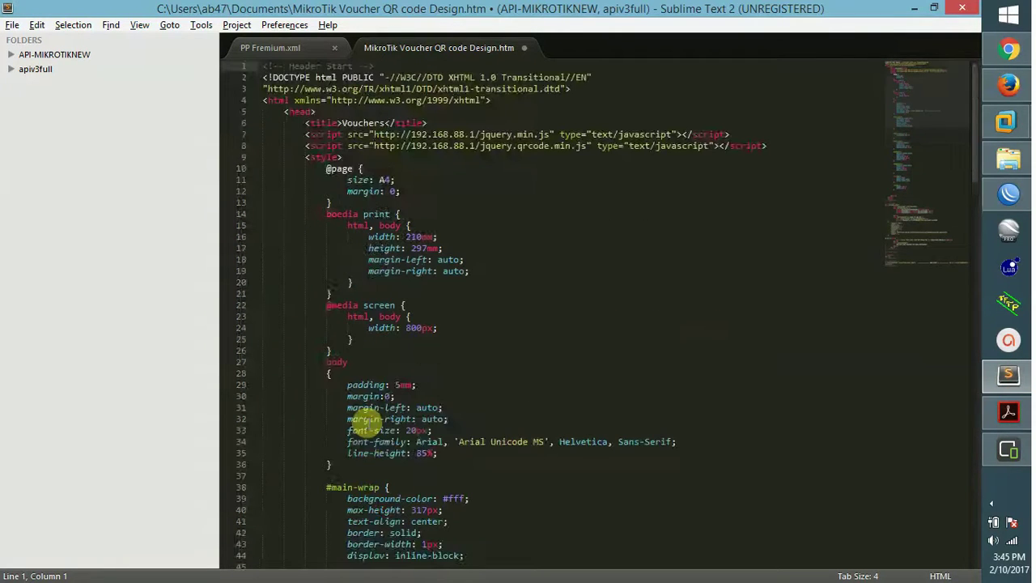
{"action": "key", "text": "shift+Down"}
{"action": "key", "text": "shift+Down"}
{"action": "key", "text": "shift+Down"}
{"action": "key", "text": "shift+Down"}
{"action": "key", "text": "shift+Down"}
{"action": "key", "text": "shift+Down"}
{"action": "key", "text": "shift+Down"}
{"action": "key", "text": "shift+Down"}
{"action": "key", "text": "shift+Down"}
{"action": "key", "text": "shift+Down"}
{"action": "key", "text": "shift+Down"}
{"action": "key", "text": "shift+Down"}
{"action": "key", "text": "shift+Down"}
{"action": "key", "text": "shift+Down"}
{"action": "key", "text": "shift+Down"}
{"action": "key", "text": "shift+Down"}
{"action": "key", "text": "shift+Down"}
{"action": "key", "text": "shift+Down"}
{"action": "key", "text": "shift+Down"}
{"action": "key", "text": "shift+Down"}
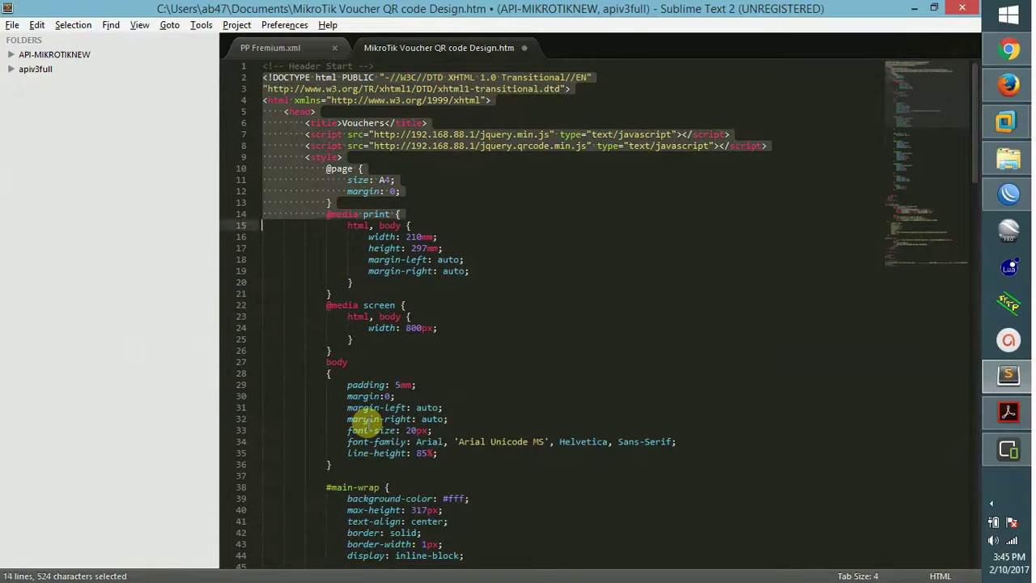
{"action": "key", "text": "shift+Down"}
{"action": "key", "text": "shift+Down"}
{"action": "key", "text": "shift+Down"}
{"action": "key", "text": "shift+Down"}
{"action": "key", "text": "shift+Down"}
{"action": "key", "text": "shift+Down"}
{"action": "key", "text": "shift+Down"}
{"action": "key", "text": "shift+Down"}
{"action": "key", "text": "shift+Down"}
{"action": "key", "text": "shift+Down"}
{"action": "key", "text": "shift+Down"}
{"action": "key", "text": "shift+Down"}
{"action": "key", "text": "shift+Down"}
{"action": "key", "text": "shift+Down"}
{"action": "key", "text": "shift+Down"}
{"action": "key", "text": "shift+Down"}
{"action": "key", "text": "shift+Down"}
{"action": "key", "text": "shift+Down"}
{"action": "key", "text": "shift+Down"}
{"action": "key", "text": "shift+Down"}
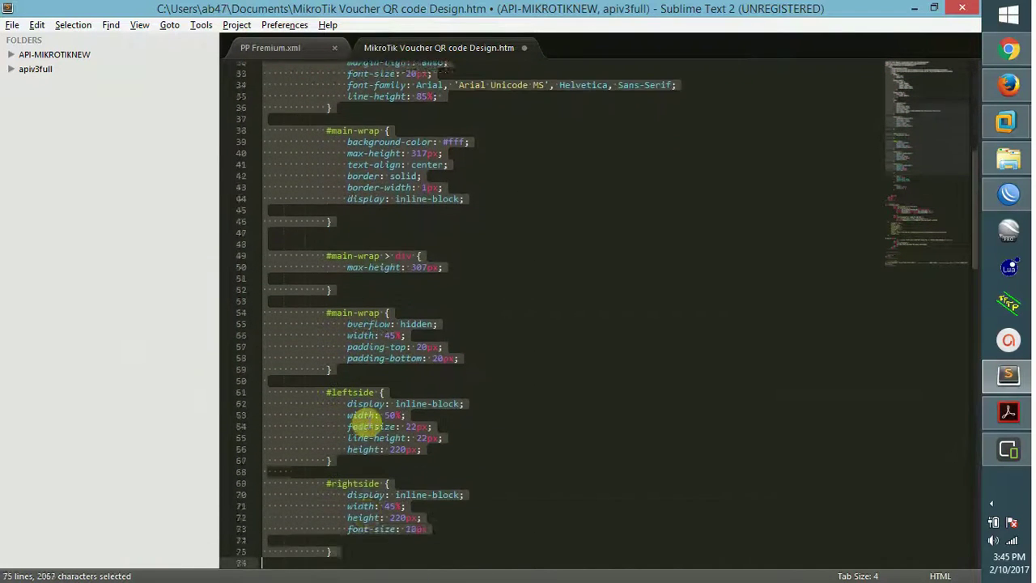
{"action": "key", "text": "shift+Down"}
{"action": "key", "text": "shift+Down"}
{"action": "key", "text": "shift+Down"}
{"action": "key", "text": "shift+Down"}
{"action": "key", "text": "shift+Down"}
{"action": "key", "text": "shift+Down"}
{"action": "key", "text": "shift+Down"}
{"action": "key", "text": "shift+Down"}
{"action": "key", "text": "shift+Down"}
{"action": "key", "text": "shift+Down"}
{"action": "key", "text": "shift+Down"}
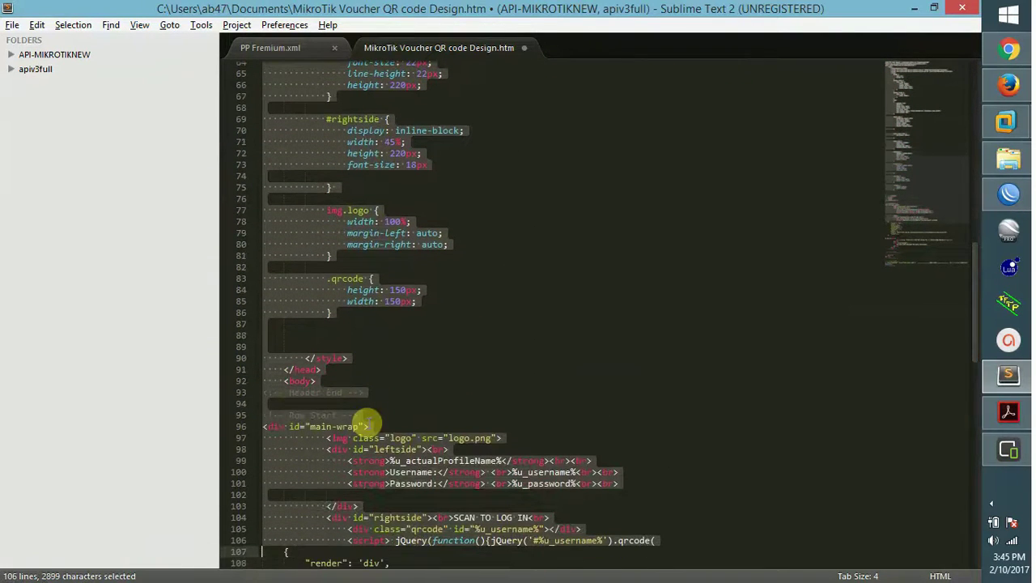
{"action": "key", "text": "shift+Up"}
{"action": "key", "text": "shift+Up"}
{"action": "key", "text": "shift+Up"}
{"action": "key", "text": "shift+Up"}
{"action": "key", "text": "shift+Up"}
{"action": "key", "text": "shift+Up"}
{"action": "key", "text": "shift+Up"}
{"action": "key", "text": "shift+Up"}
{"action": "key", "text": "shift+Up"}
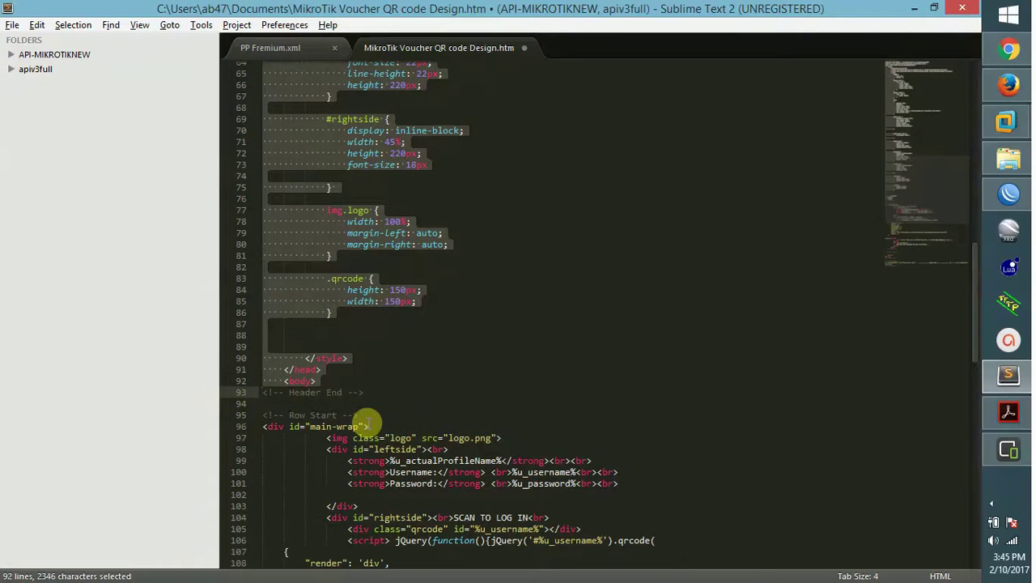
{"action": "right_click", "coordinate": [331, 279]}
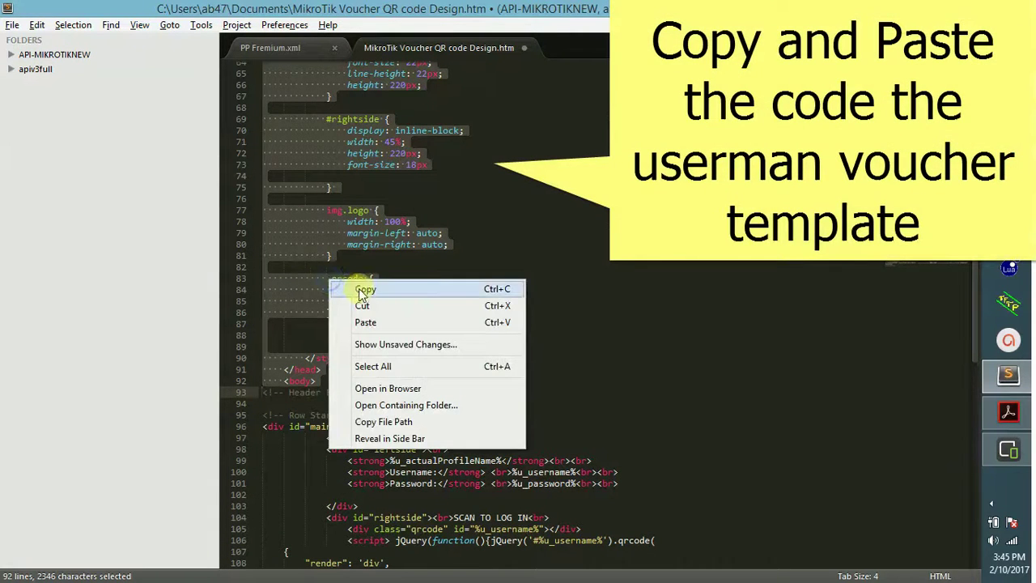
{"action": "left_click", "coordinate": [361, 290]}
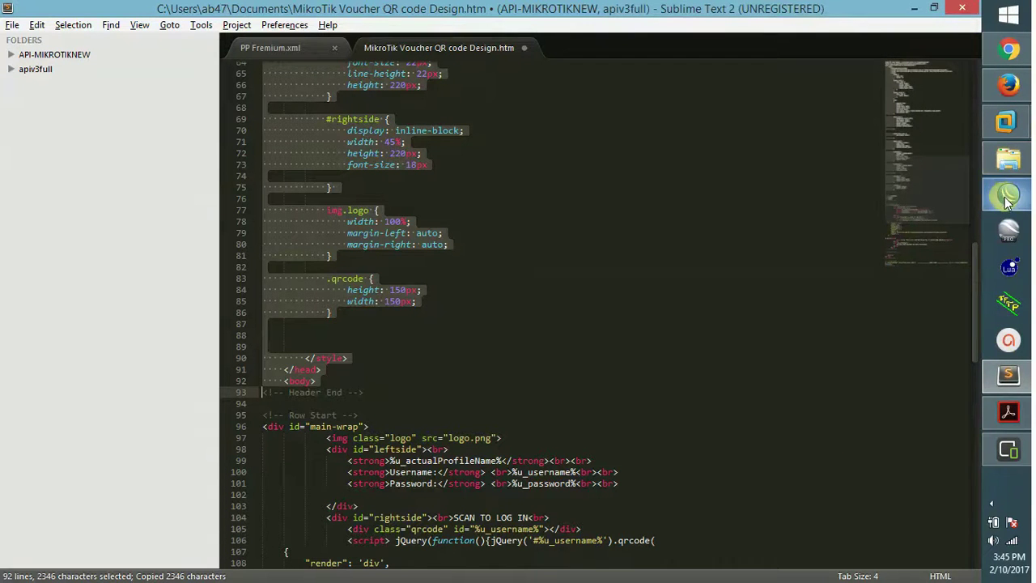
Switch to Chrome and replace the Vouchers template's entire Header content with the copied header code.
{"action": "mouse_move", "coordinate": [1002, 190]}
{"action": "left_click", "coordinate": [1008, 49]}
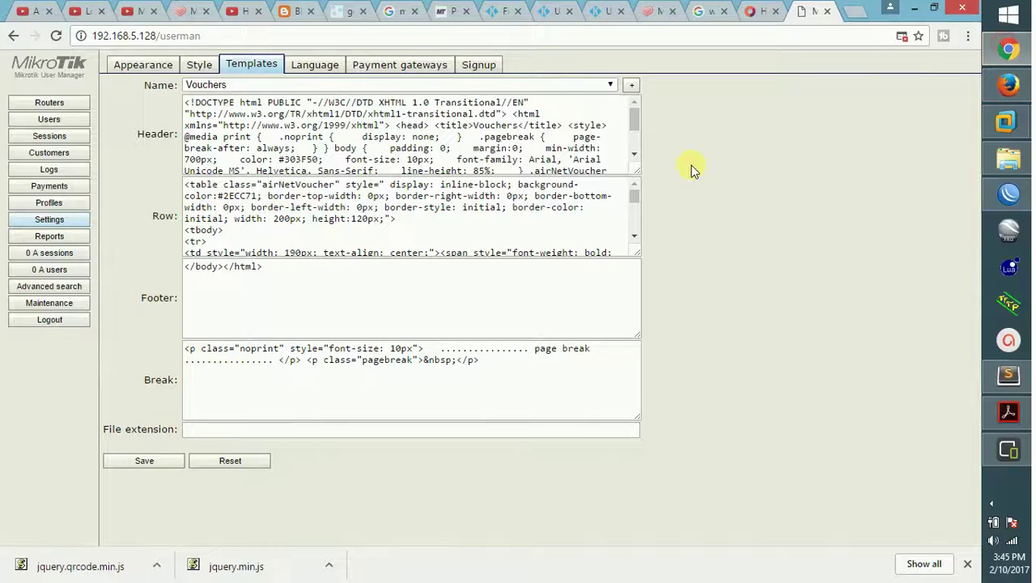
{"action": "left_click", "coordinate": [543, 135]}
{"action": "key", "text": "ctrl+a"}
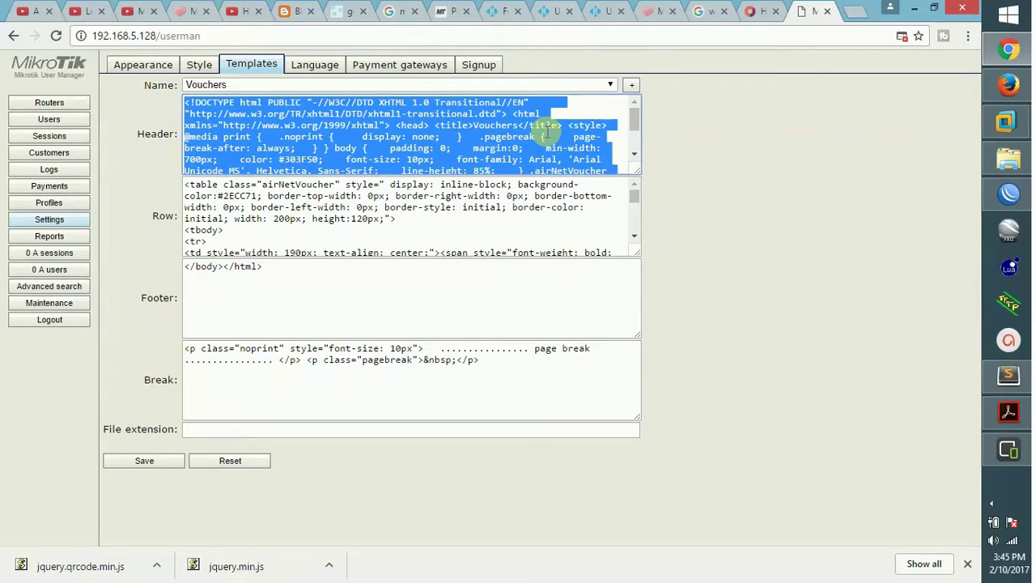
{"action": "right_click", "coordinate": [467, 136]}
{"action": "left_click", "coordinate": [505, 182]}
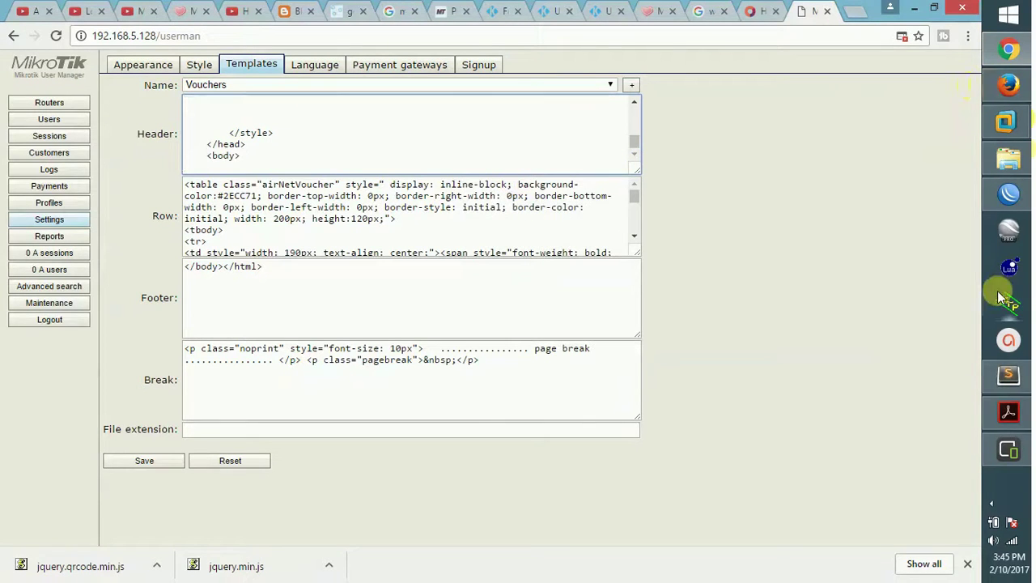
Switch to Sublime Text and copy the row code on lines 96 to 124, between the Row Start and Row End comments.
{"action": "left_click", "coordinate": [1009, 375]}
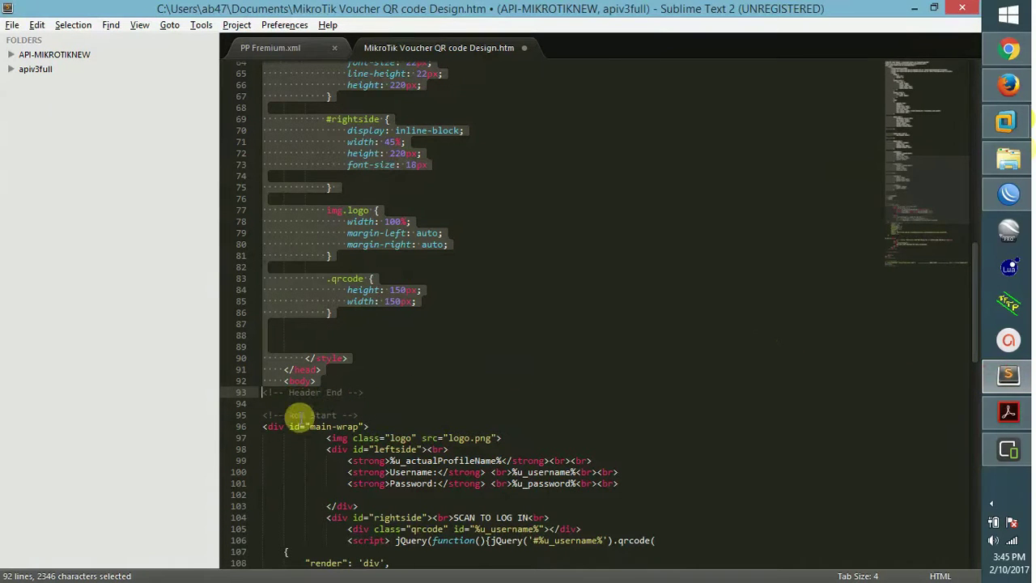
{"action": "left_click", "coordinate": [263, 427]}
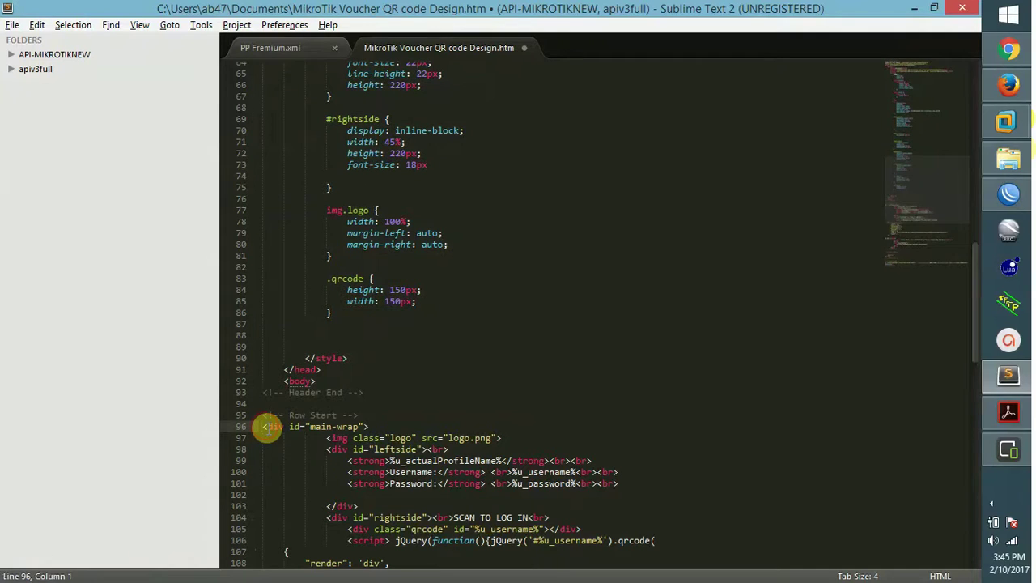
{"action": "key", "text": "shift+Down"}
{"action": "key", "text": "shift+Down"}
{"action": "key", "text": "shift+Down"}
{"action": "key", "text": "shift+Down"}
{"action": "key", "text": "shift+Down"}
{"action": "key", "text": "shift+Down"}
{"action": "key", "text": "shift+Down"}
{"action": "key", "text": "shift+Down"}
{"action": "key", "text": "shift+Down"}
{"action": "key", "text": "shift+Down"}
{"action": "key", "text": "shift+Down"}
{"action": "key", "text": "shift+Down"}
{"action": "key", "text": "shift+Down"}
{"action": "key", "text": "shift+Down"}
{"action": "key", "text": "shift+Down"}
{"action": "key", "text": "shift+Down"}
{"action": "key", "text": "shift+Down"}
{"action": "key", "text": "shift+Down"}
{"action": "key", "text": "shift+Down"}
{"action": "key", "text": "shift+Down"}
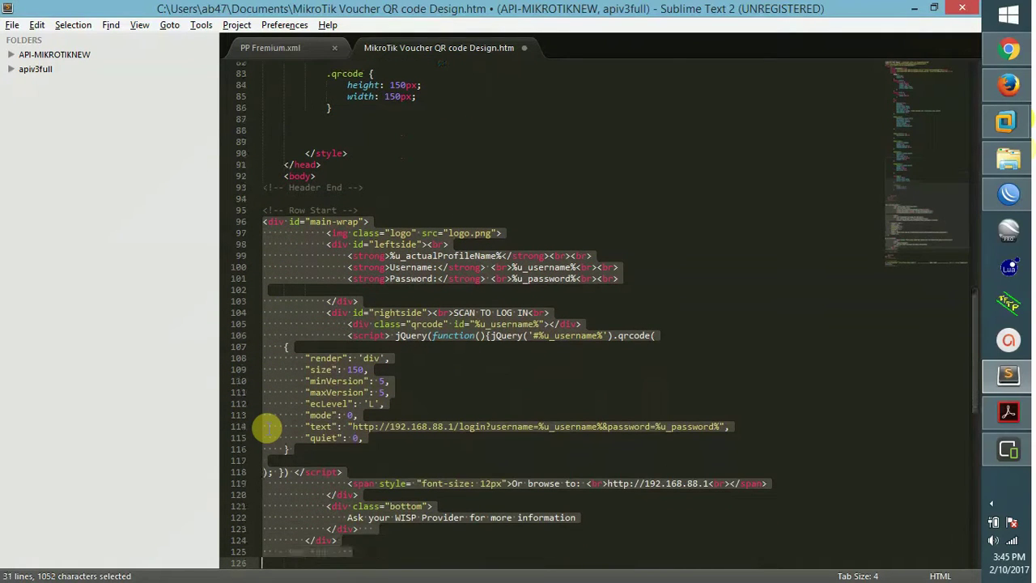
{"action": "key", "text": "shift+Up"}
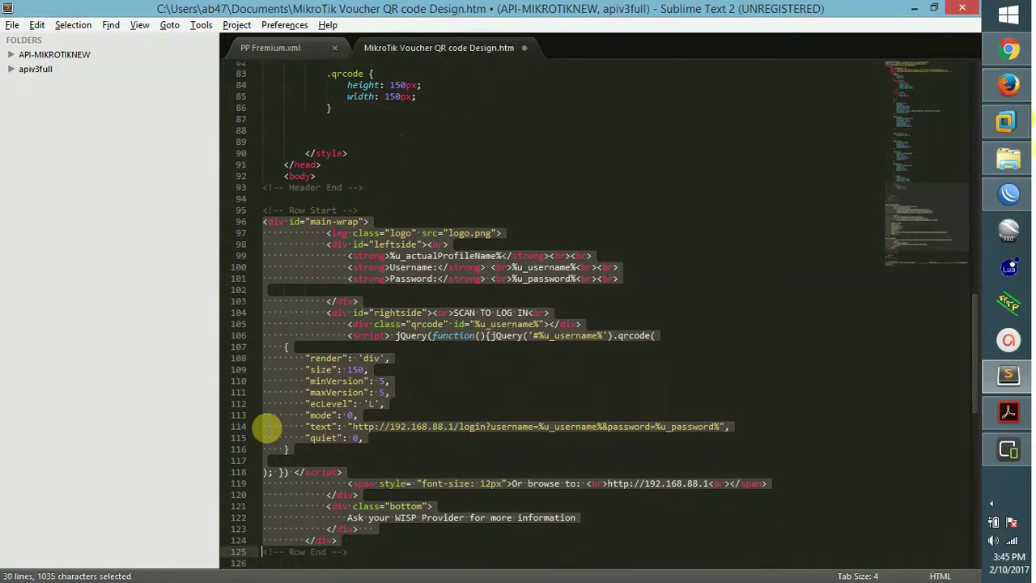
{"action": "right_click", "coordinate": [330, 345]}
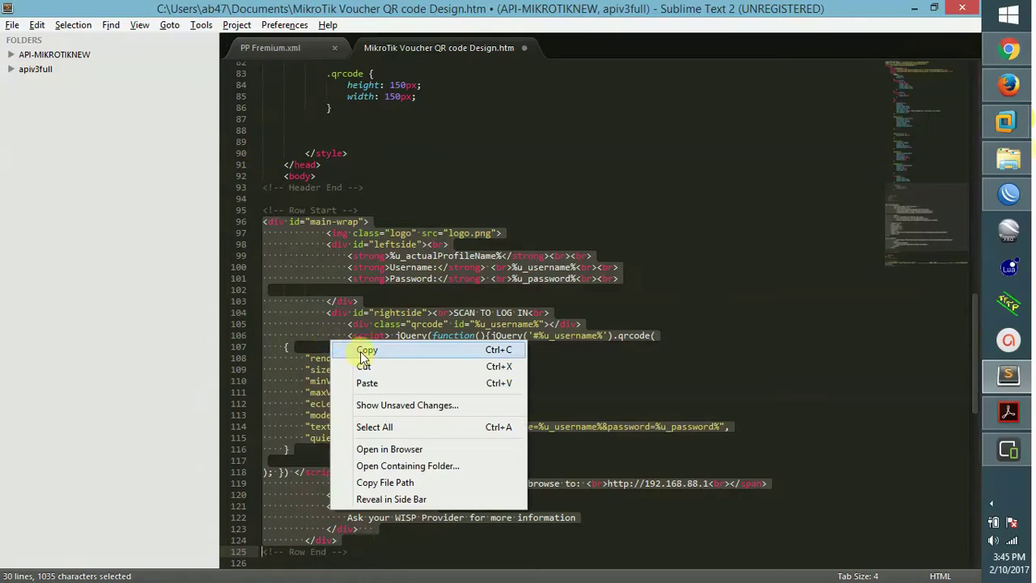
{"action": "left_click", "coordinate": [366, 351]}
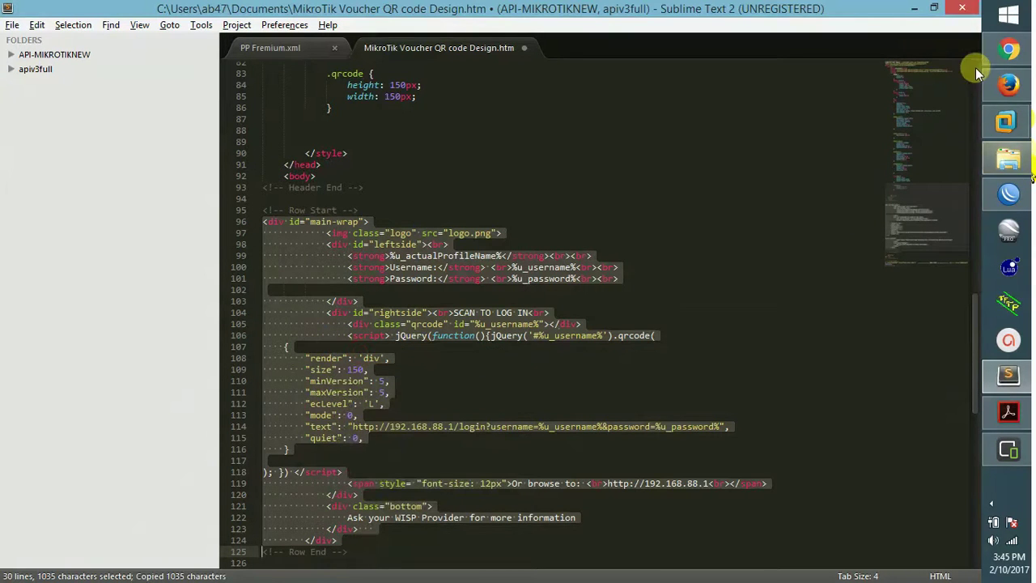
Switch to Chrome and replace the Vouchers template's entire Row content with the copied row code.
{"action": "left_click", "coordinate": [1009, 49]}
{"action": "left_click", "coordinate": [388, 232]}
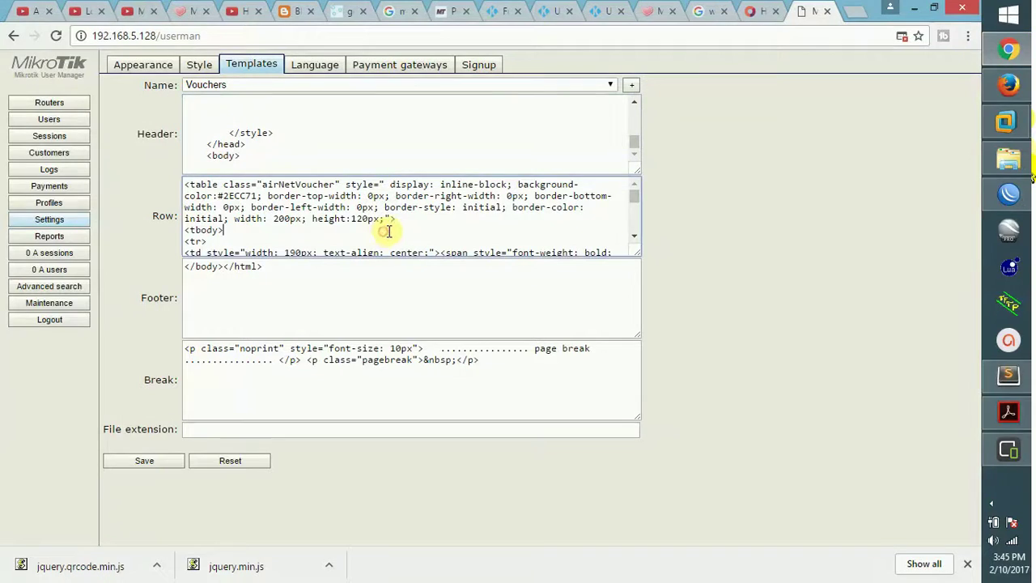
{"action": "key", "text": "ctrl+a"}
{"action": "right_click", "coordinate": [344, 210]}
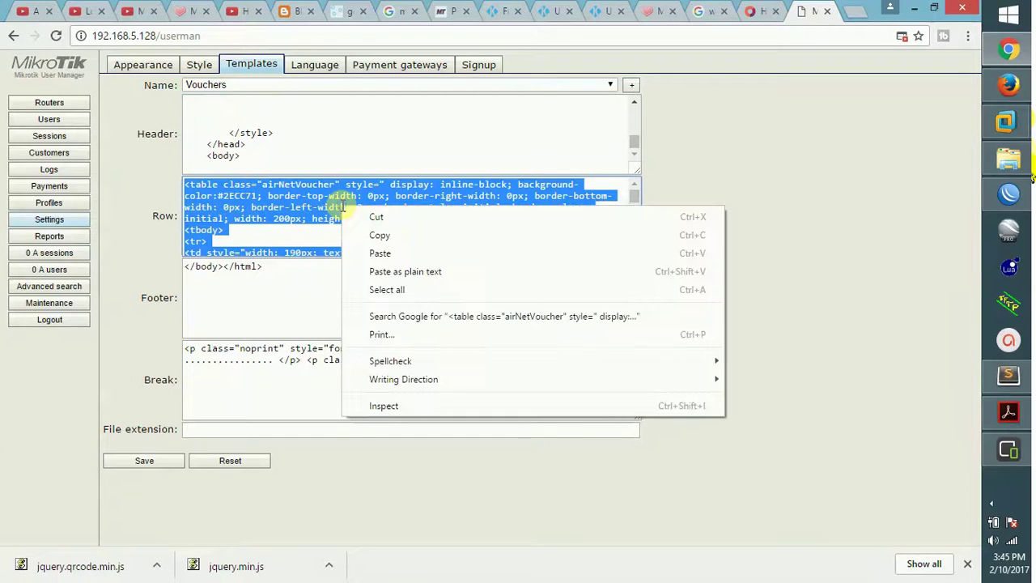
{"action": "left_click", "coordinate": [378, 251]}
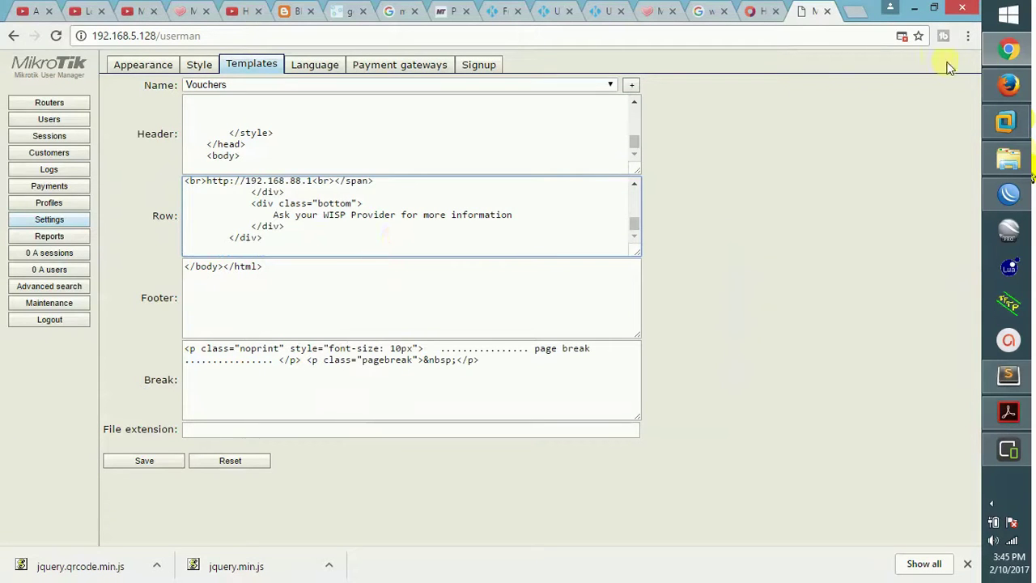
Switch to Sublime Text and copy the footer code on lines 129 to 130, between the Footer start and Footer End comments.
{"action": "left_click", "coordinate": [1009, 375]}
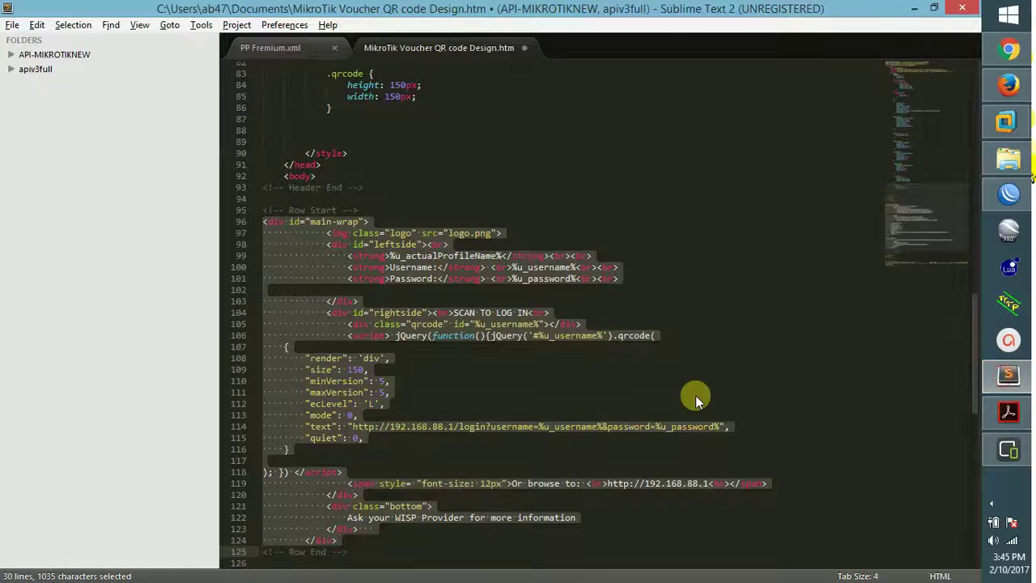
{"action": "left_click_drag", "start_coordinate": [975, 316], "coordinate": [974, 385]}
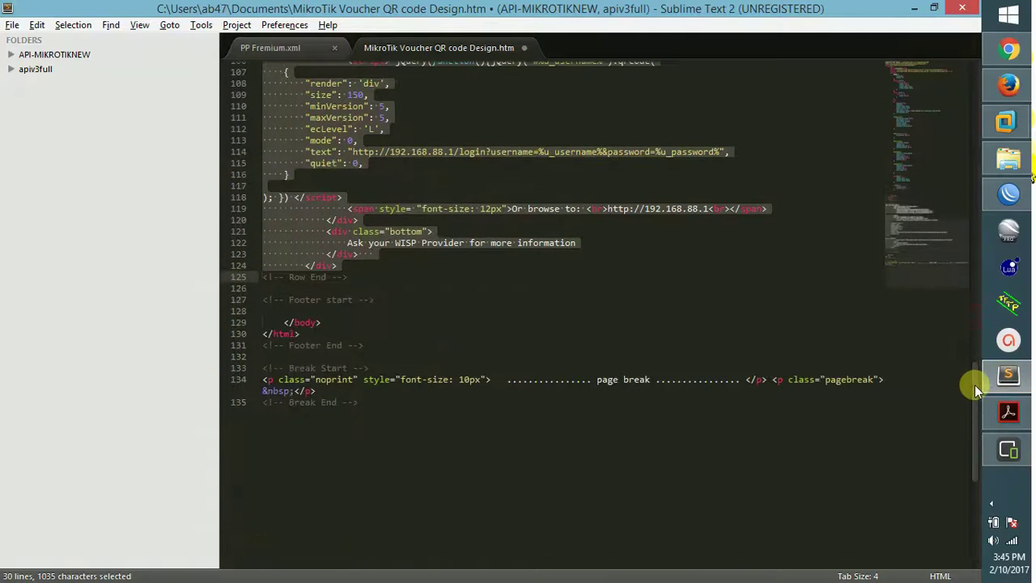
{"action": "left_click_drag", "start_coordinate": [334, 328], "coordinate": [262, 322]}
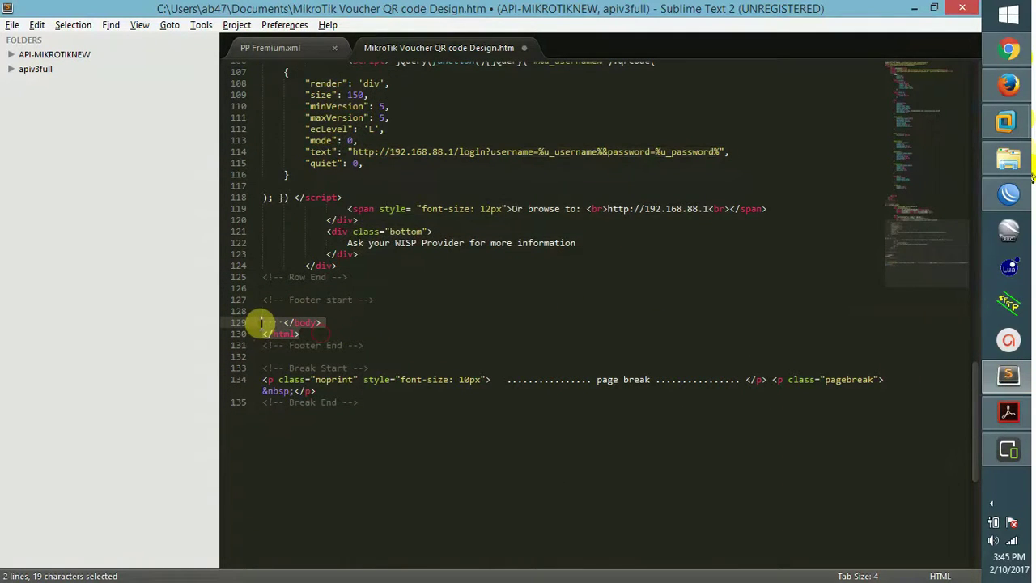
{"action": "right_click", "coordinate": [273, 327]}
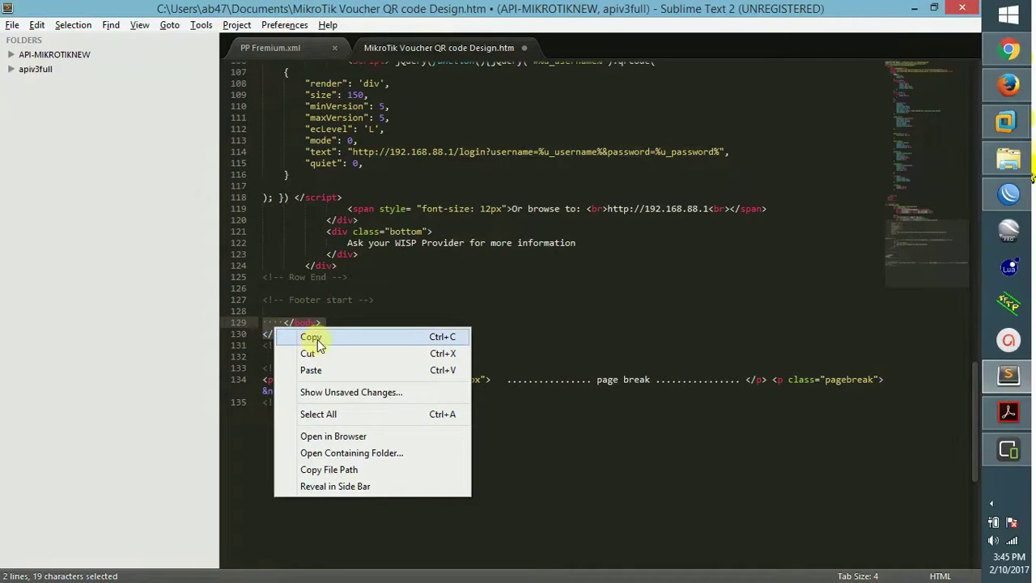
{"action": "left_click", "coordinate": [311, 339]}
Switch to Chrome and replace the Vouchers template's entire Footer content with the copied footer code.
{"action": "left_click", "coordinate": [1009, 49]}
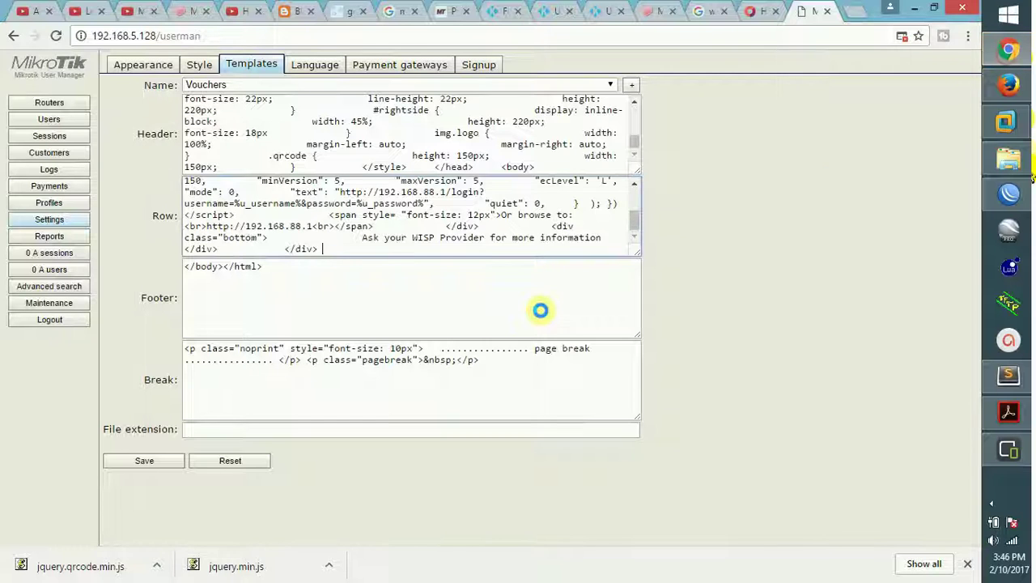
{"action": "left_click_drag", "start_coordinate": [374, 291], "coordinate": [184, 265]}
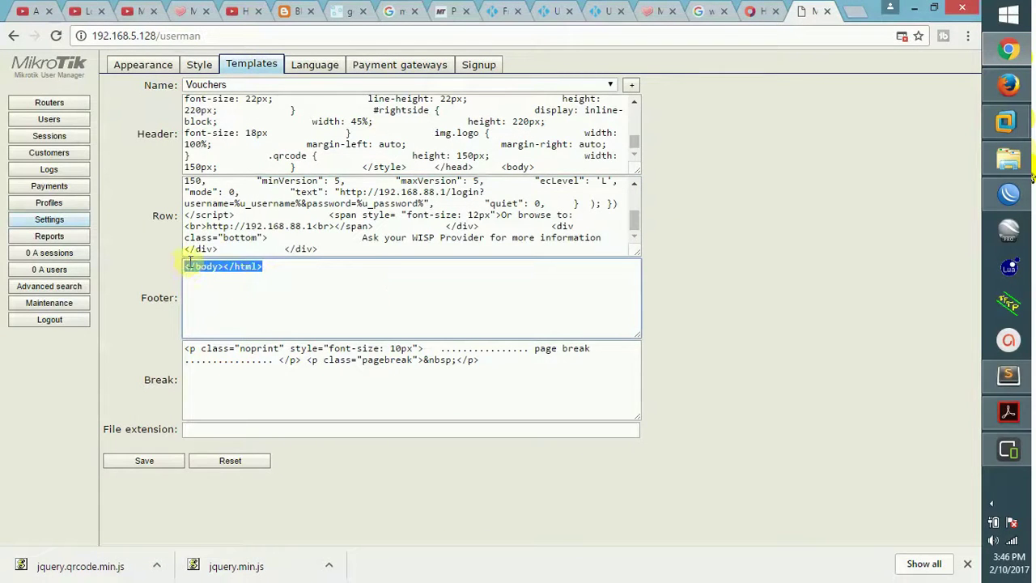
{"action": "right_click", "coordinate": [189, 261]}
{"action": "left_click", "coordinate": [241, 305]}
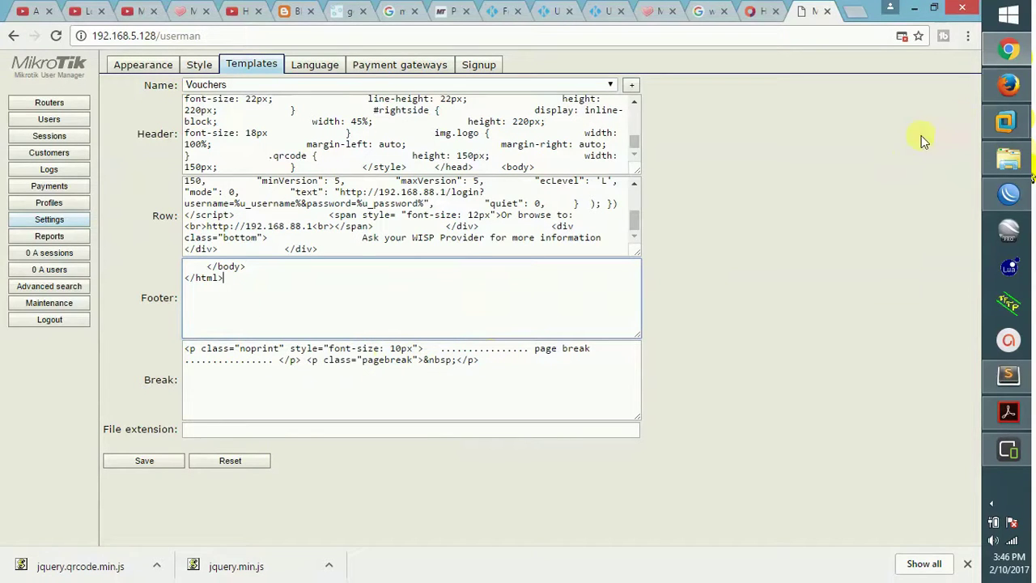
Switch to Sublime Text and copy the page break code on line 134, between the Break Start and Break End comments.
{"action": "key", "text": "alt+Tab"}
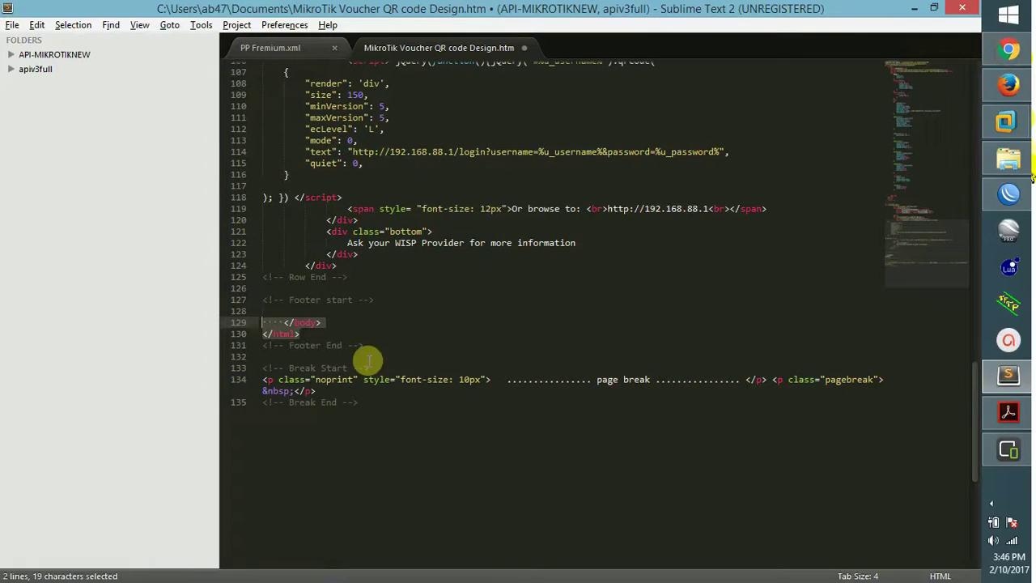
{"action": "triple_click", "coordinate": [259, 379]}
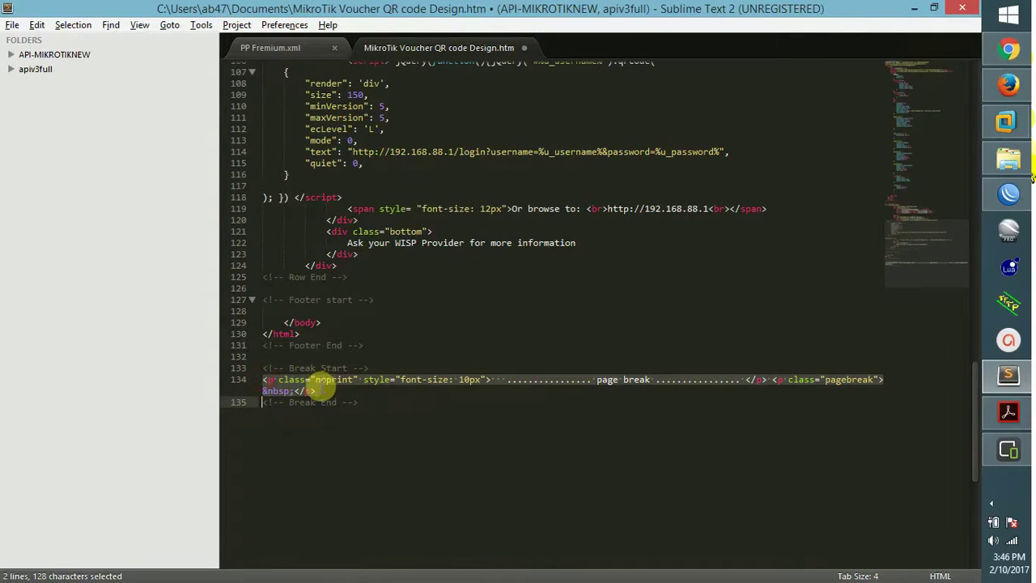
{"action": "left_click_drag", "start_coordinate": [322, 391], "coordinate": [264, 381]}
{"action": "right_click", "coordinate": [265, 383]}
{"action": "left_click", "coordinate": [294, 394]}
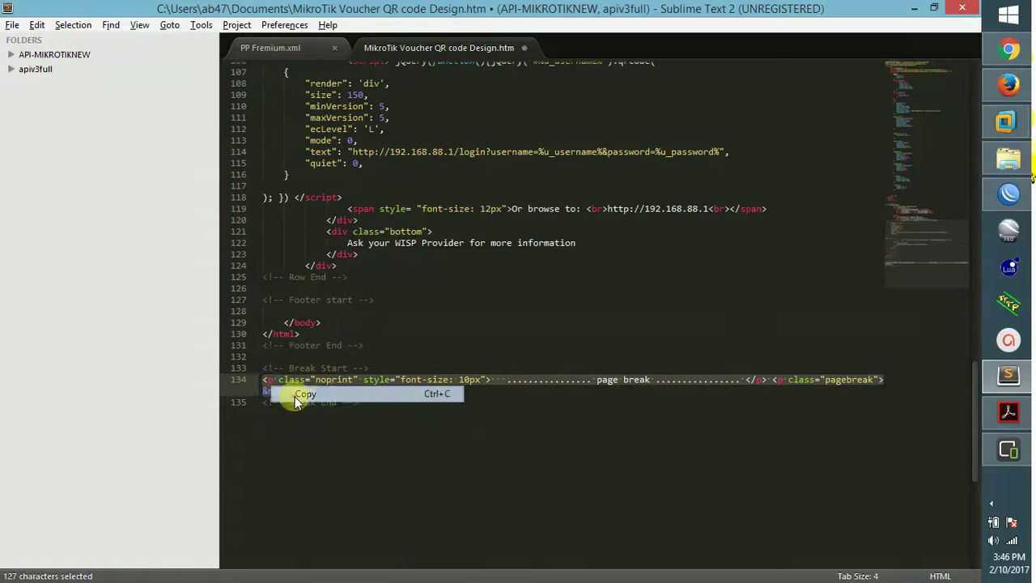
Switch to Chrome, replace the Vouchers template's entire Break content with the copied break code, and save the template.
{"action": "left_click", "coordinate": [1009, 49]}
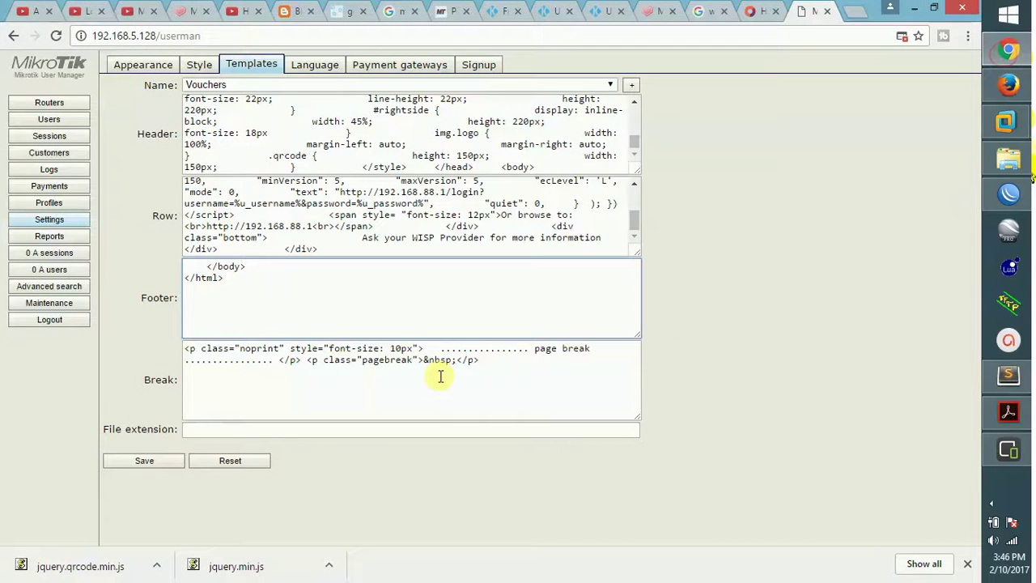
{"action": "left_click_drag", "start_coordinate": [440, 361], "coordinate": [225, 360]}
{"action": "key", "text": "ctrl+a"}
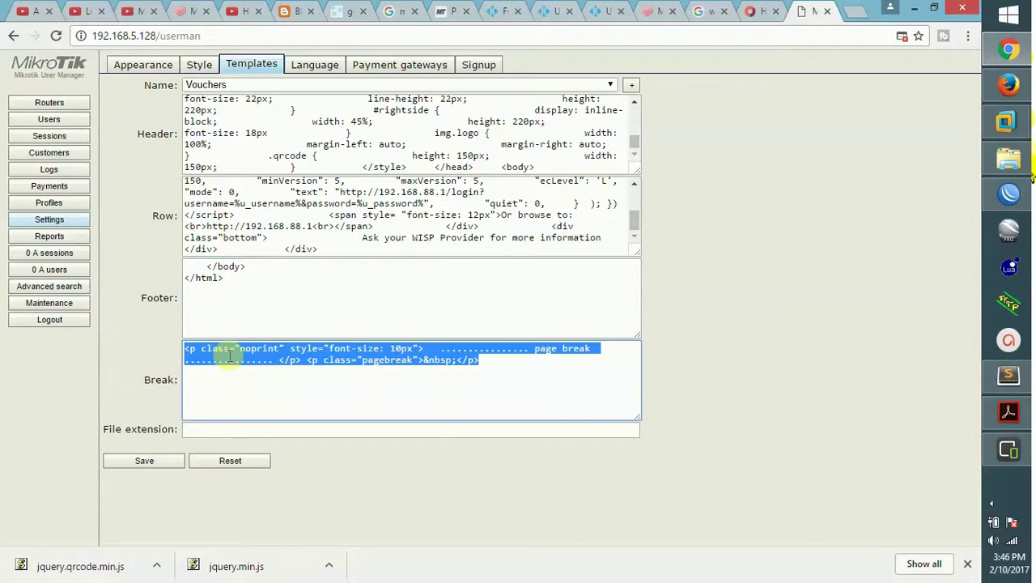
{"action": "right_click", "coordinate": [253, 353]}
{"action": "left_click", "coordinate": [278, 401]}
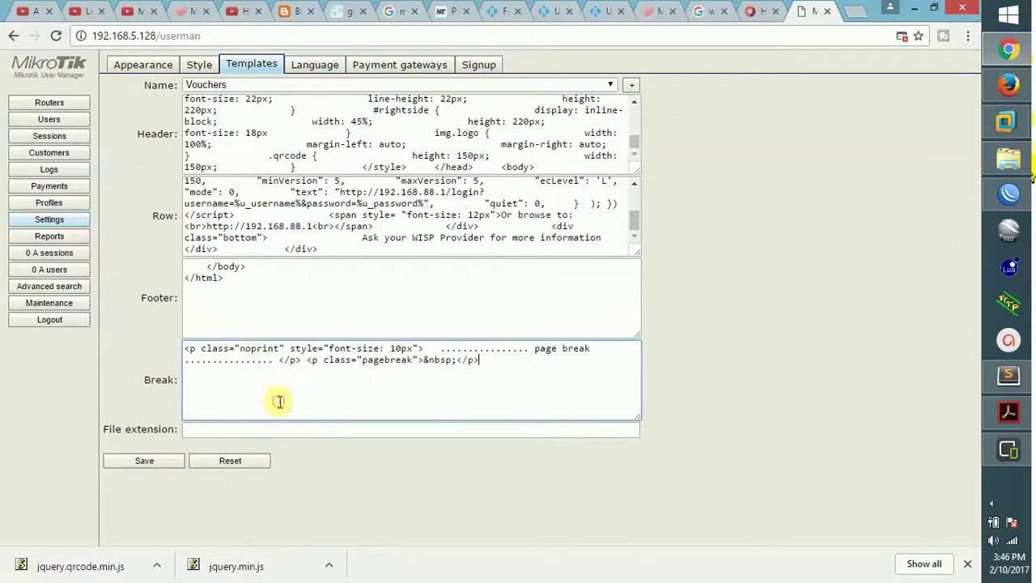
{"action": "left_click", "coordinate": [137, 468]}
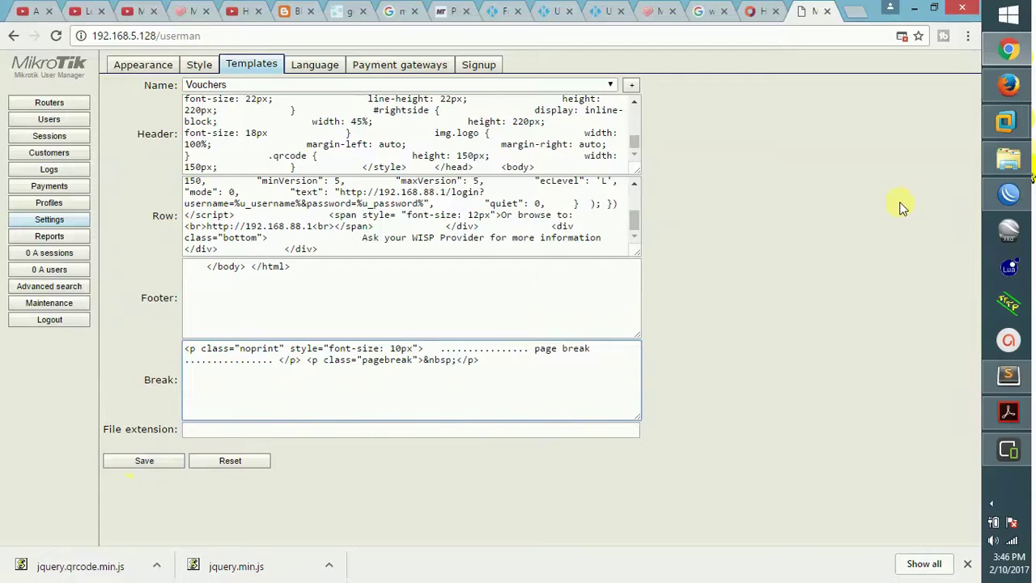
Generate vouchers for the checked users with no page break and open the downloaded Vouchers (3).html file.
{"action": "left_click", "coordinate": [80, 121]}
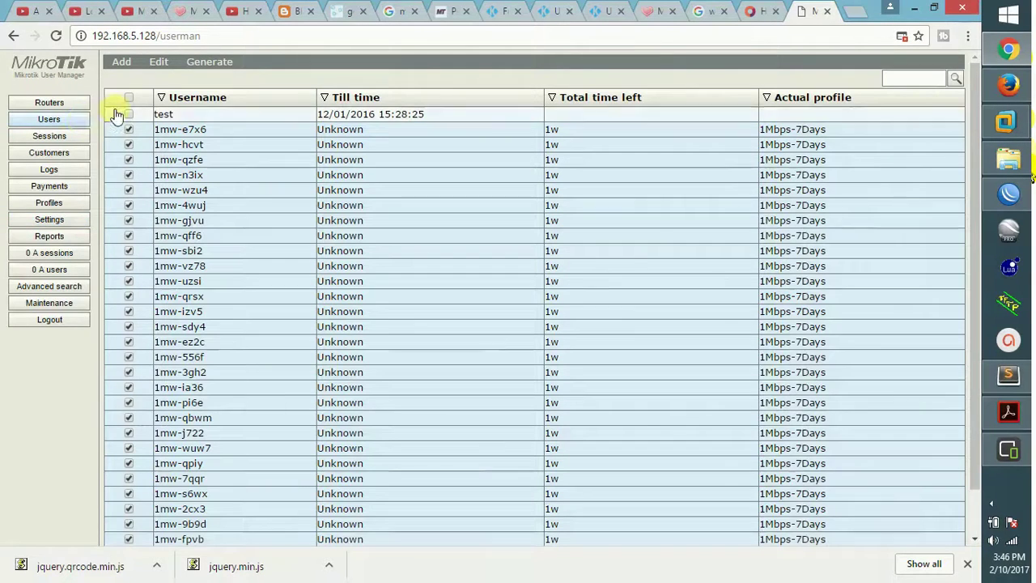
{"action": "left_click", "coordinate": [210, 65]}
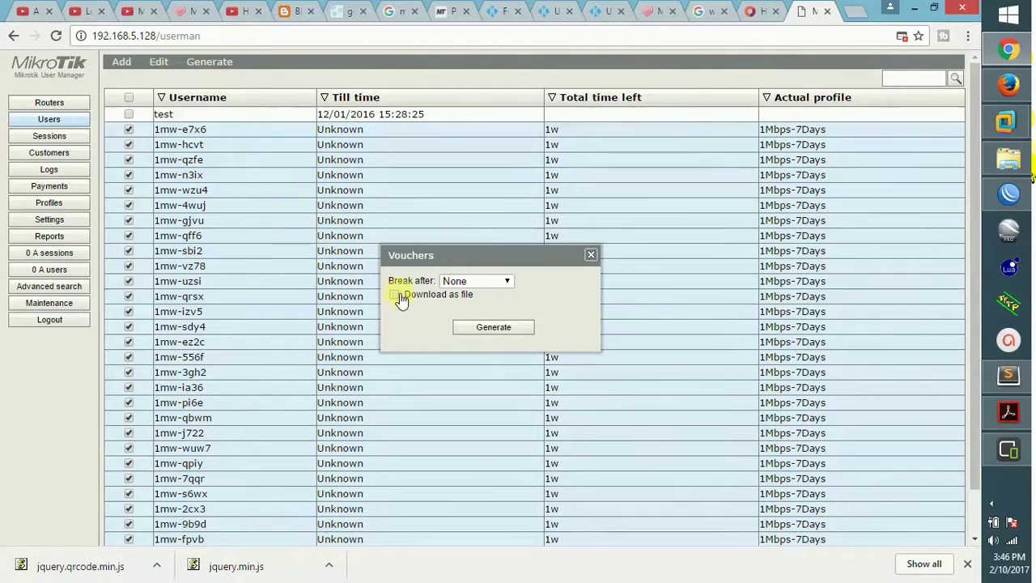
{"action": "left_click", "coordinate": [478, 328]}
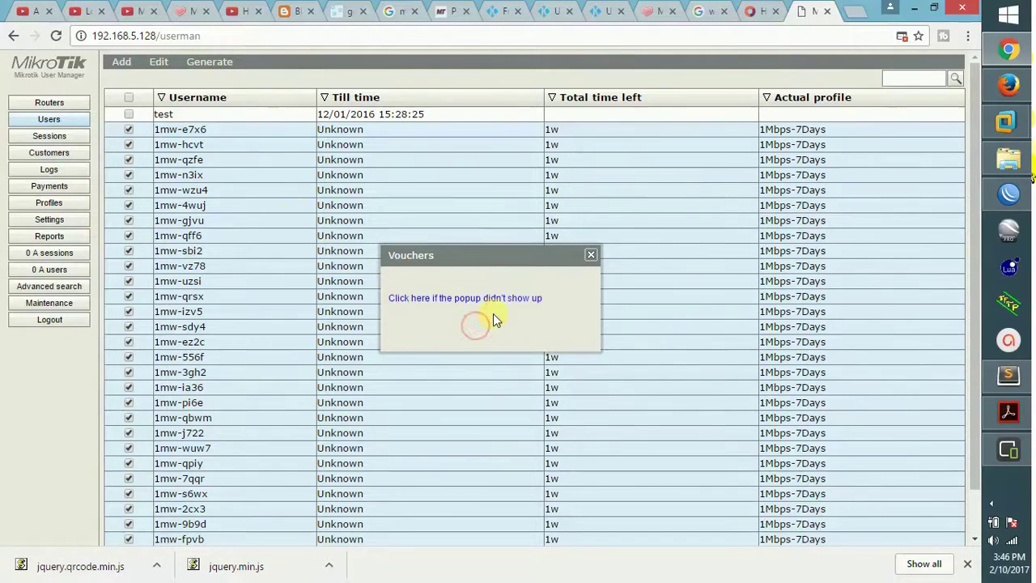
{"action": "left_click", "coordinate": [500, 305]}
{"action": "double_click", "coordinate": [349, 33]}
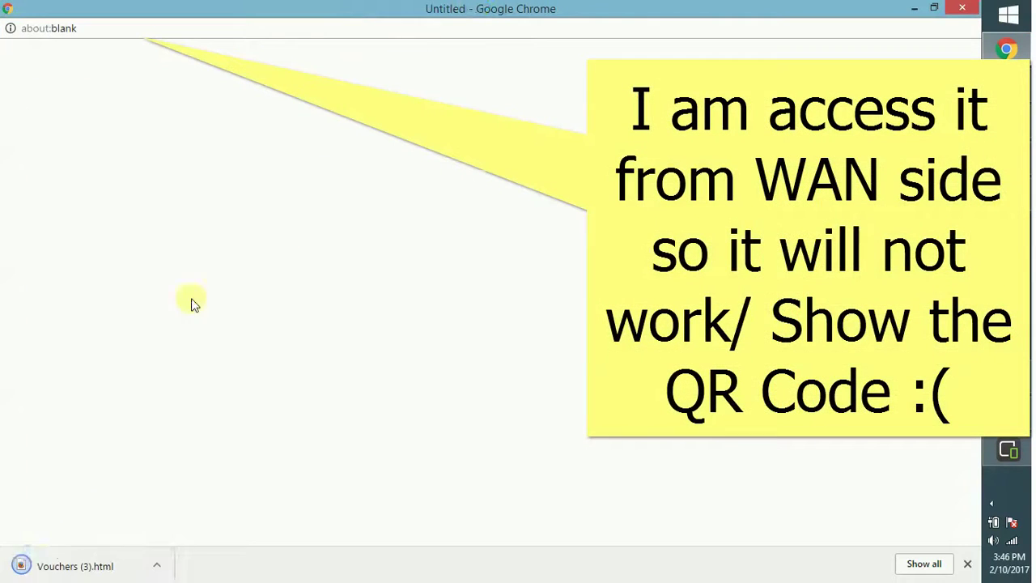
{"action": "left_click", "coordinate": [45, 565]}
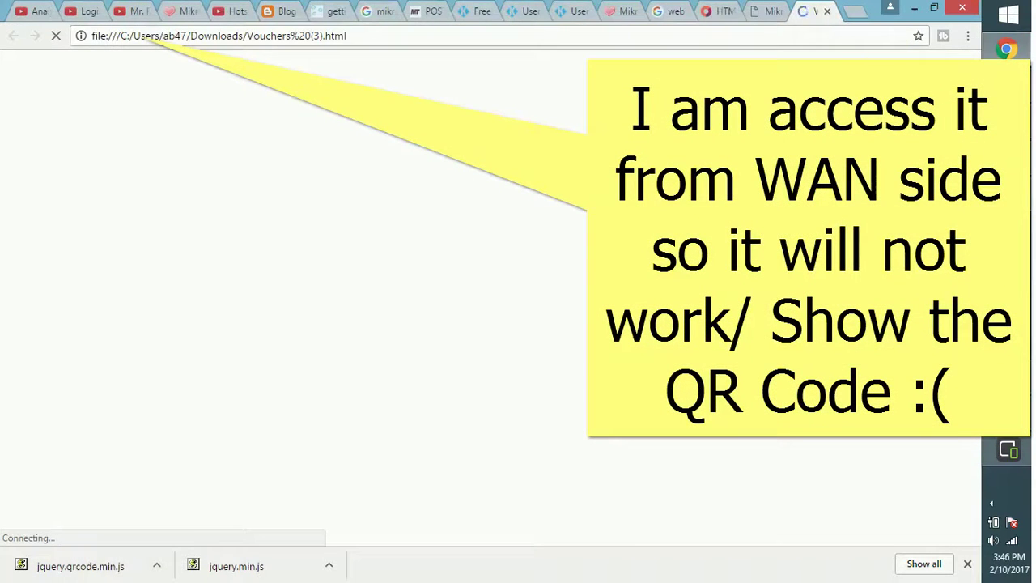
Switch to the Windows XP virtual machine in VMware Workstation, open 192.168.5.128/userman in its maximized Chrome browser, and log in to User Manager.
{"action": "left_click", "coordinate": [1007, 49]}
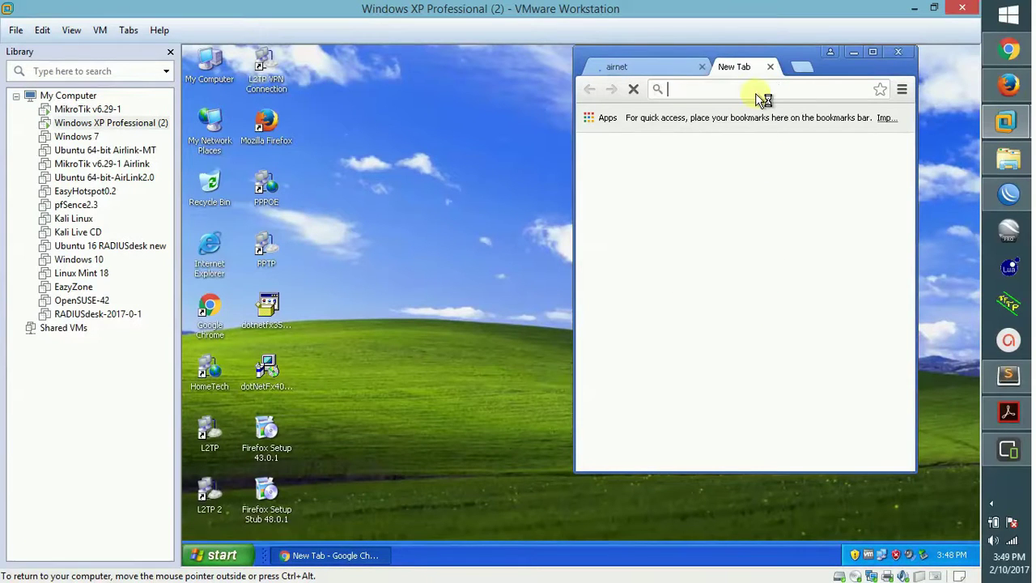
{"action": "type", "text": "192"}
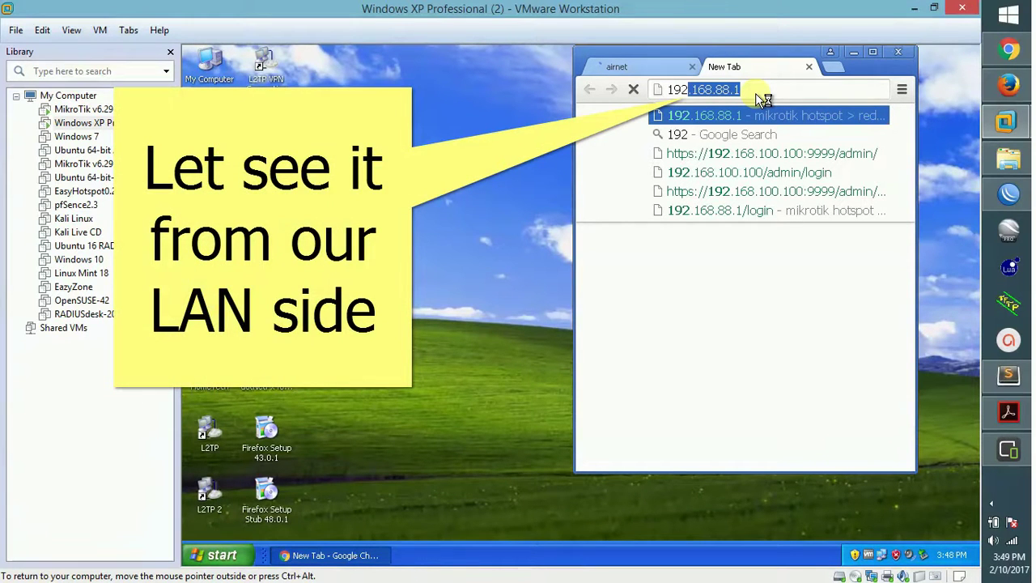
{"action": "key", "text": "End"}
{"action": "key", "text": "ctrl+a"}
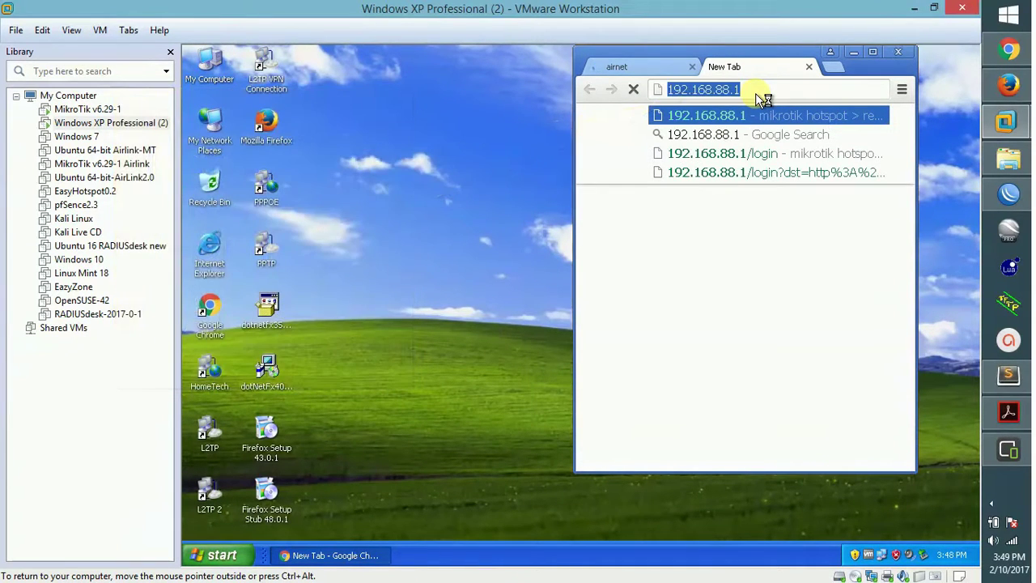
{"action": "key", "text": "End"}
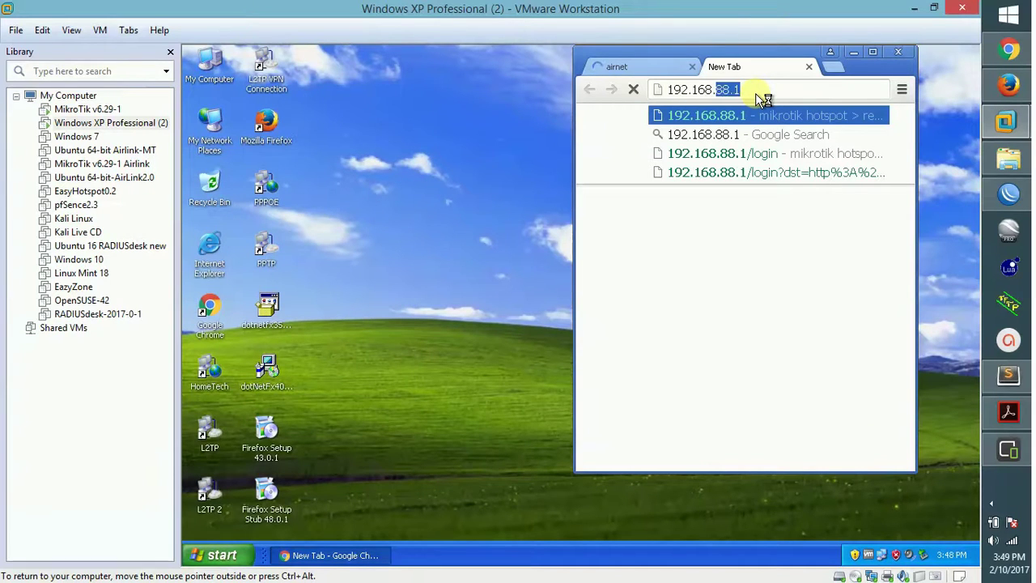
{"action": "type", "text": "5.128"}
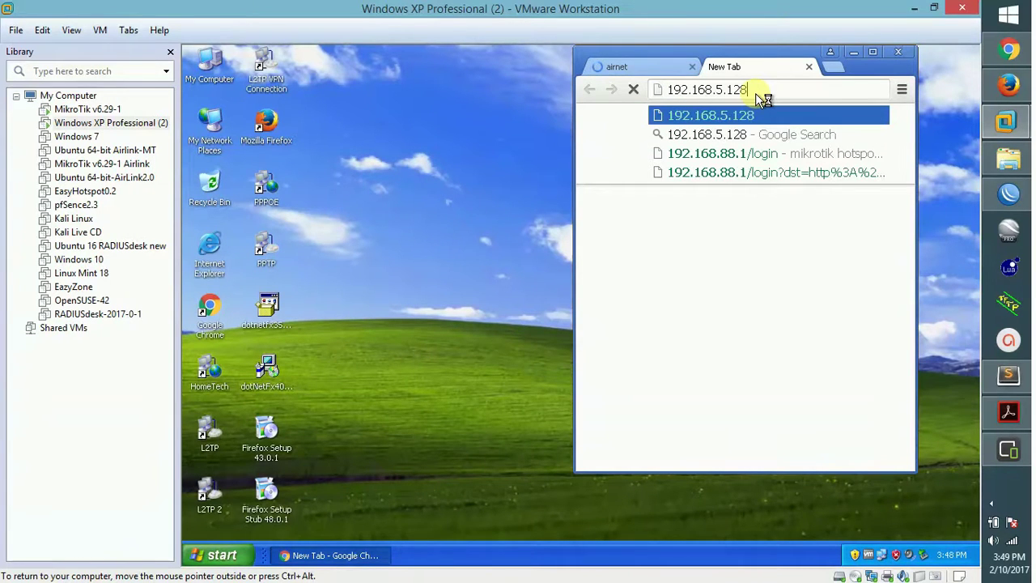
{"action": "type", "text": "/"}
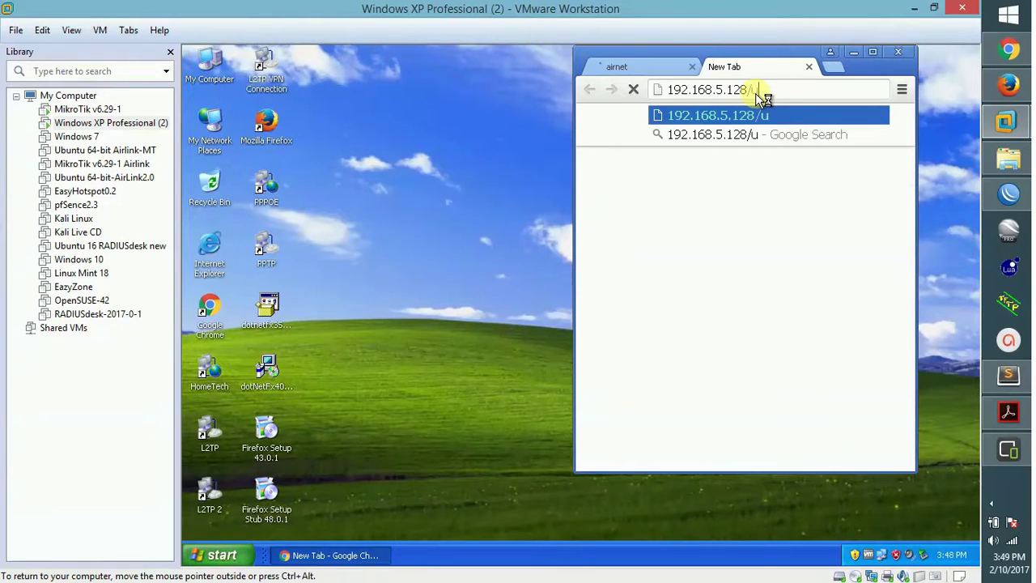
{"action": "type", "text": "userman"}
{"action": "key", "text": "Return"}
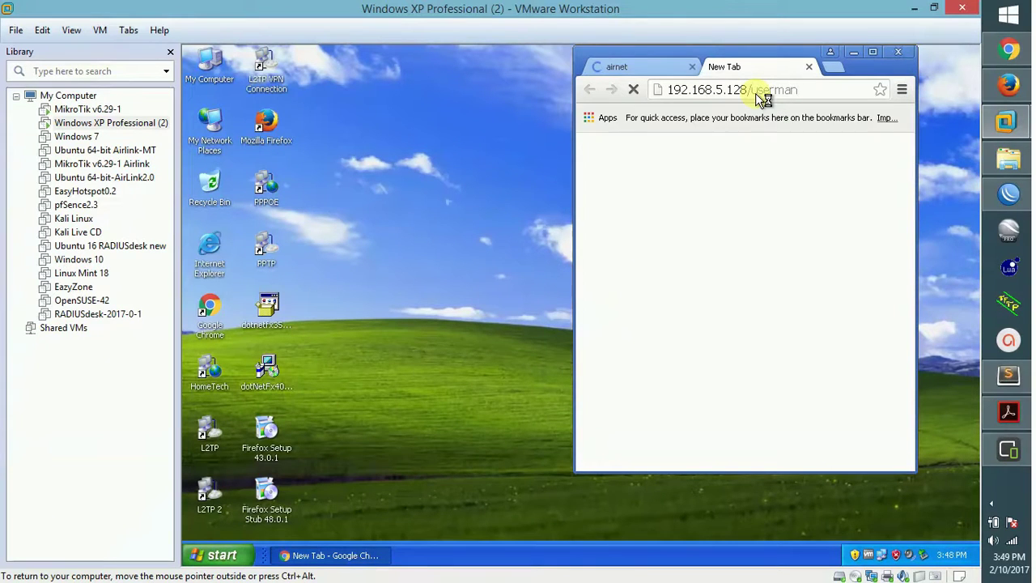
{"action": "left_click", "coordinate": [873, 53]}
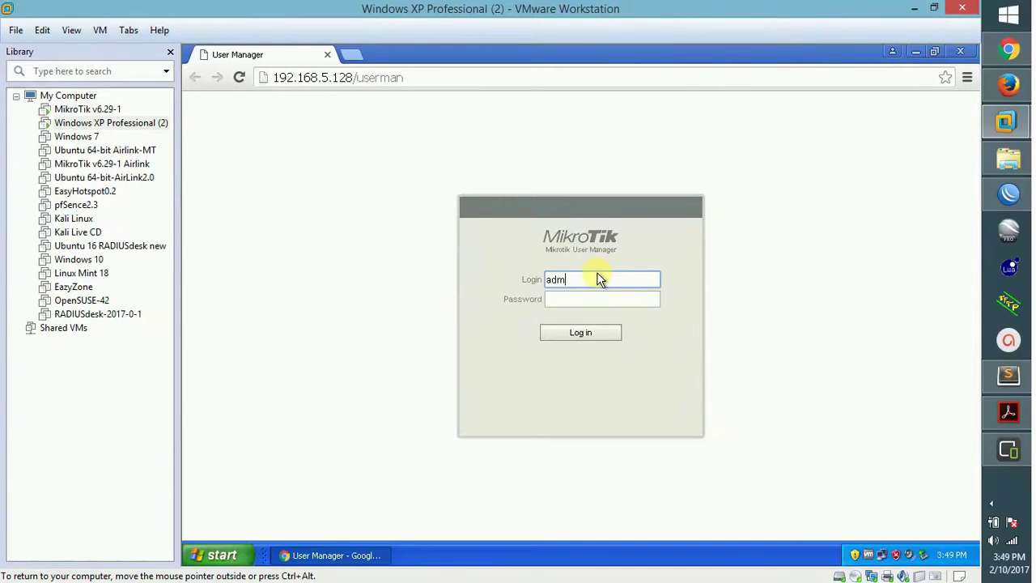
{"action": "key", "text": "Return"}
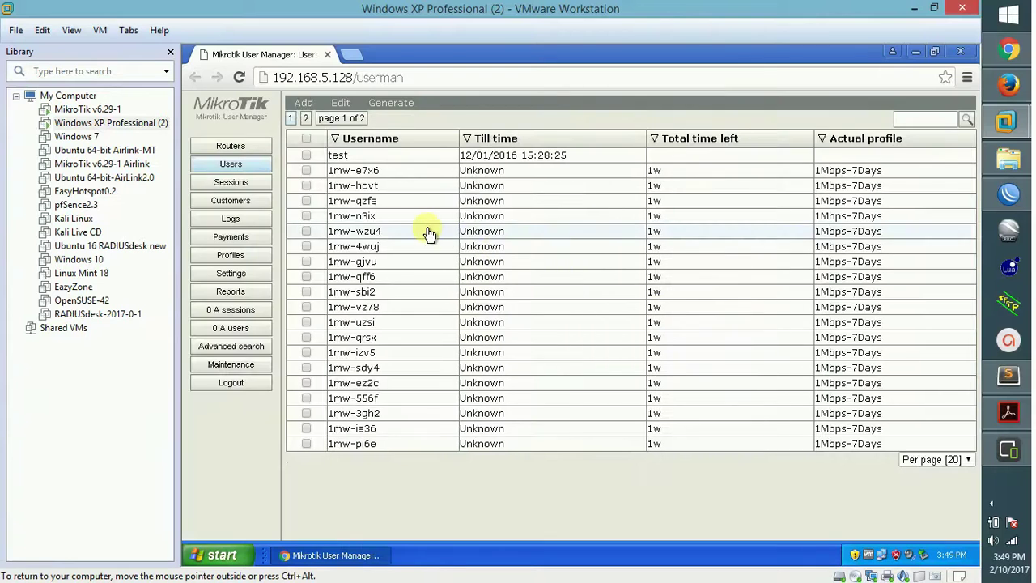
Show 500 users per page and select every user in the list except test.
{"action": "left_click", "coordinate": [927, 461]}
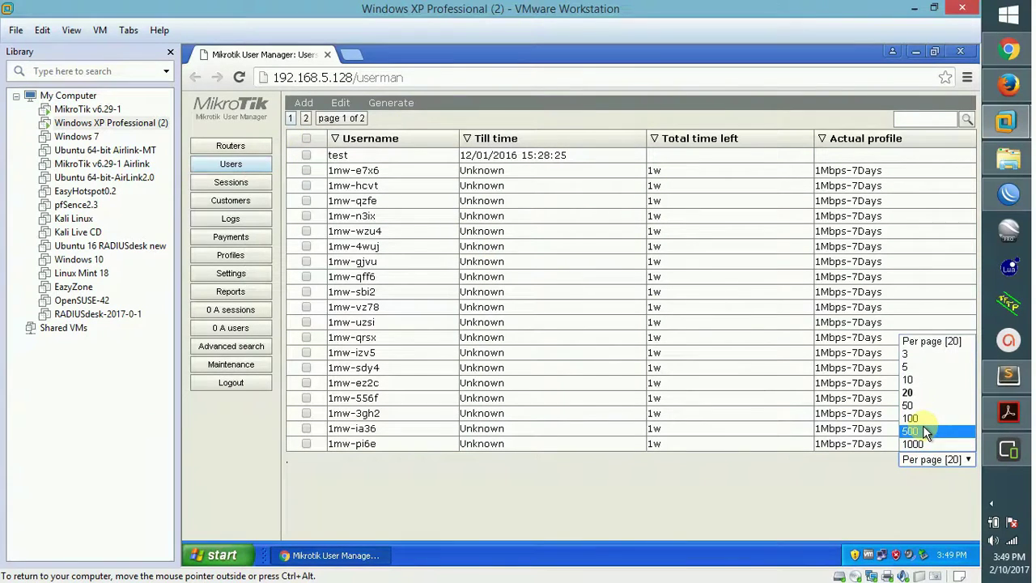
{"action": "left_click", "coordinate": [927, 431]}
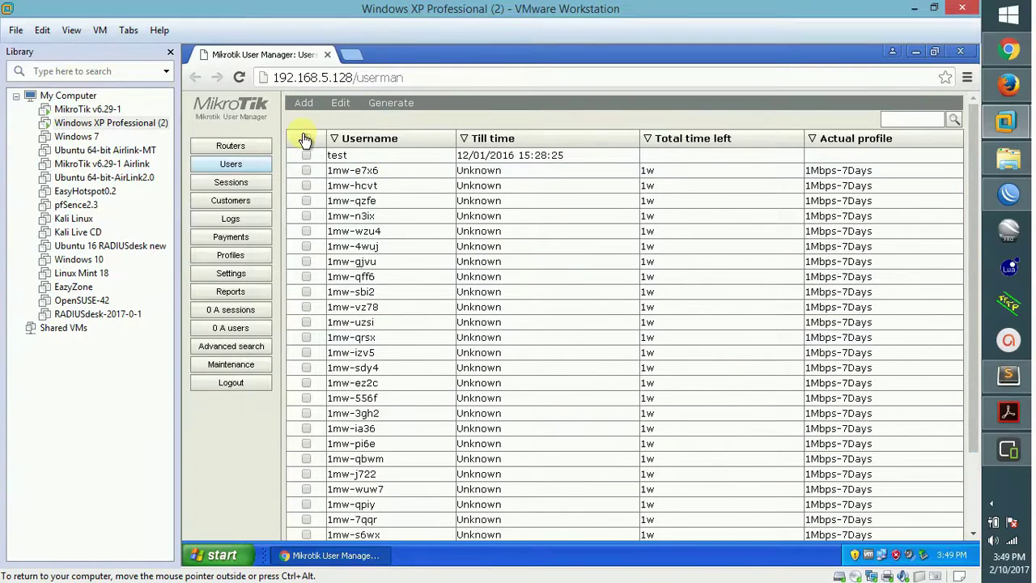
{"action": "left_click", "coordinate": [306, 138]}
{"action": "left_click", "coordinate": [306, 155]}
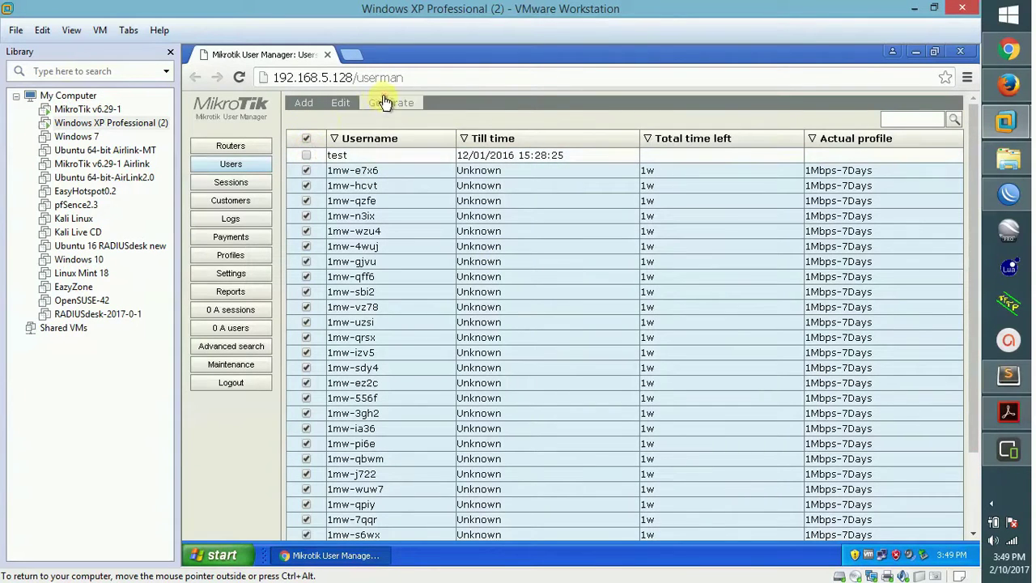
Generate vouchers for the selected users with no page break and view them in the maximized Vouchers popup.
{"action": "left_click", "coordinate": [390, 104]}
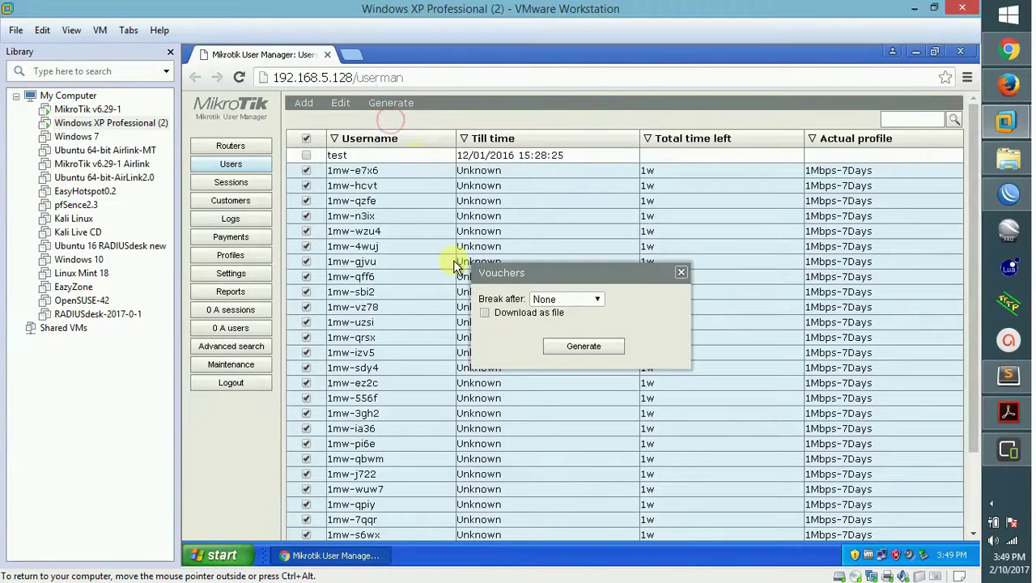
{"action": "left_click", "coordinate": [569, 347]}
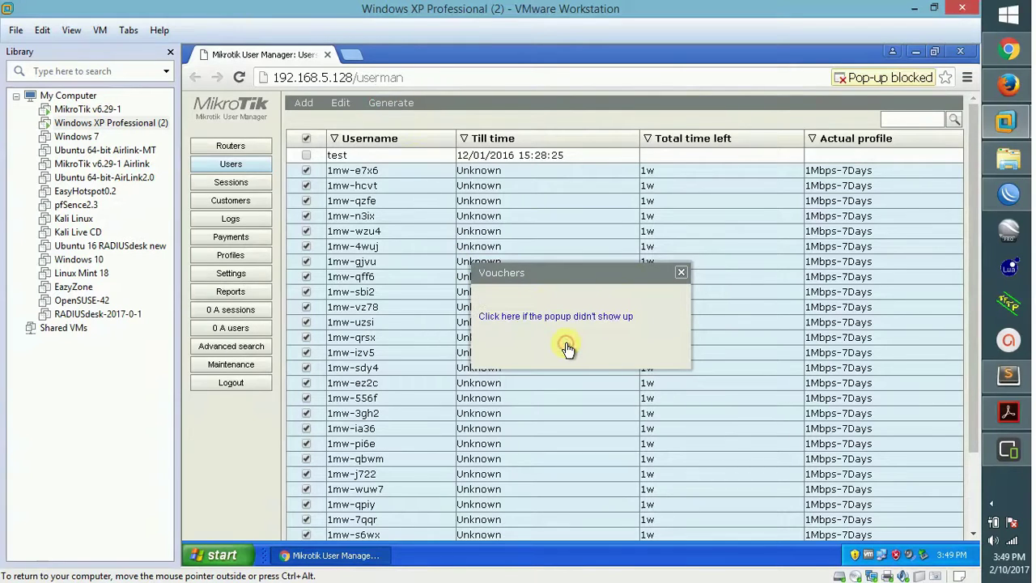
{"action": "left_click", "coordinate": [511, 322]}
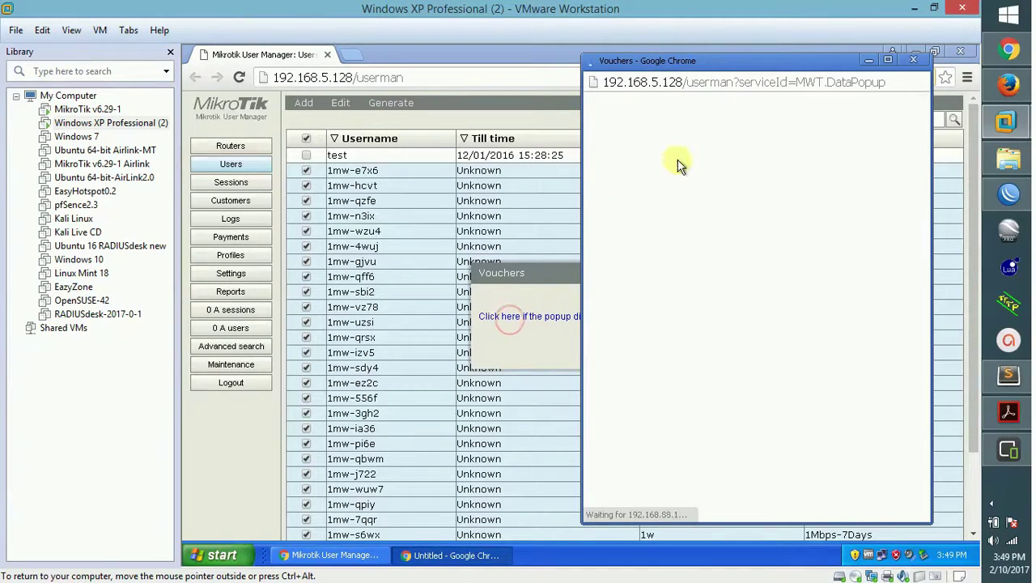
{"action": "left_click", "coordinate": [887, 61]}
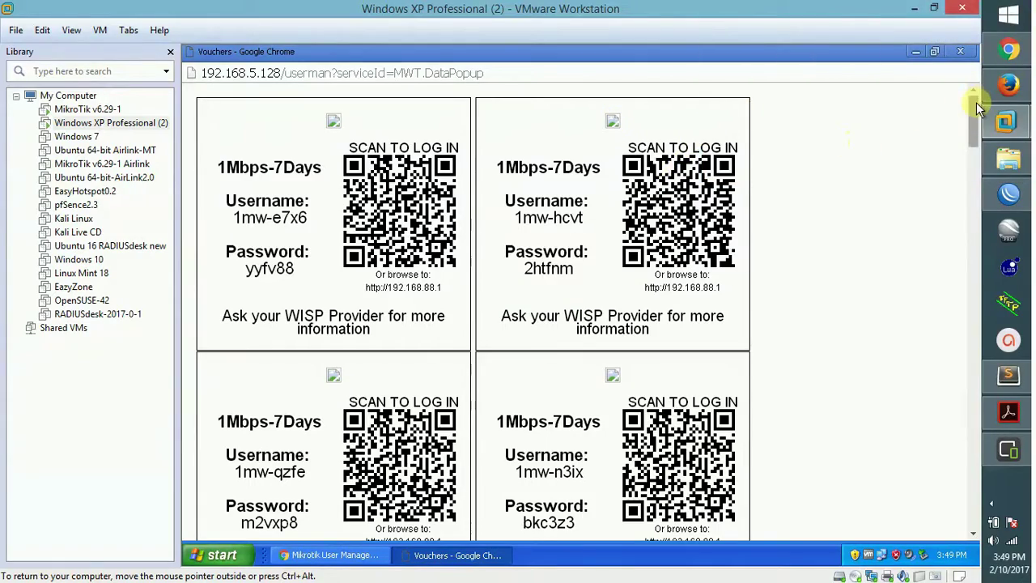
{"action": "mouse_move", "coordinate": [976, 106]}
{"action": "left_mouse_down"}
{"action": "mouse_move", "coordinate": [974, 500]}
{"action": "mouse_move", "coordinate": [964, 89]}
{"action": "left_mouse_up"}
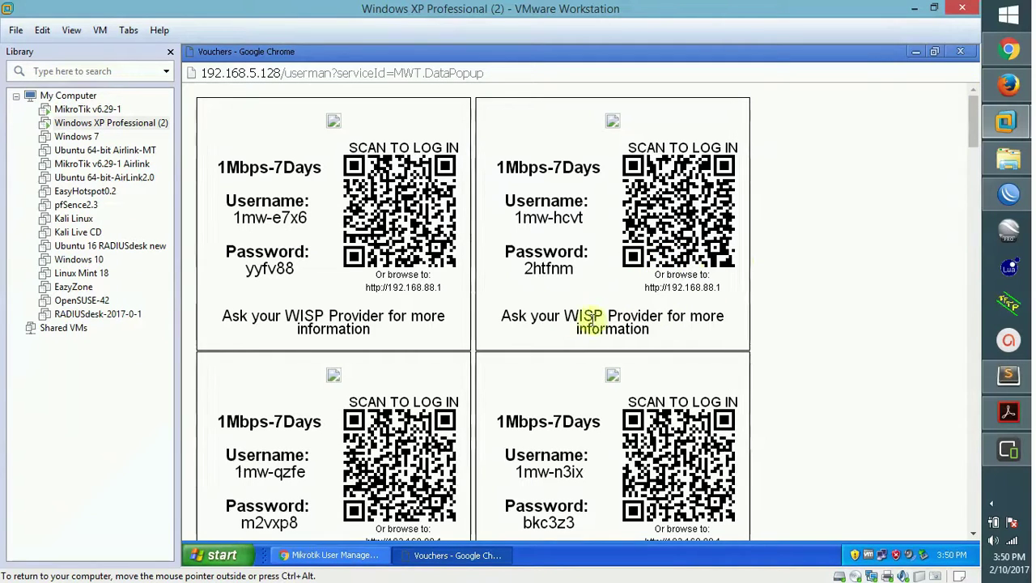
{"action": "left_click_drag", "start_coordinate": [583, 269], "coordinate": [515, 206]}
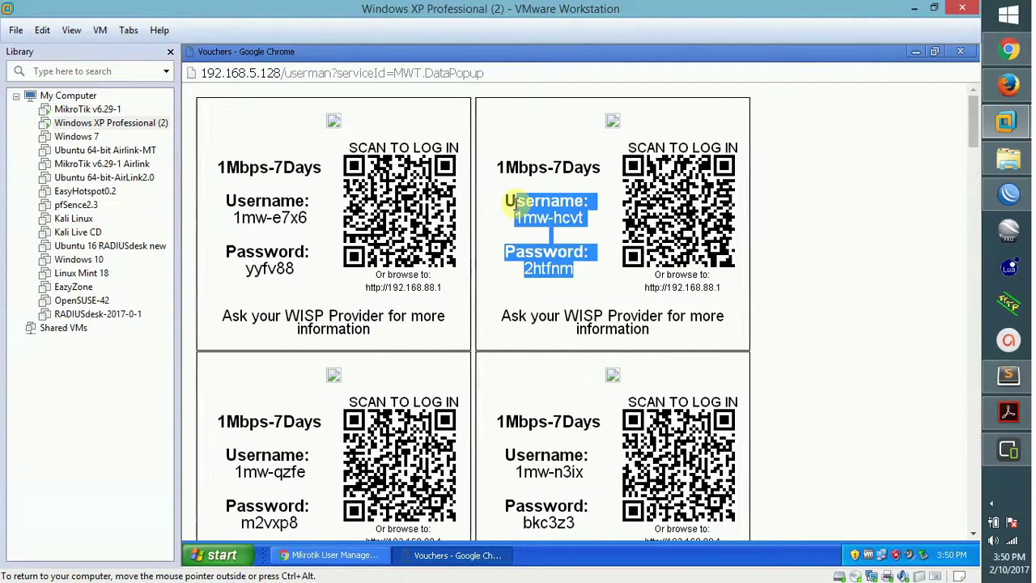
{"action": "left_click", "coordinate": [689, 267]}
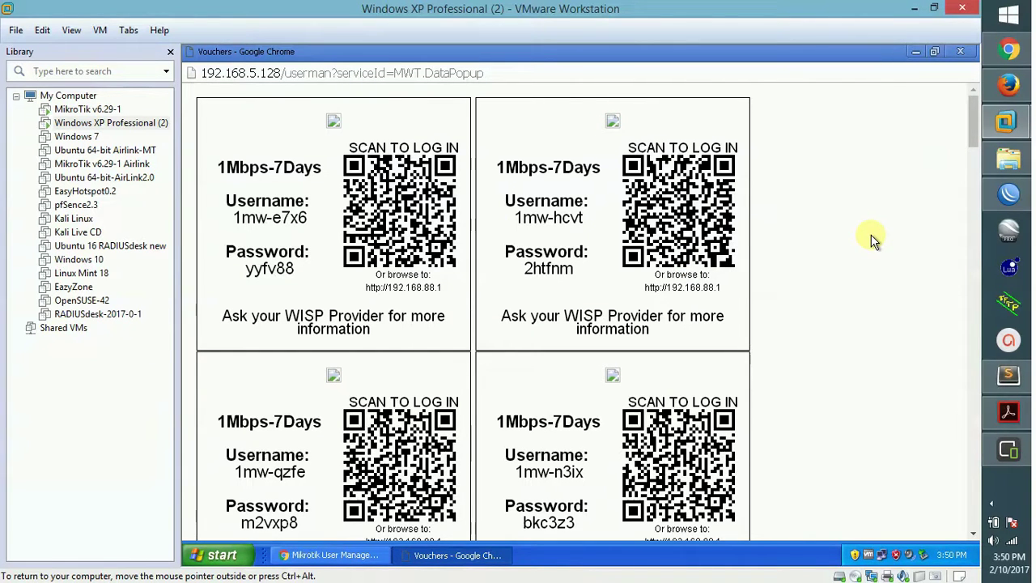
Switch to WinBox and try to move logo.png from the root of the File List into the hotspot folder.
{"action": "key", "text": "alt+Tab"}
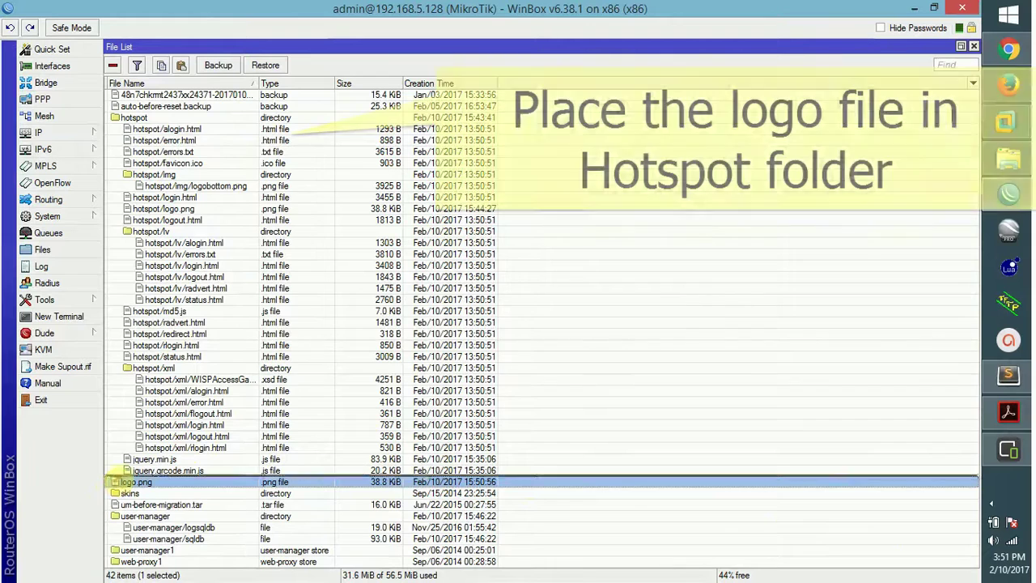
{"action": "left_click_drag", "start_coordinate": [118, 482], "coordinate": [148, 155]}
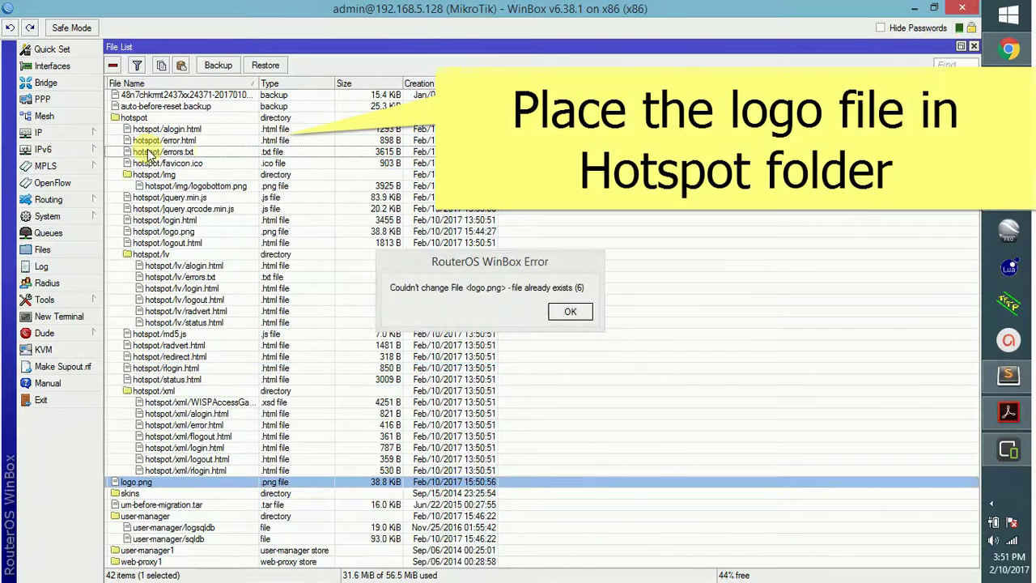
{"action": "left_click", "coordinate": [567, 313]}
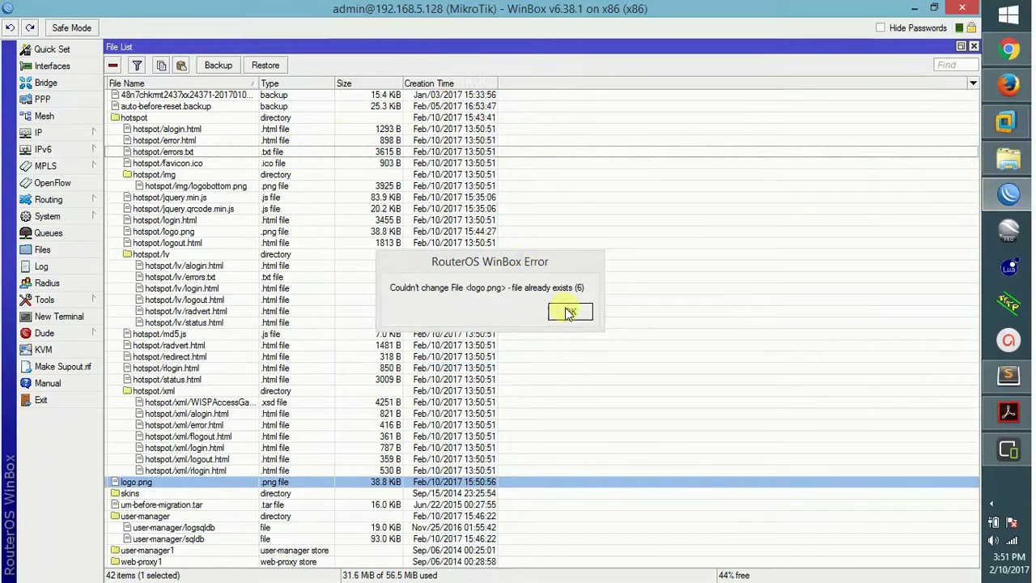
{"action": "left_click", "coordinate": [569, 313]}
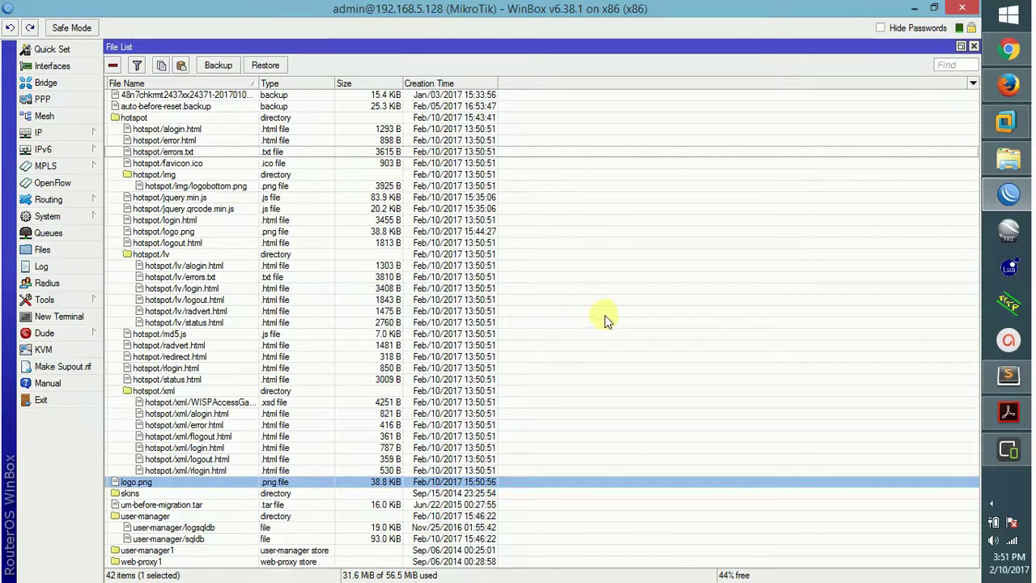
Delete the existing logo.png from the hotspot folder and move the root logo.png into that folder.
{"action": "left_click", "coordinate": [165, 164]}
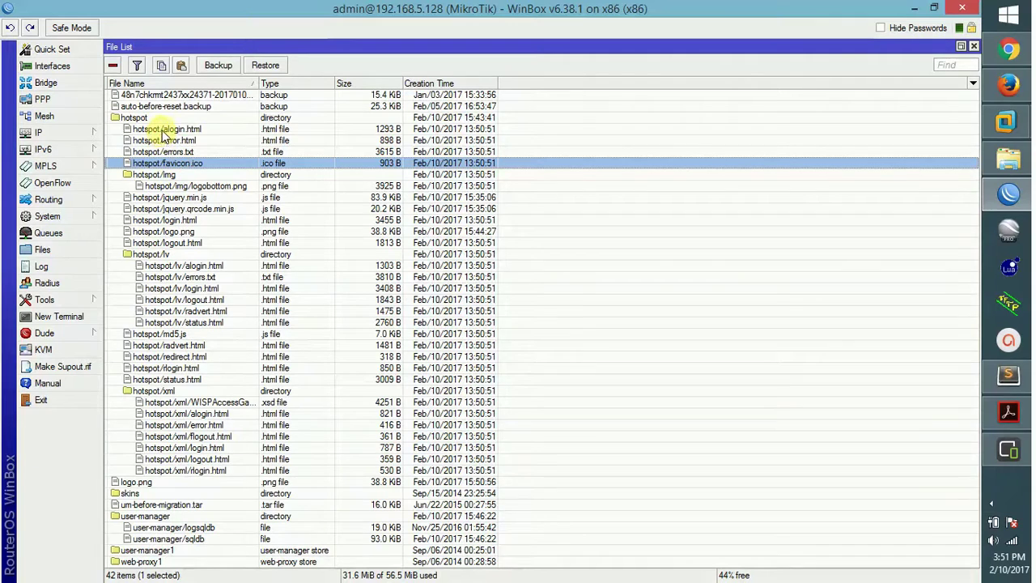
{"action": "left_click", "coordinate": [165, 232]}
{"action": "left_click", "coordinate": [112, 65]}
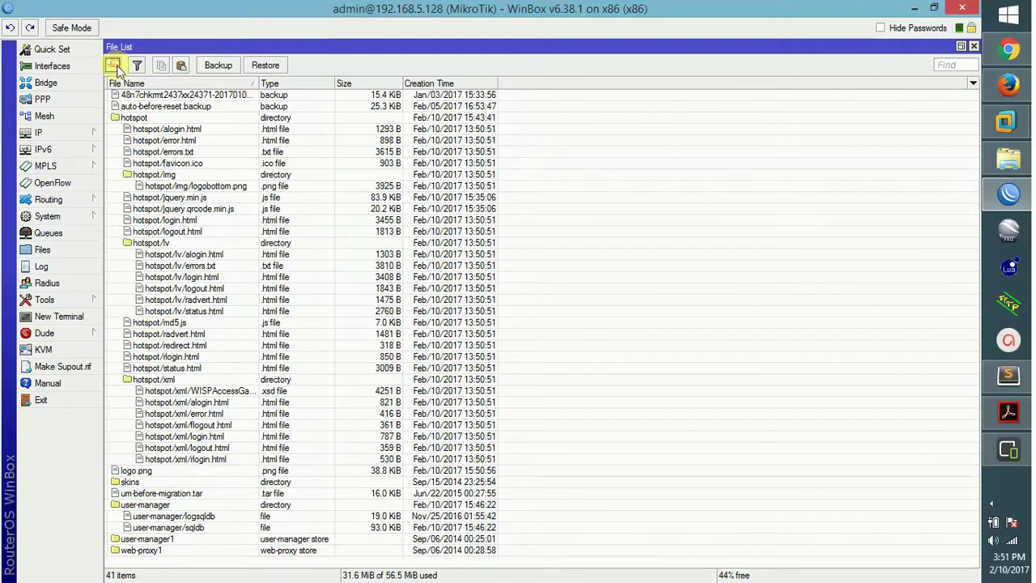
{"action": "left_click_drag", "start_coordinate": [130, 471], "coordinate": [148, 140]}
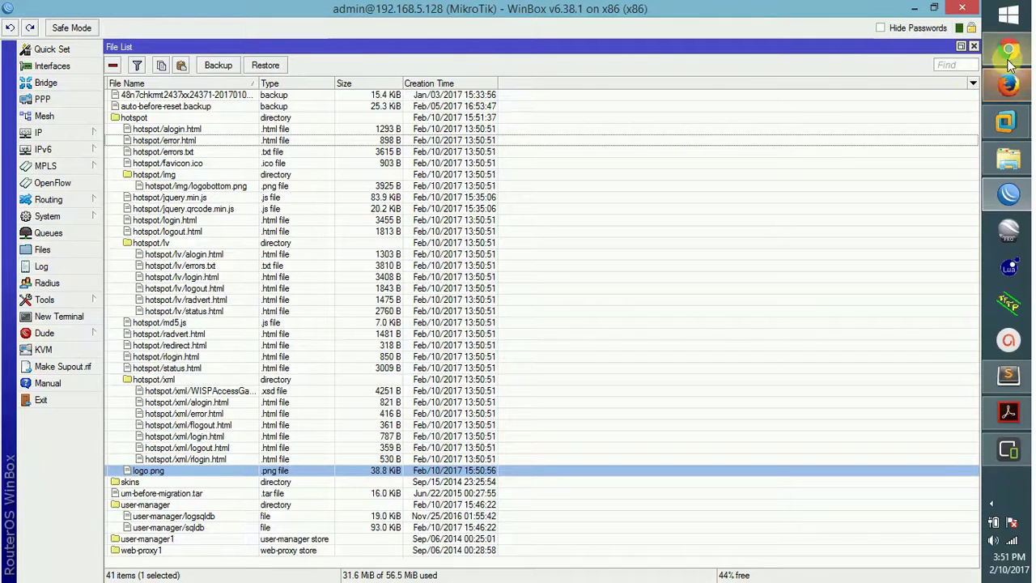
Switch to the Windows XP virtual machine in VMware Workstation, close the Vouchers popup, and reopen it maximized.
{"action": "left_click", "coordinate": [1008, 121]}
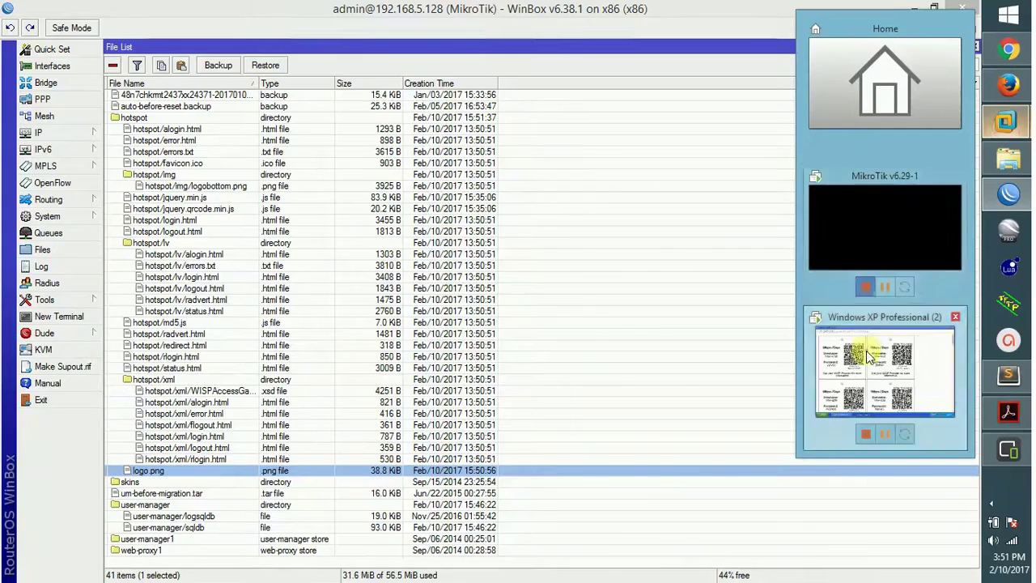
{"action": "left_click", "coordinate": [885, 372]}
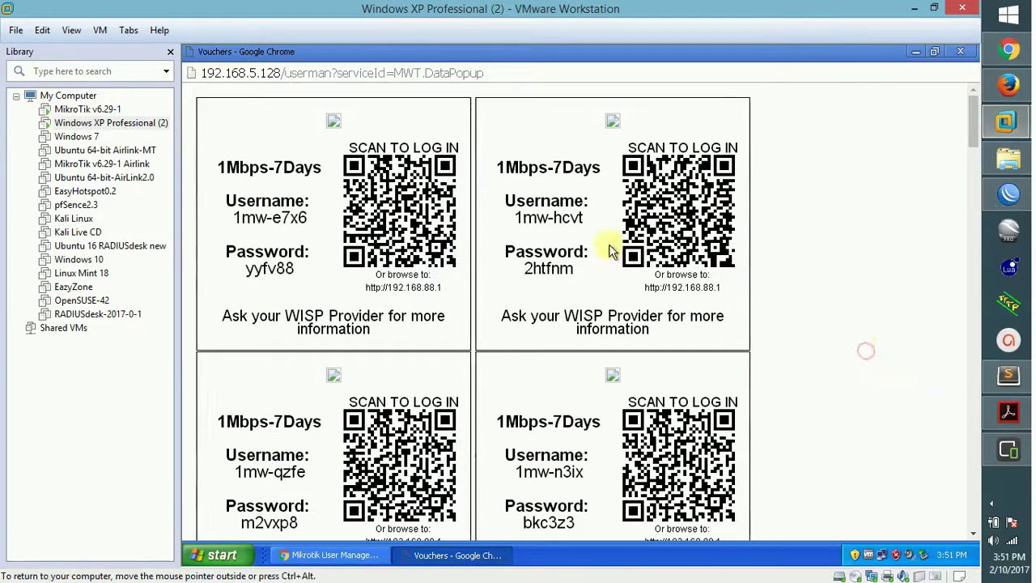
{"action": "left_click", "coordinate": [227, 72]}
{"action": "key", "text": "End"}
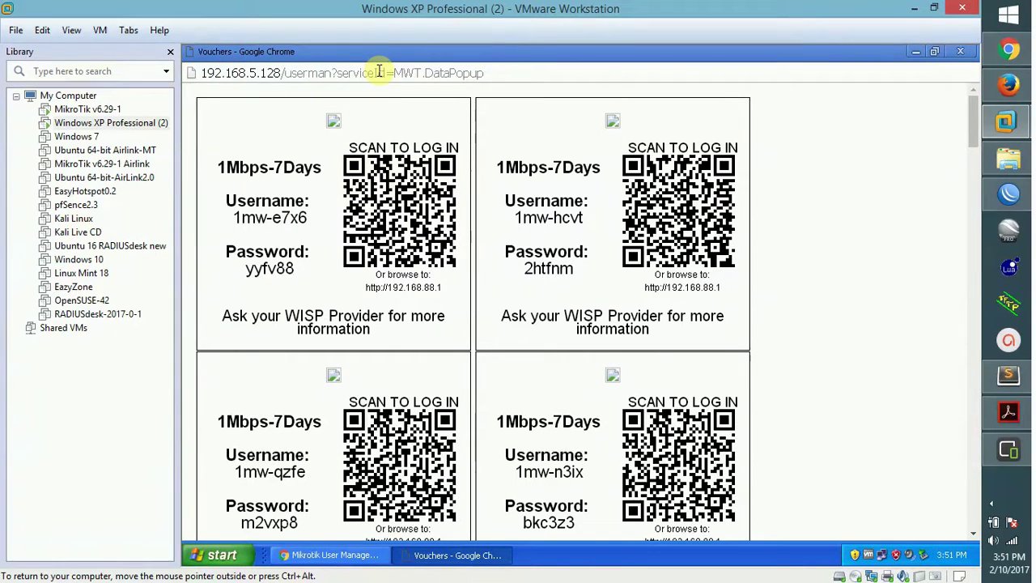
{"action": "right_click", "coordinate": [507, 51]}
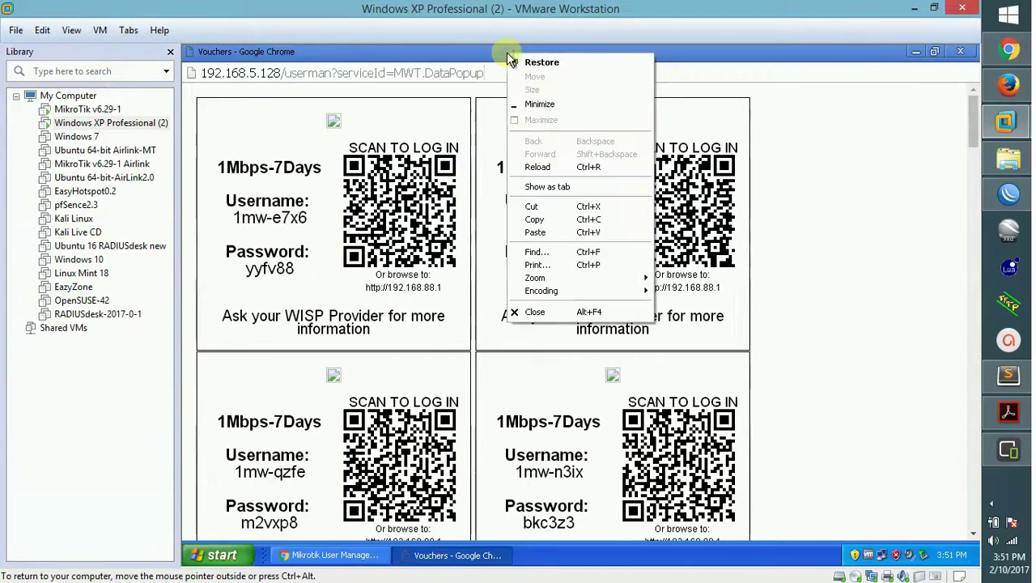
{"action": "left_click", "coordinate": [826, 170]}
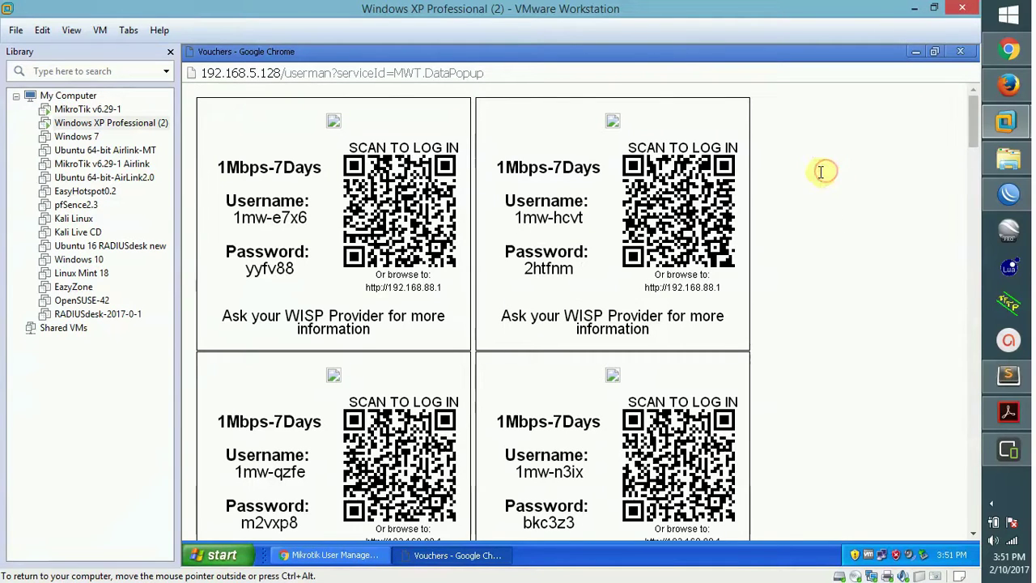
{"action": "left_click", "coordinate": [957, 51]}
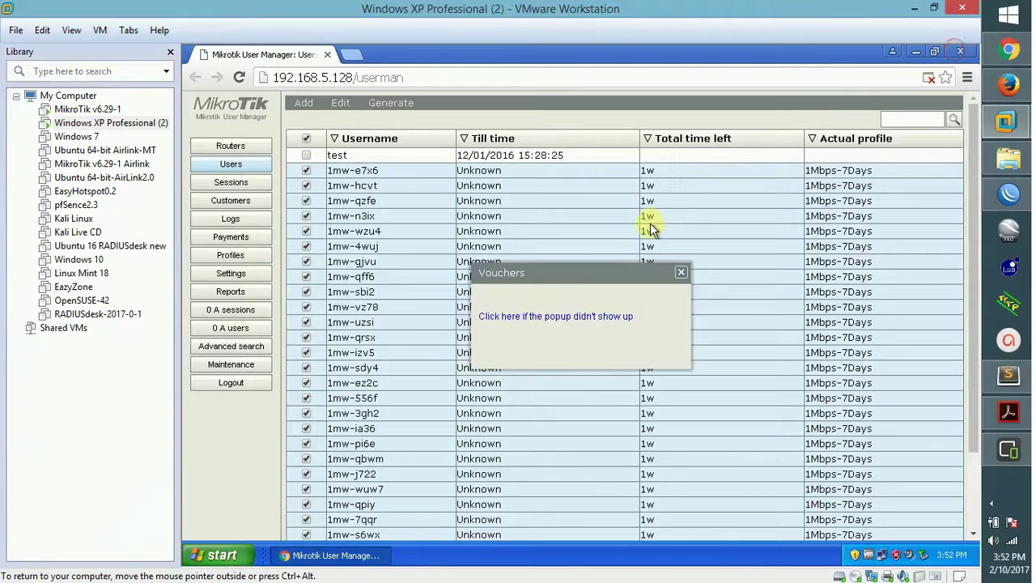
{"action": "left_click", "coordinate": [511, 317]}
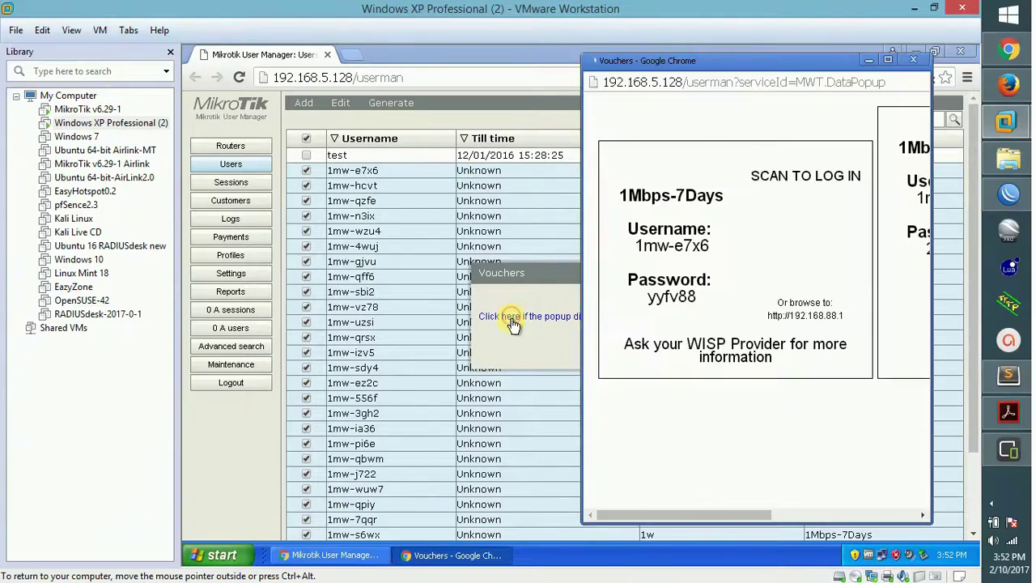
{"action": "left_click", "coordinate": [888, 60]}
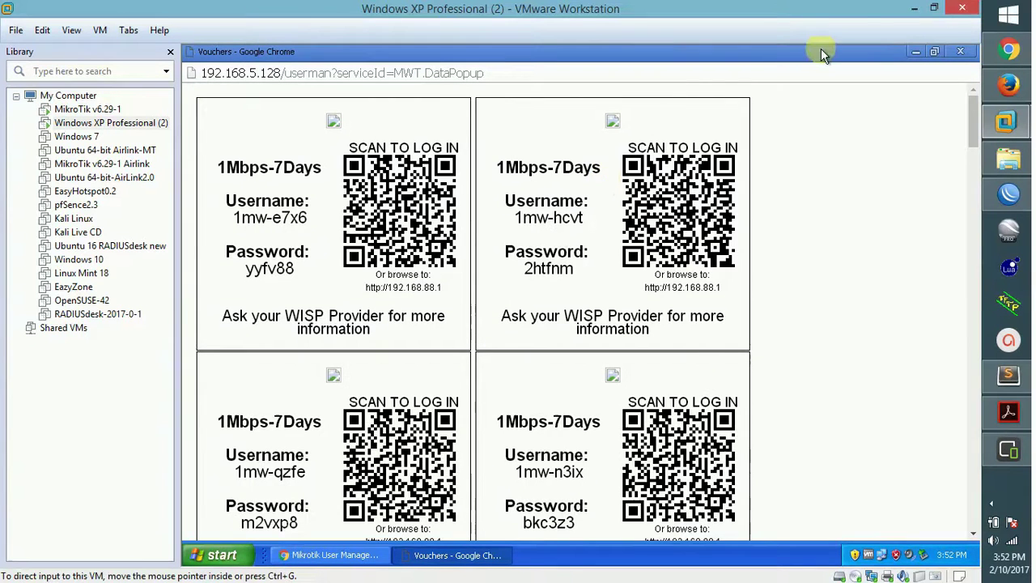
Close the Vouchers popup and dialog, regenerate the selected users' vouchers with no page break, and view them in the maximized popup.
{"action": "left_click", "coordinate": [960, 51]}
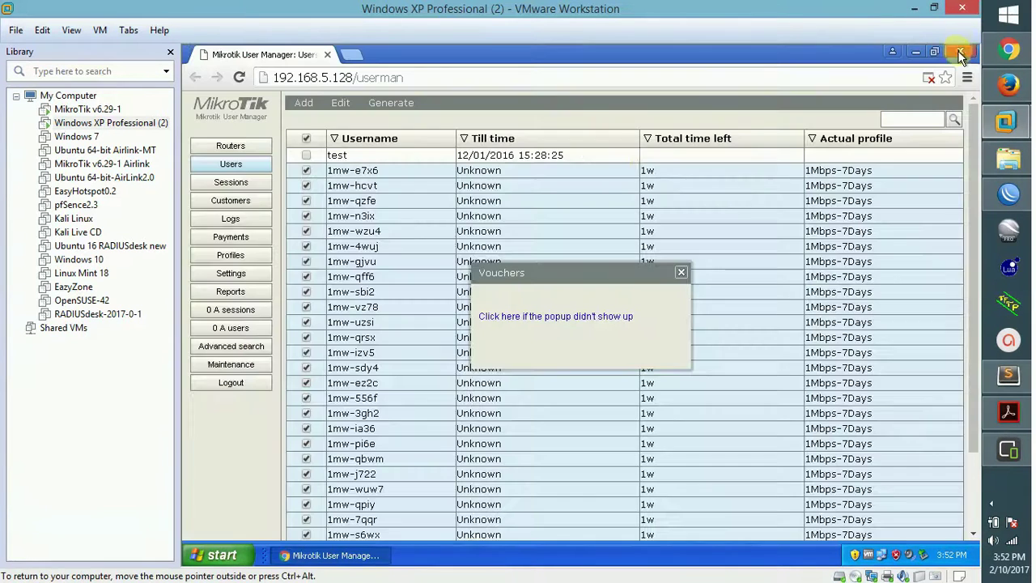
{"action": "left_click", "coordinate": [681, 272]}
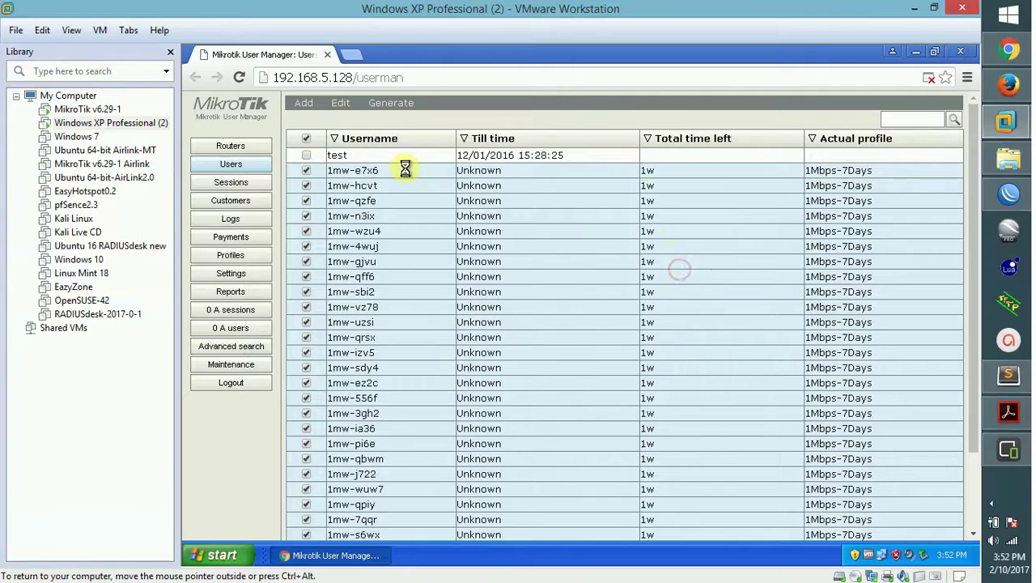
{"action": "left_click", "coordinate": [377, 107]}
{"action": "left_click", "coordinate": [380, 123]}
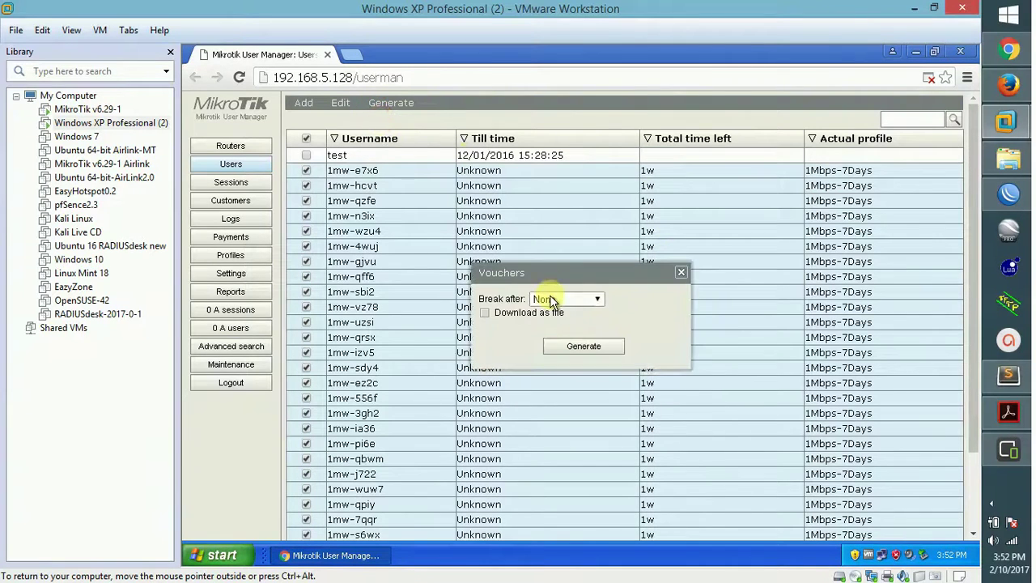
{"action": "left_click", "coordinate": [569, 347]}
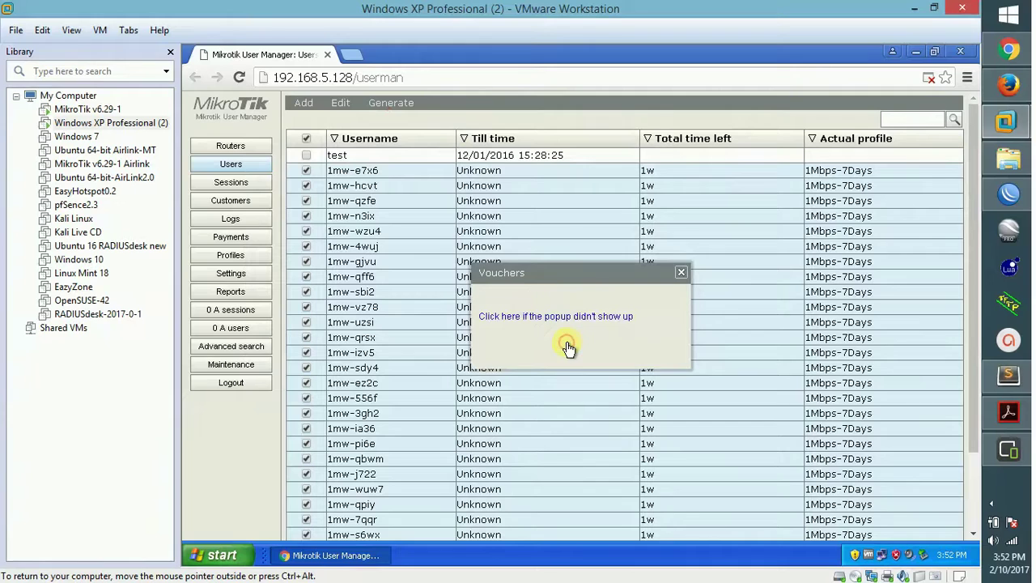
{"action": "left_click", "coordinate": [517, 319]}
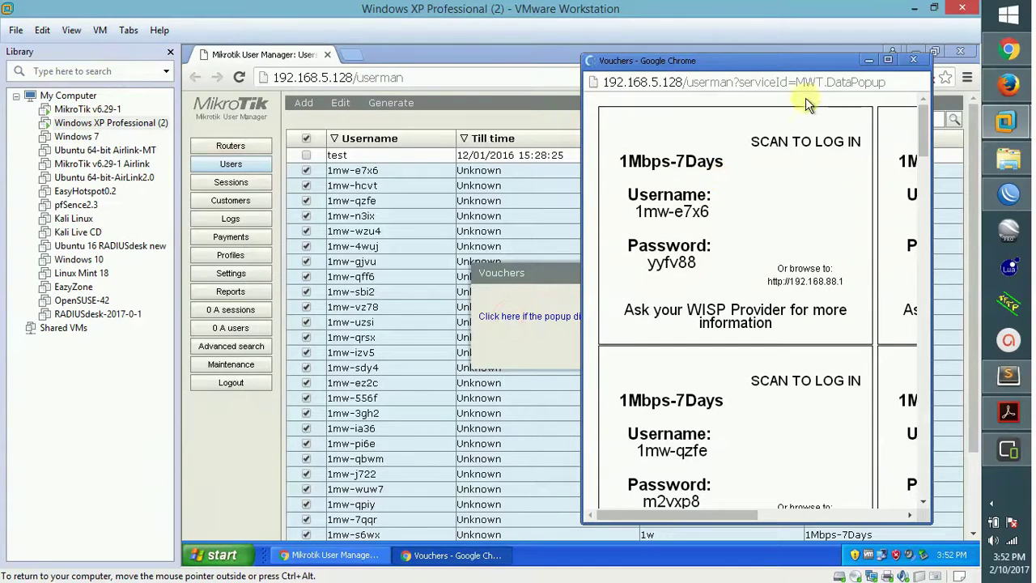
{"action": "left_click", "coordinate": [888, 62]}
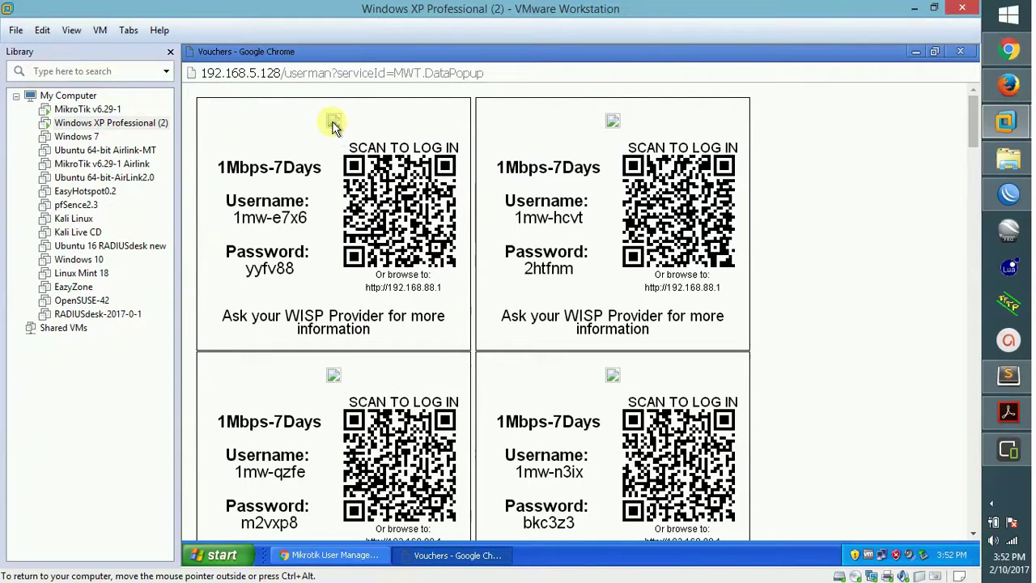
Inspect the first voucher's logo image in Developer Tools, examine the console error, and close the inspection and Vouchers windows.
{"action": "right_click", "coordinate": [334, 125]}
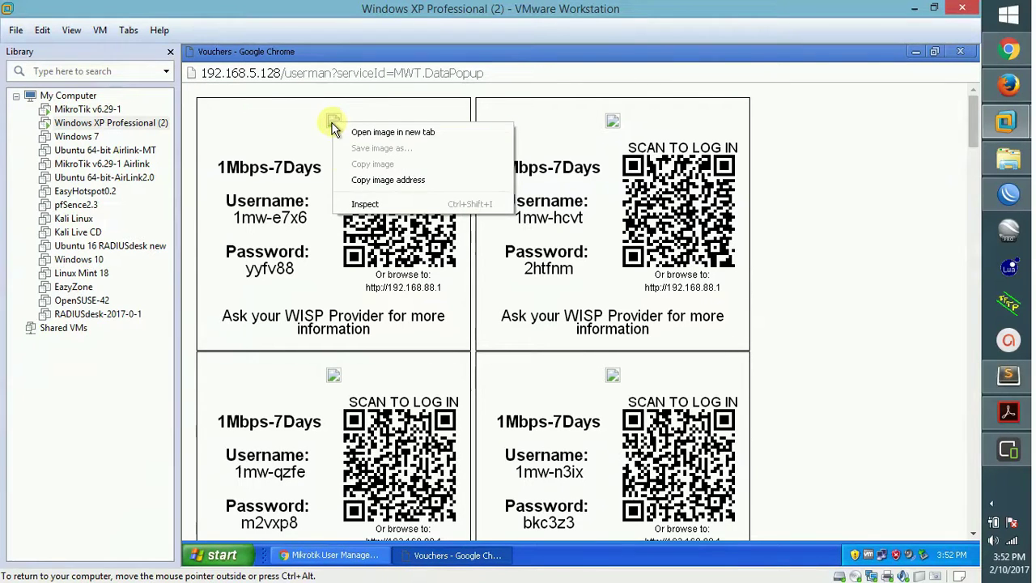
{"action": "left_click", "coordinate": [360, 204]}
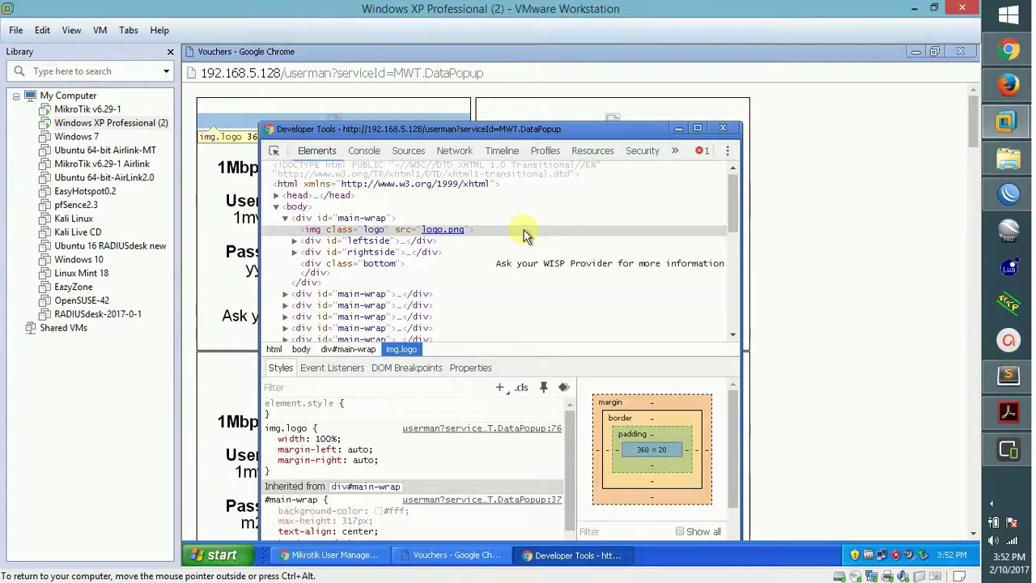
{"action": "left_click", "coordinate": [699, 129]}
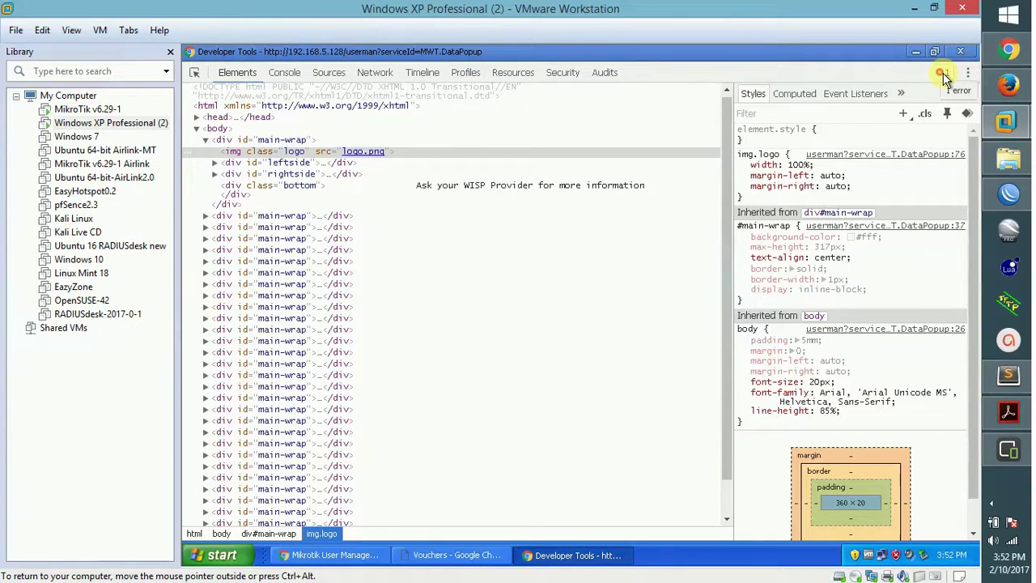
{"action": "left_click", "coordinate": [943, 74]}
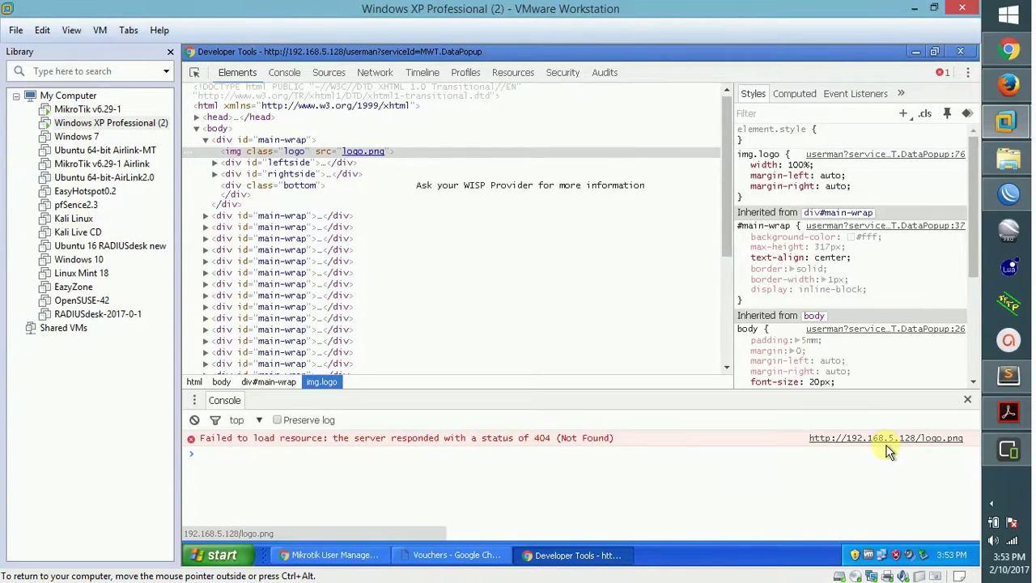
{"action": "key", "text": "alt+F4"}
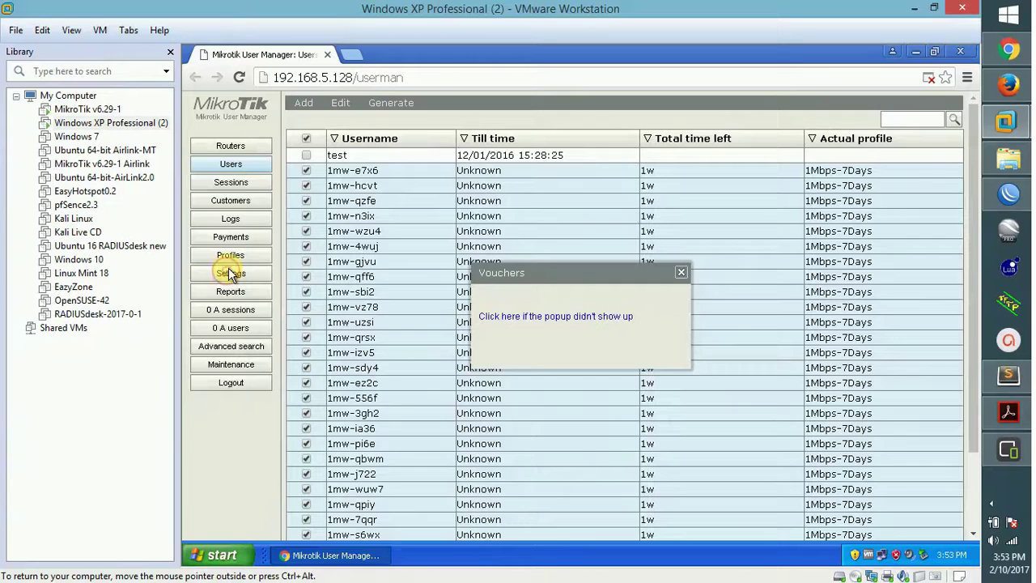
{"action": "left_click", "coordinate": [683, 273]}
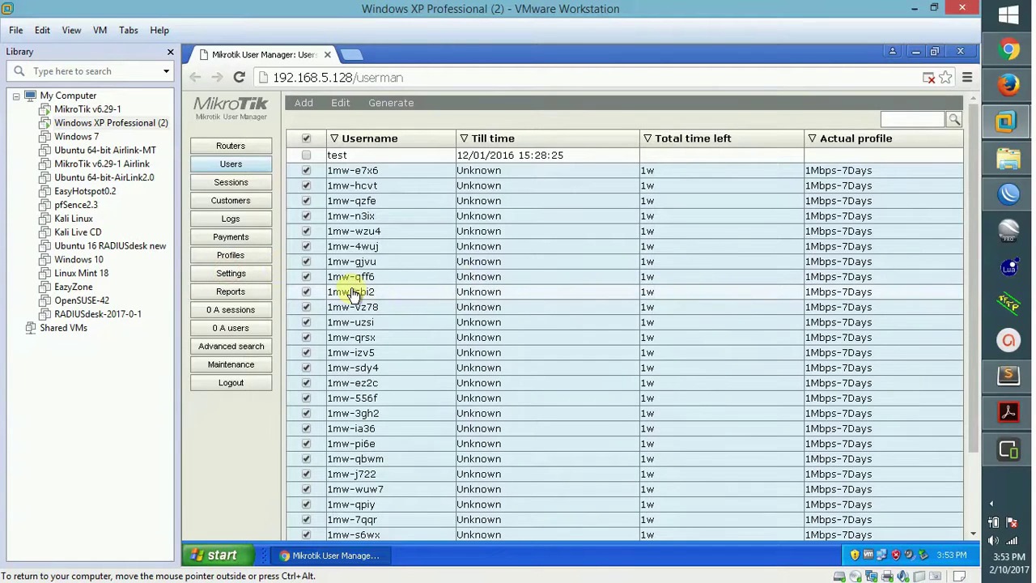
Open the Vouchers template in Settings and copy the address 192.168.88.1 from the jquery.min.js script source in its header.
{"action": "left_click", "coordinate": [257, 272]}
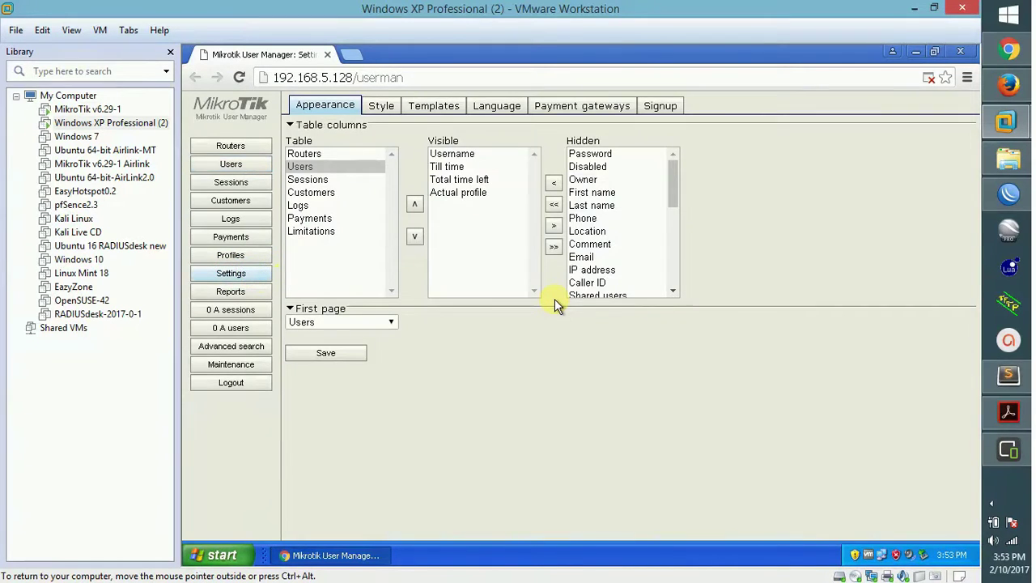
{"action": "left_click", "coordinate": [433, 113]}
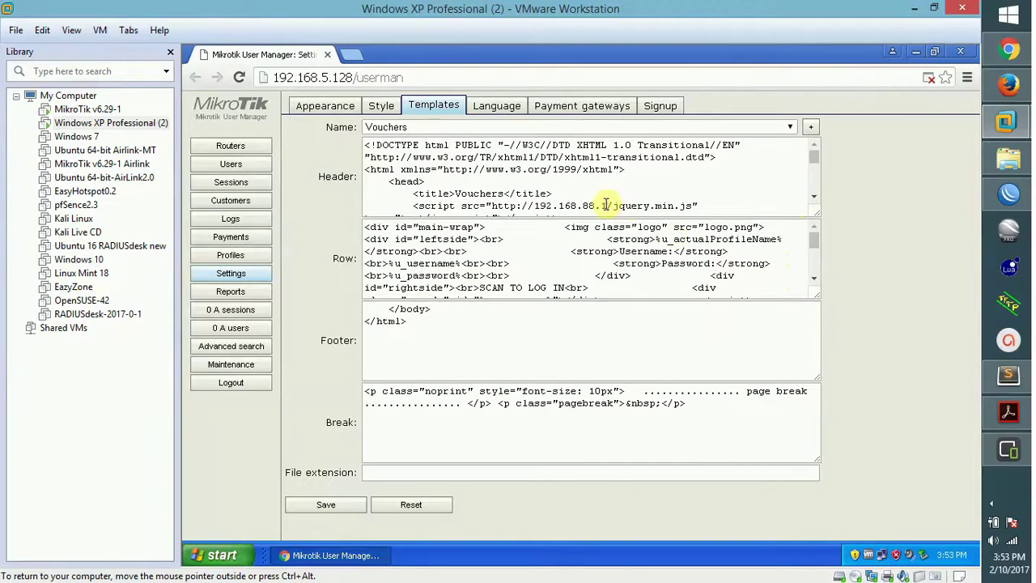
{"action": "left_click_drag", "start_coordinate": [606, 205], "coordinate": [543, 205]}
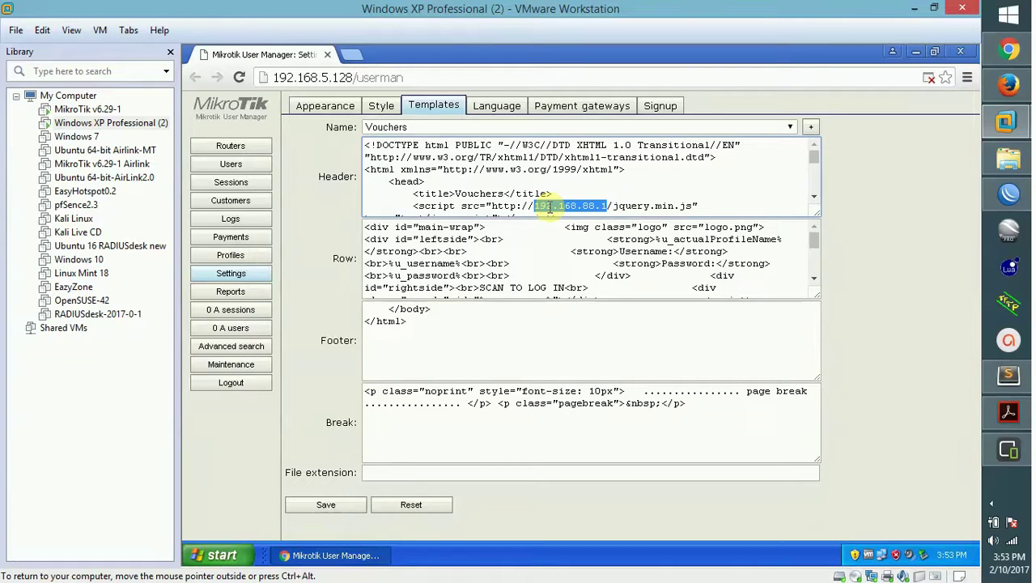
{"action": "right_click", "coordinate": [550, 208]}
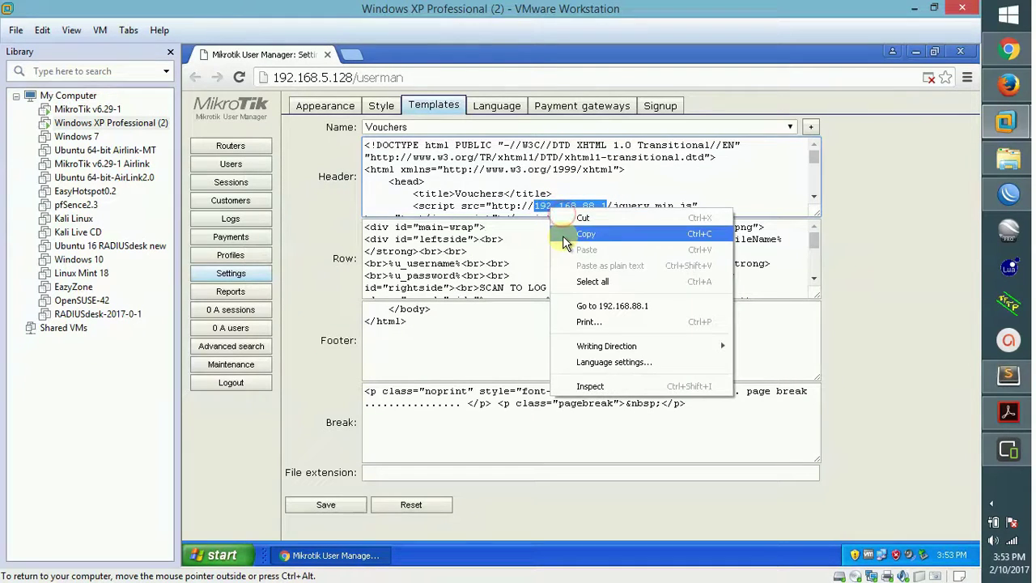
{"action": "left_click", "coordinate": [567, 235]}
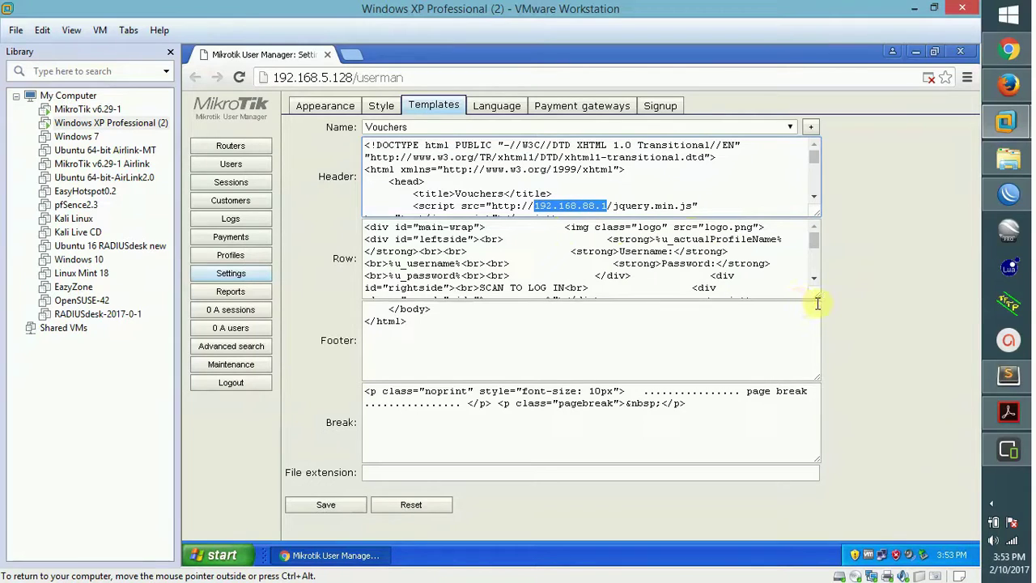
{"action": "left_click_drag", "start_coordinate": [818, 296], "coordinate": [872, 410]}
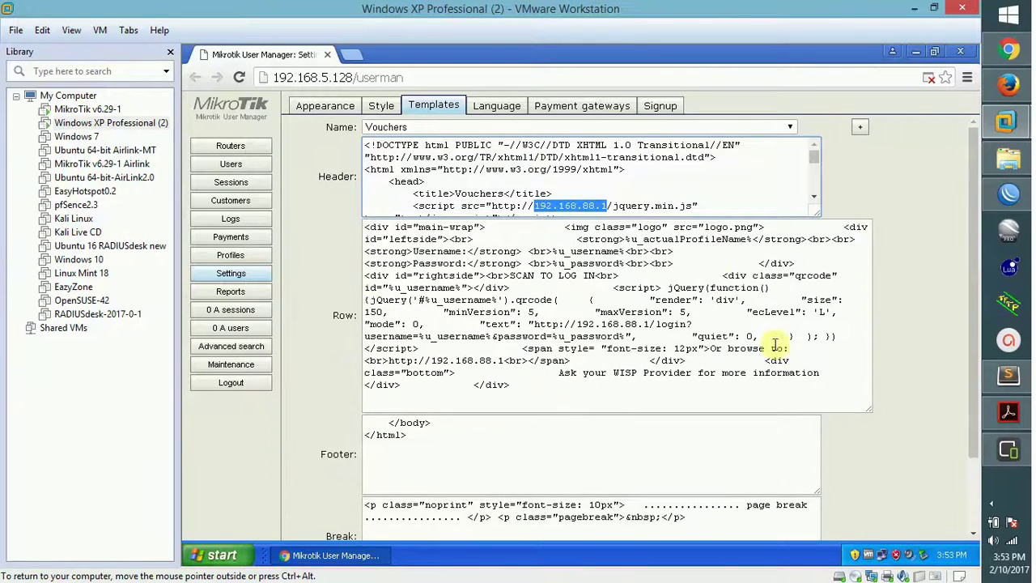
{"action": "left_click", "coordinate": [704, 228]}
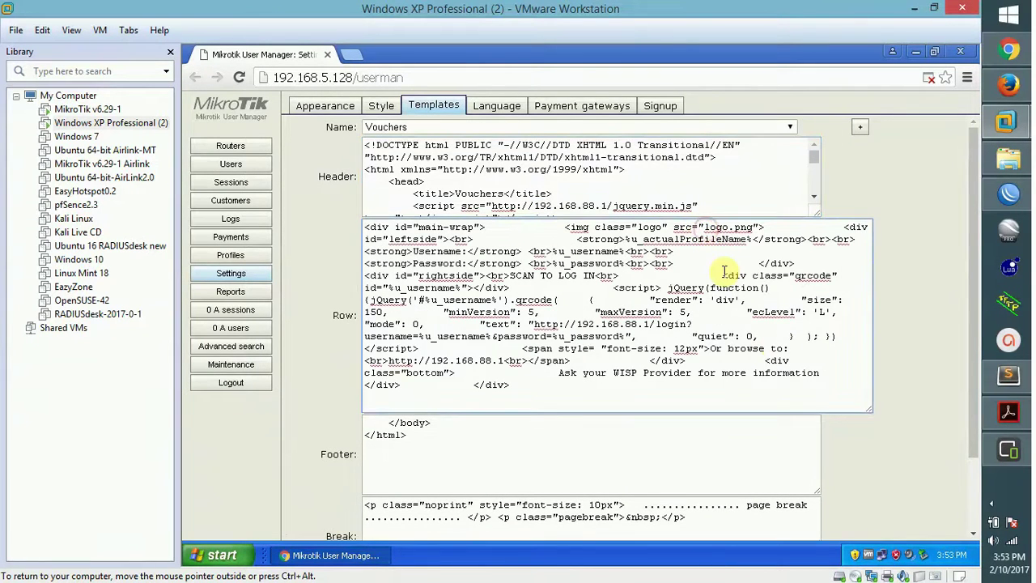
{"action": "type", "text": "http"}
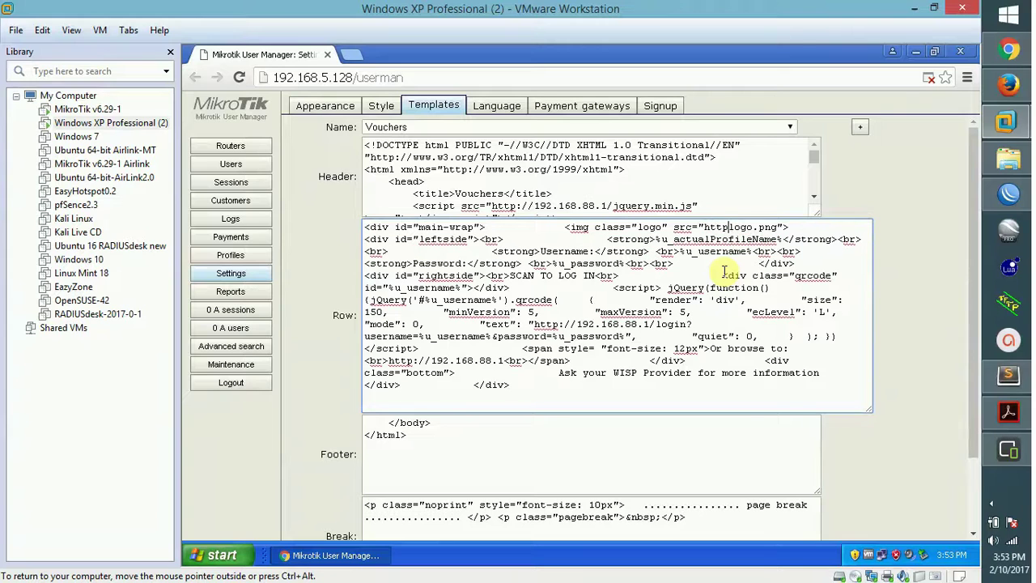
{"action": "type", "text": "://"}
{"action": "type", "text": "192.168.88.1"}
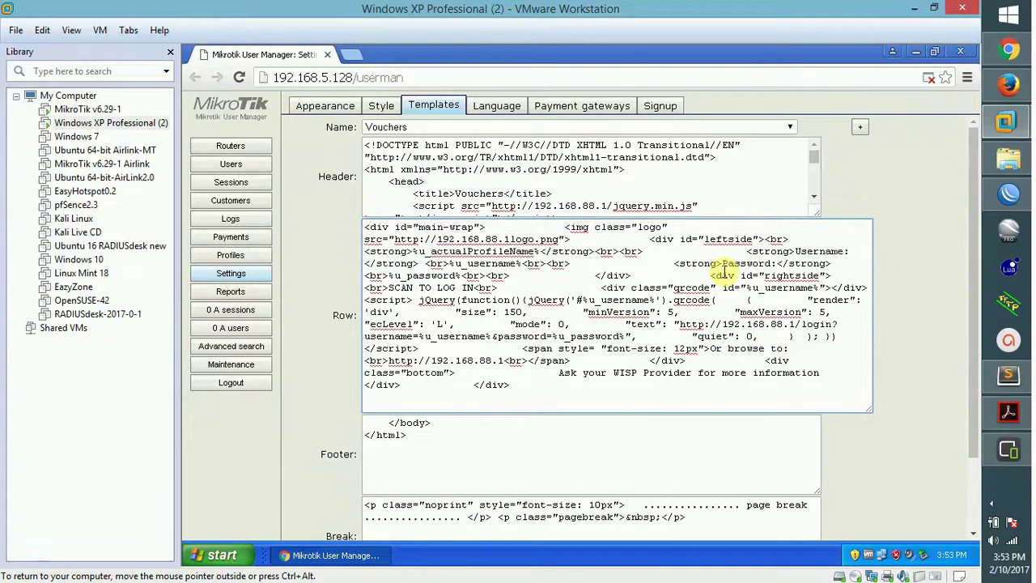
{"action": "type", "text": "/"}
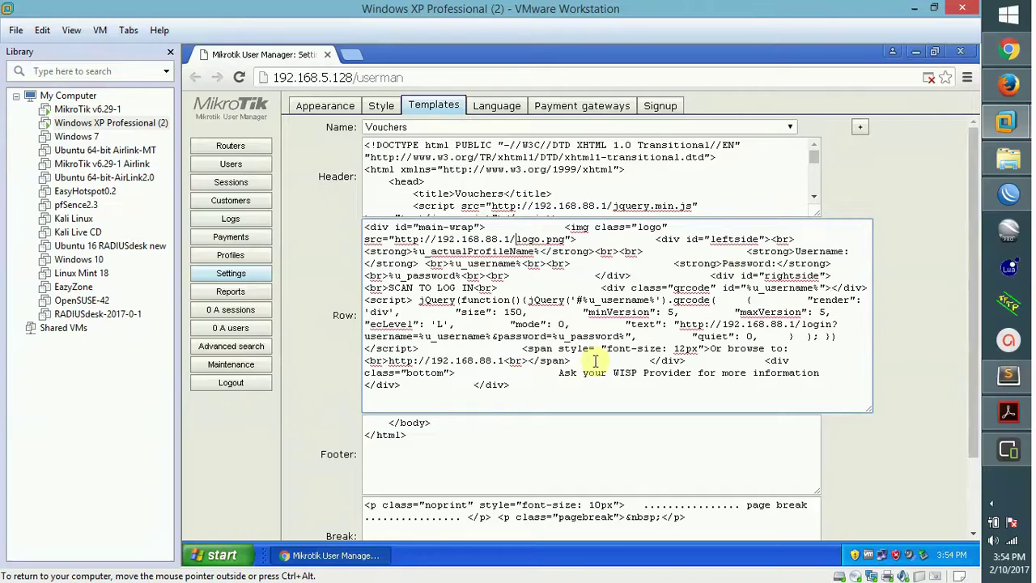
{"action": "scroll", "coordinate": [968, 324], "scroll_direction": "down", "scroll_amount": 1}
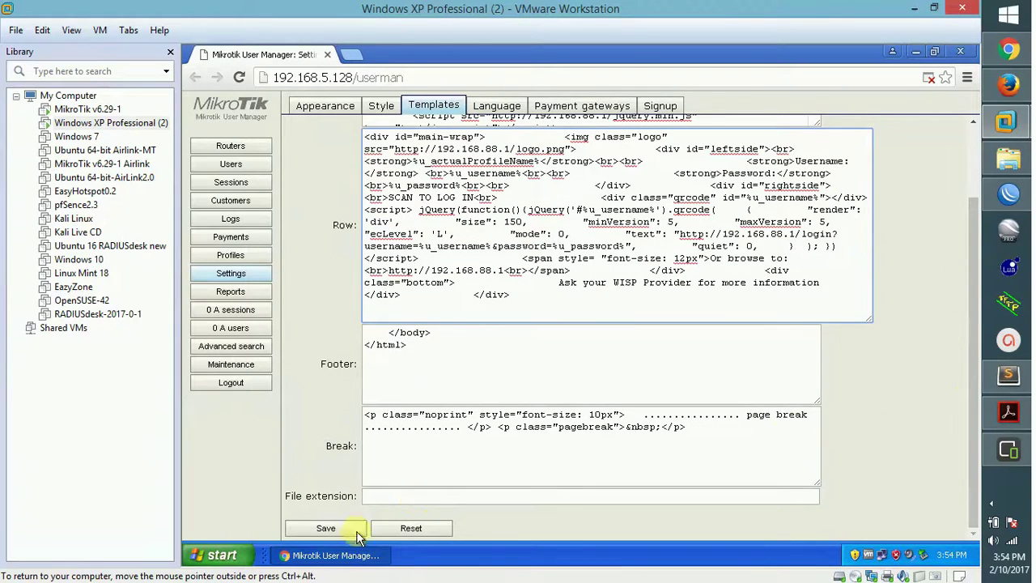
{"action": "left_click", "coordinate": [326, 528]}
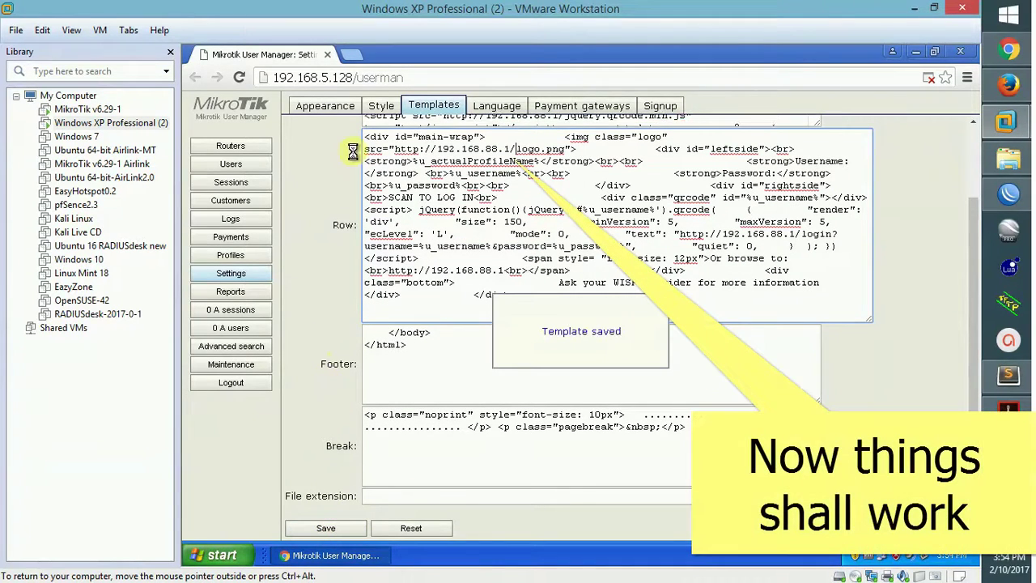
Generate the selected users' vouchers with no page break, view them in the maximized popup, and close the popup and dialog.
{"action": "left_click", "coordinate": [249, 164]}
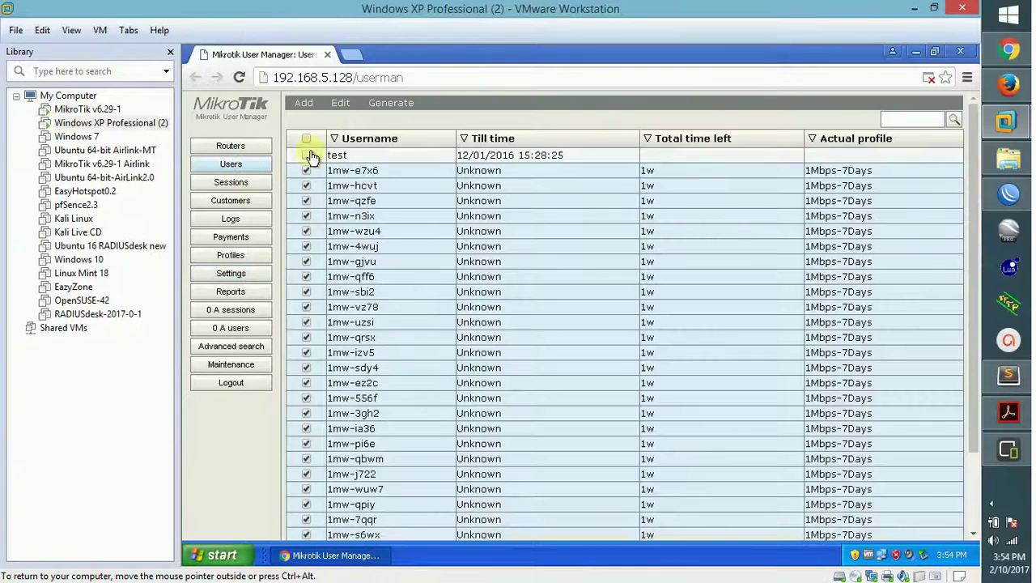
{"action": "left_click", "coordinate": [381, 104]}
{"action": "left_click", "coordinate": [395, 121]}
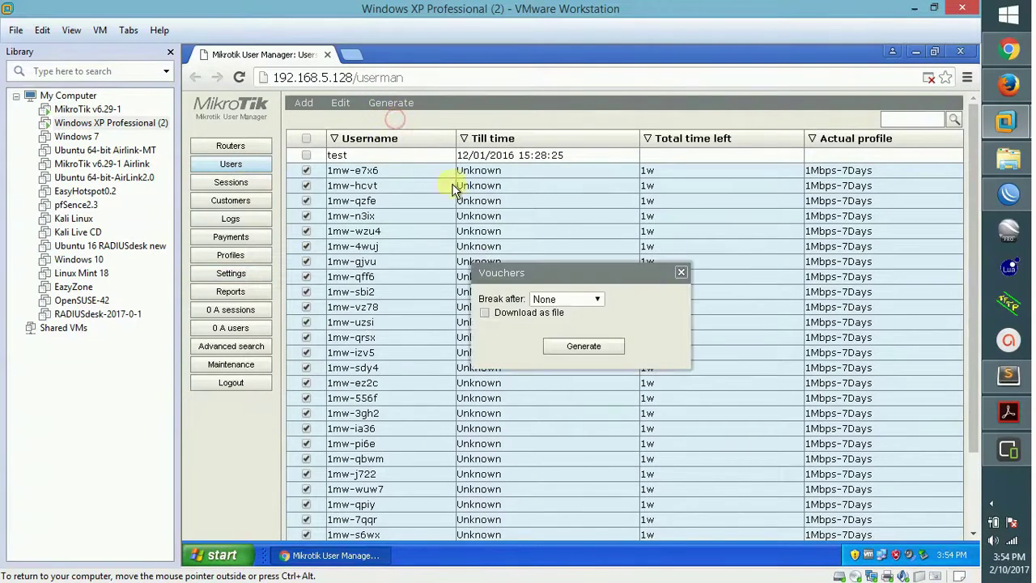
{"action": "left_click", "coordinate": [570, 348]}
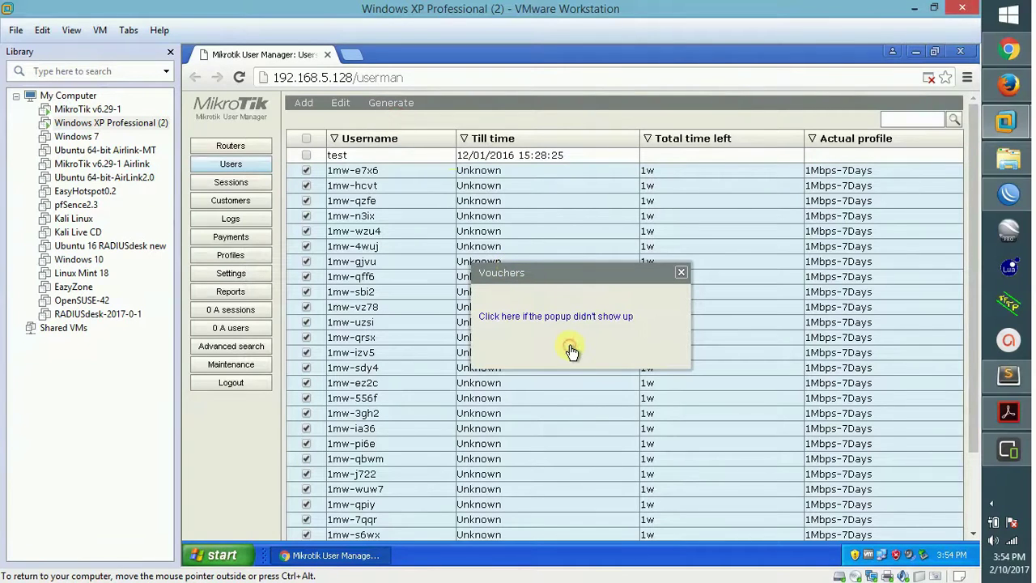
{"action": "left_click", "coordinate": [513, 316]}
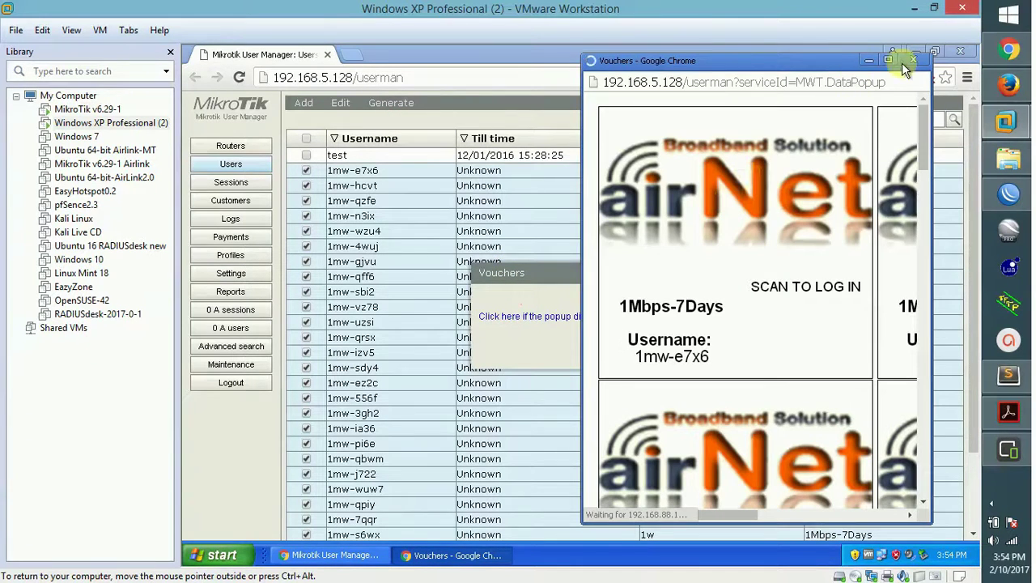
{"action": "left_click", "coordinate": [890, 61]}
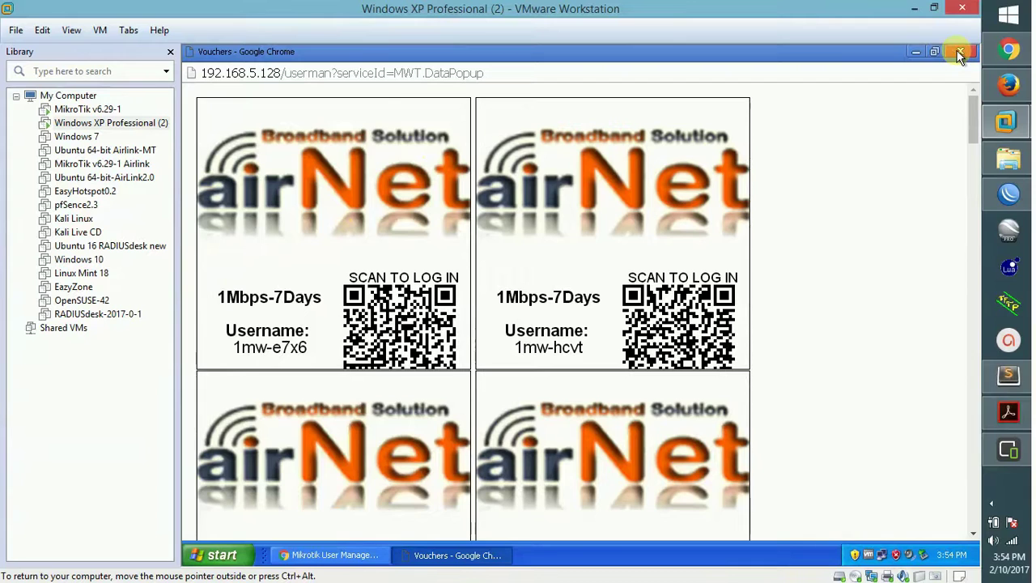
{"action": "left_click", "coordinate": [960, 54]}
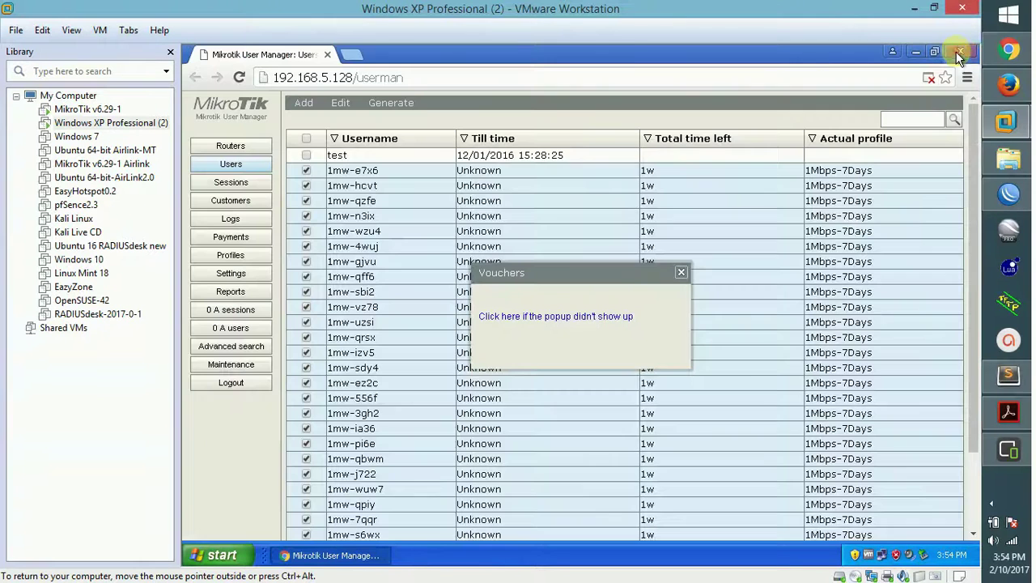
{"action": "left_click", "coordinate": [681, 273]}
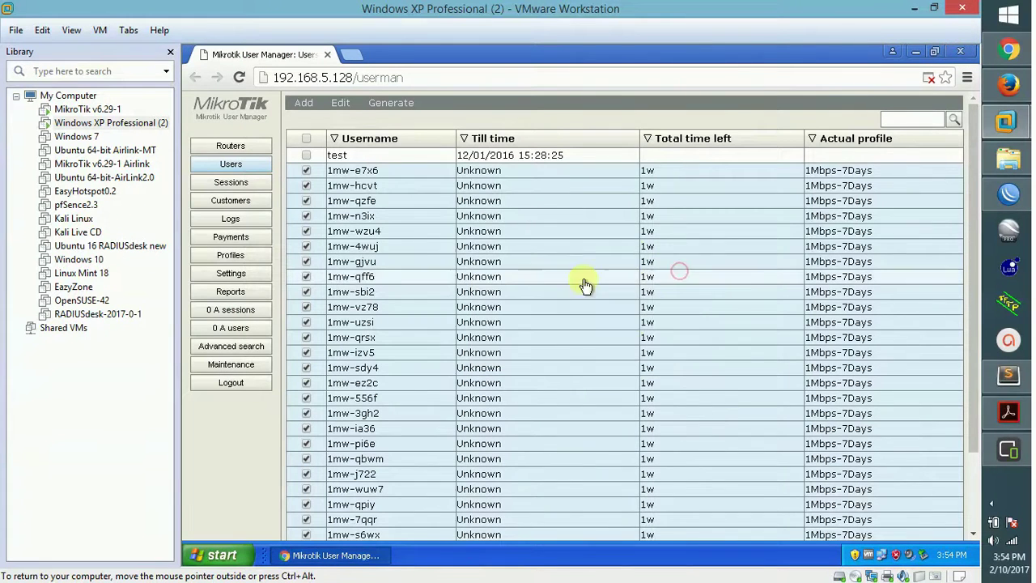
Add width=50% and height=50% to the logo image tag in the Vouchers template's Row code and save the template.
{"action": "left_click", "coordinate": [230, 275]}
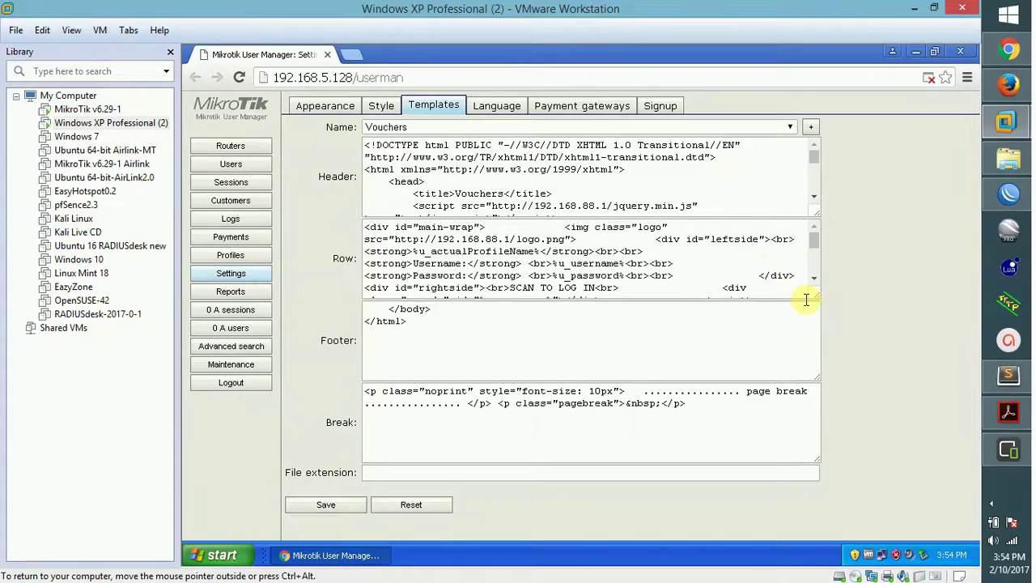
{"action": "left_click_drag", "start_coordinate": [820, 297], "coordinate": [953, 433]}
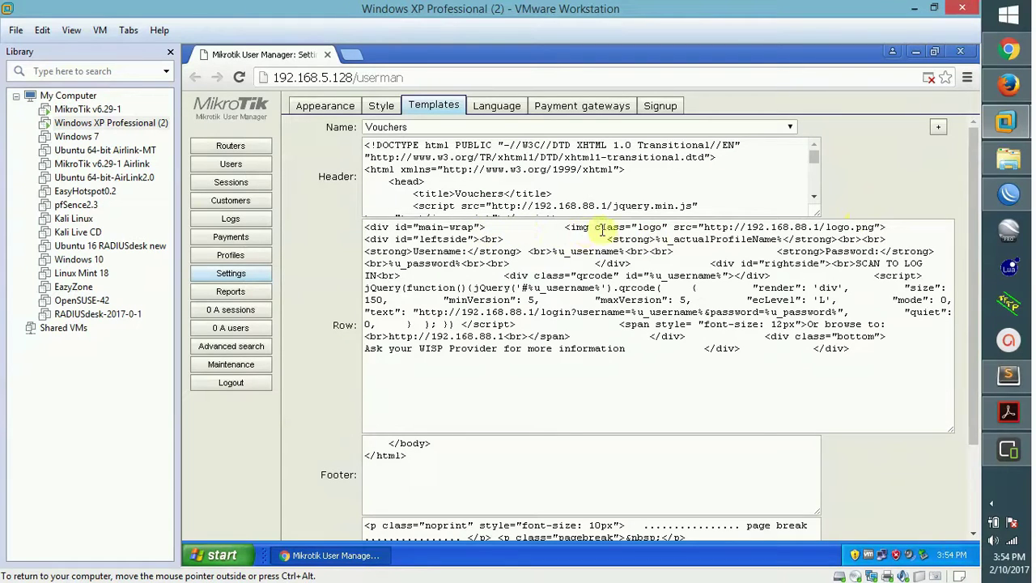
{"action": "left_click", "coordinate": [884, 229]}
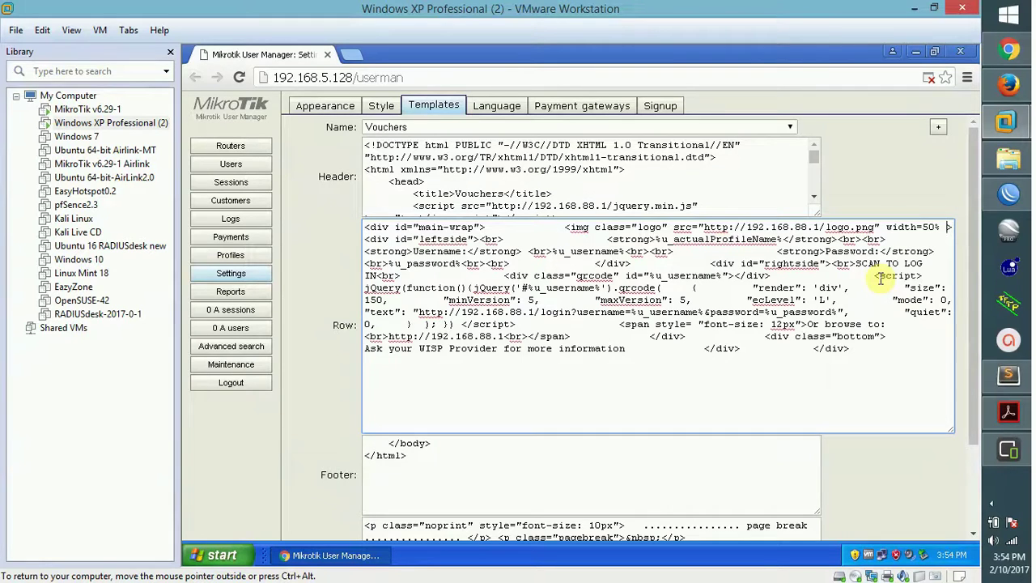
{"action": "type", "text": "height"}
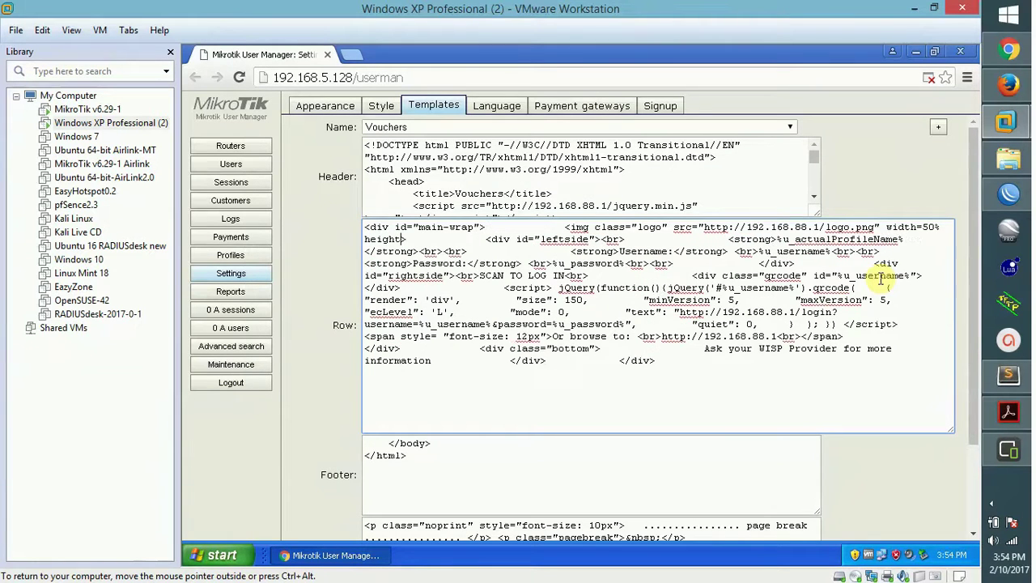
{"action": "type", "text": "="}
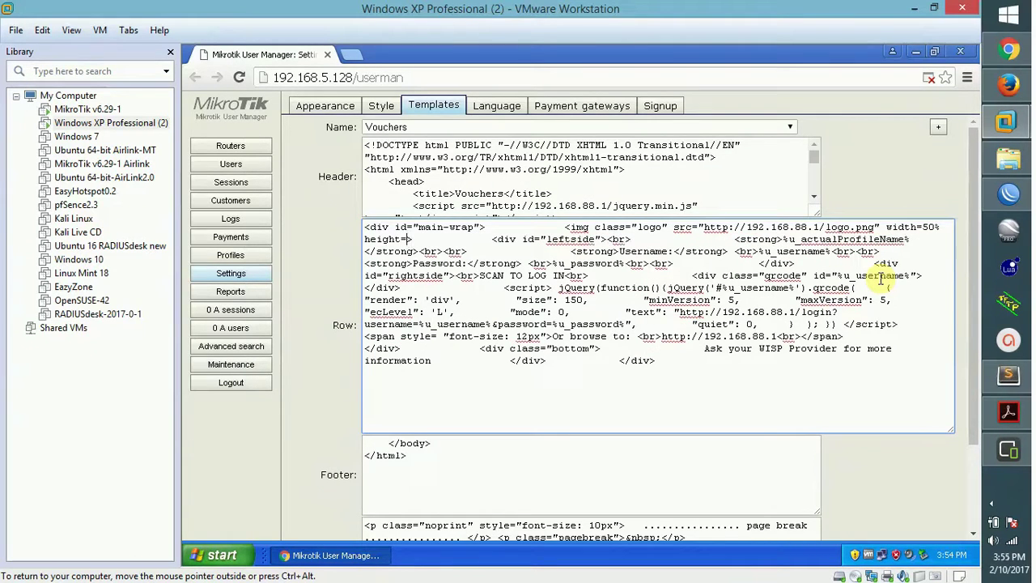
{"action": "type", "text": "50"}
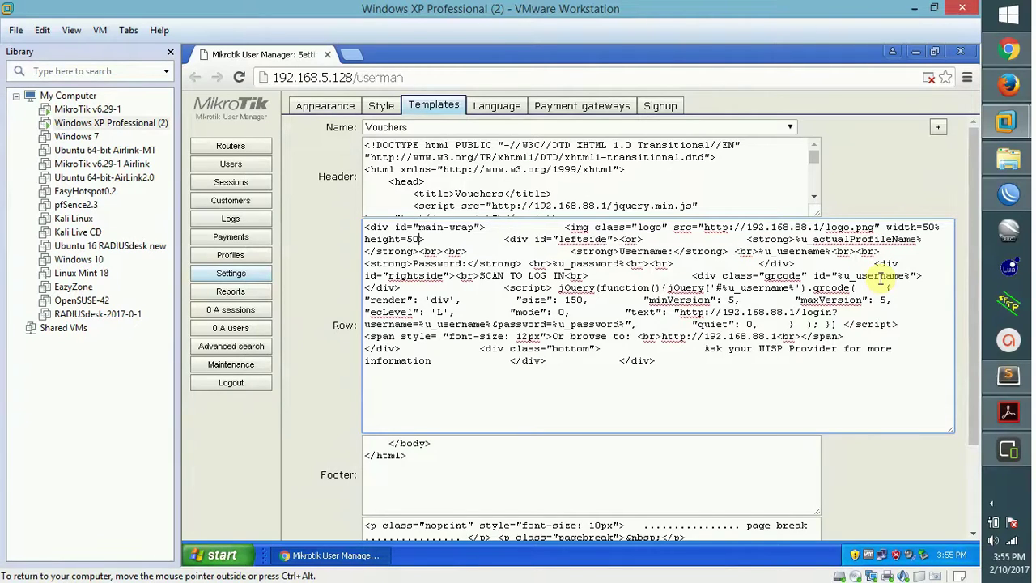
{"action": "type", "text": "%"}
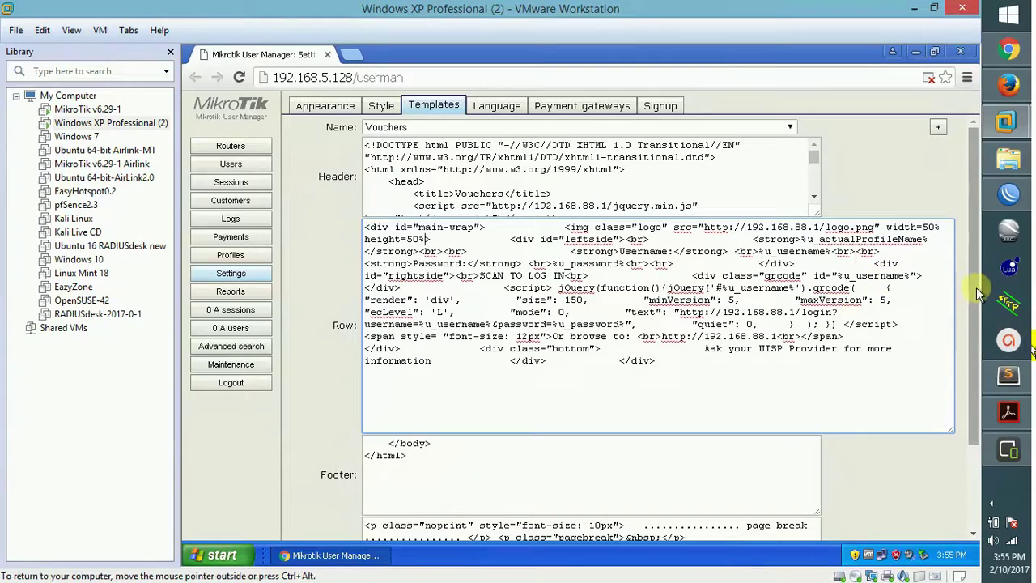
{"action": "left_click_drag", "start_coordinate": [975, 287], "coordinate": [974, 415]}
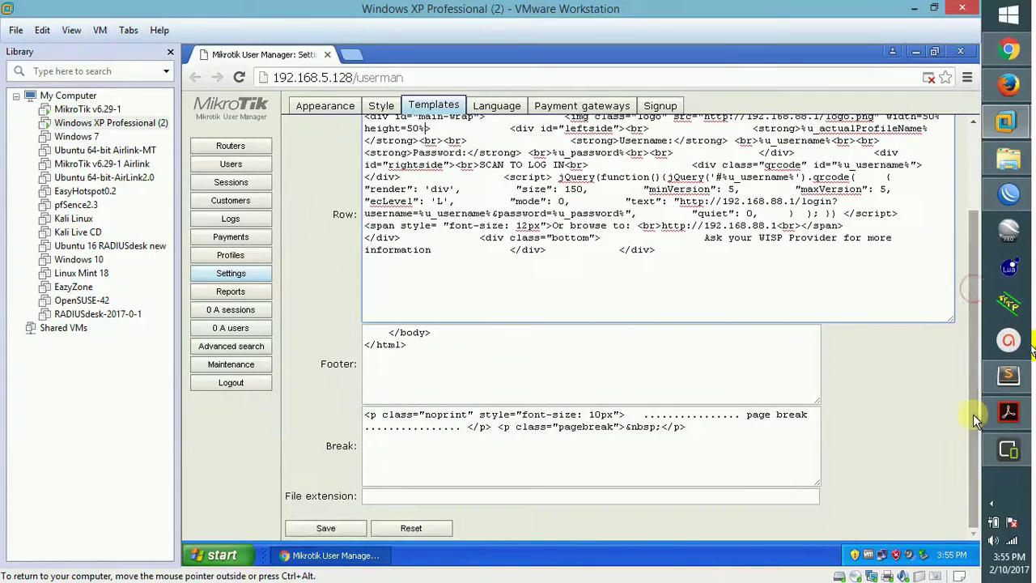
{"action": "left_click", "coordinate": [331, 528]}
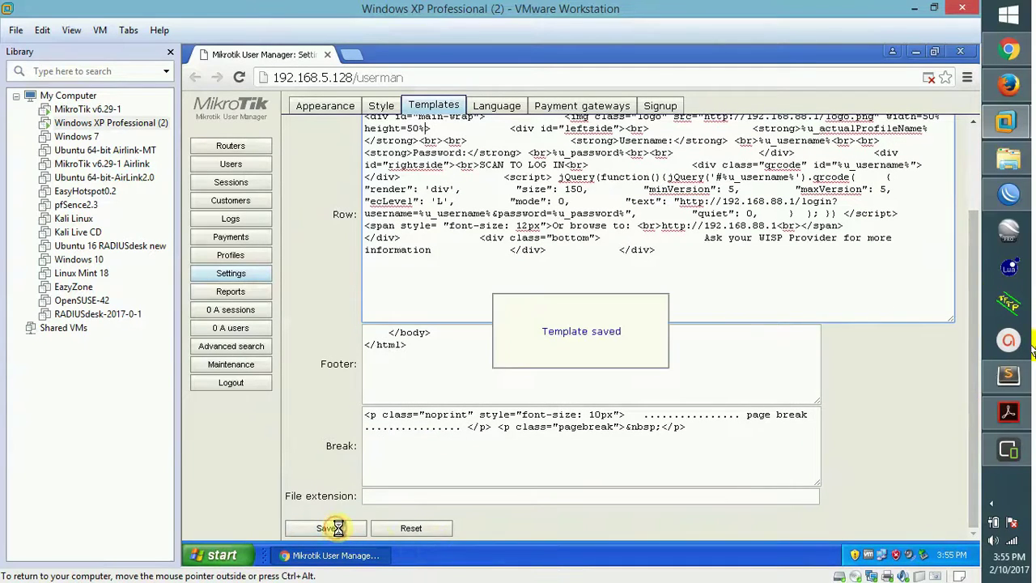
Regenerate the selected users' vouchers with no page break to check the logo size, and close the maximized popup and dialog.
{"action": "left_click", "coordinate": [230, 164]}
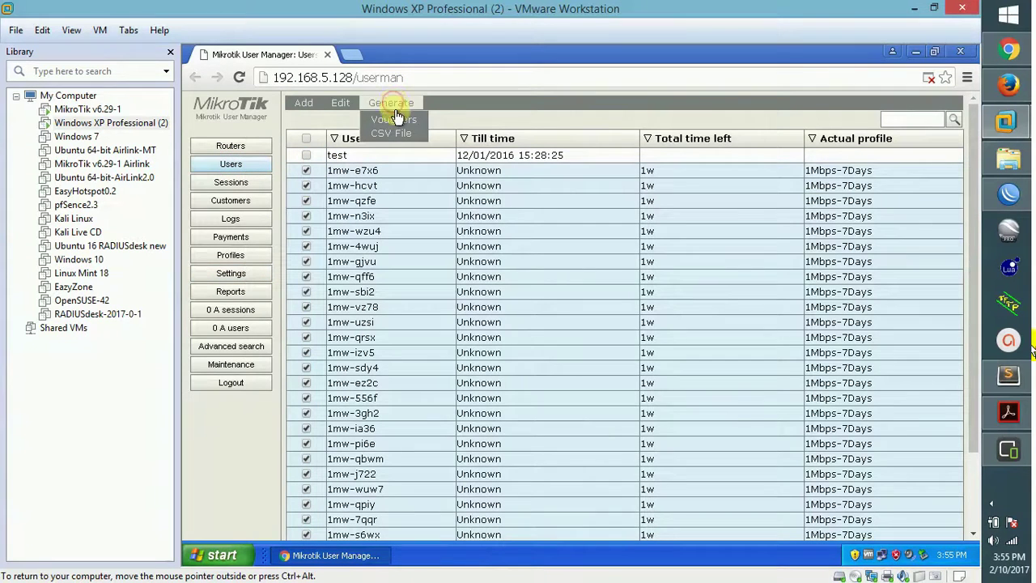
{"action": "left_click", "coordinate": [393, 119]}
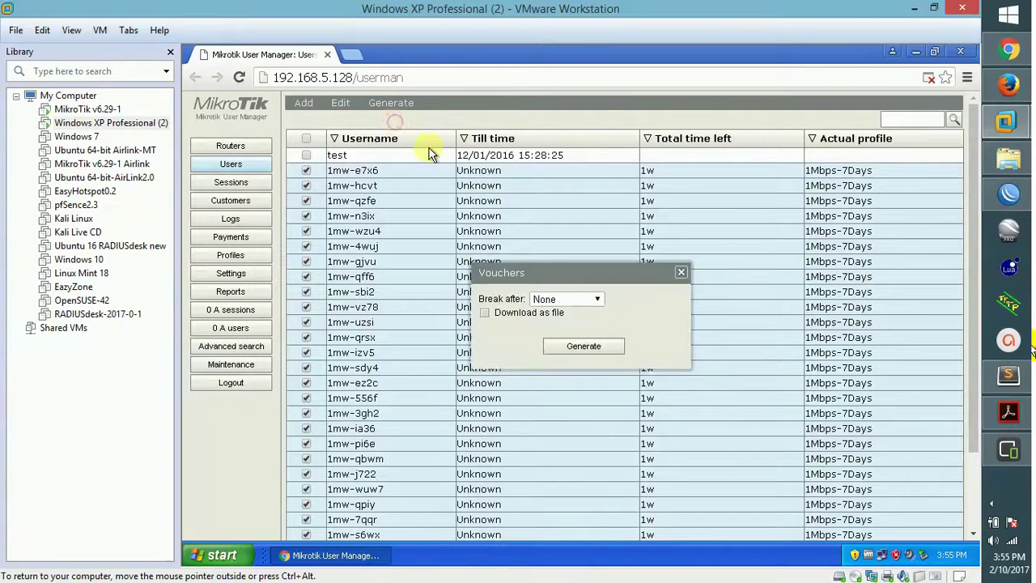
{"action": "left_click", "coordinate": [570, 350]}
{"action": "left_click", "coordinate": [509, 320]}
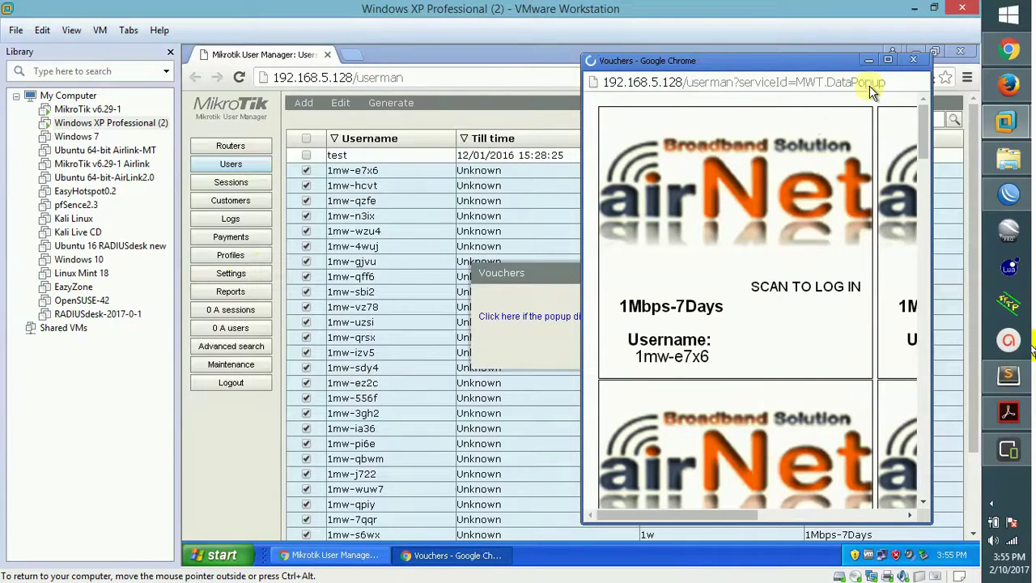
{"action": "left_click", "coordinate": [888, 60]}
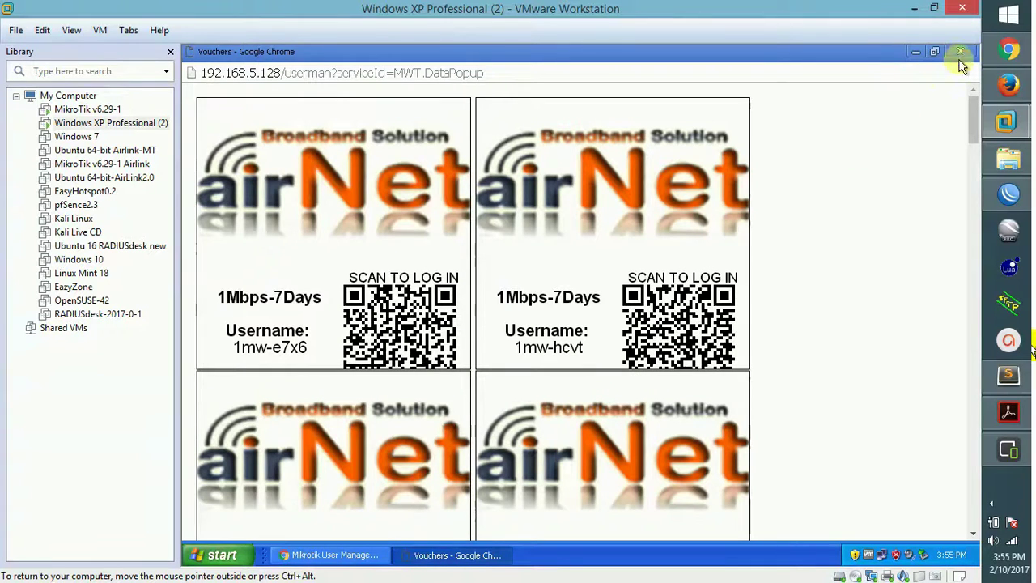
{"action": "left_click", "coordinate": [963, 52]}
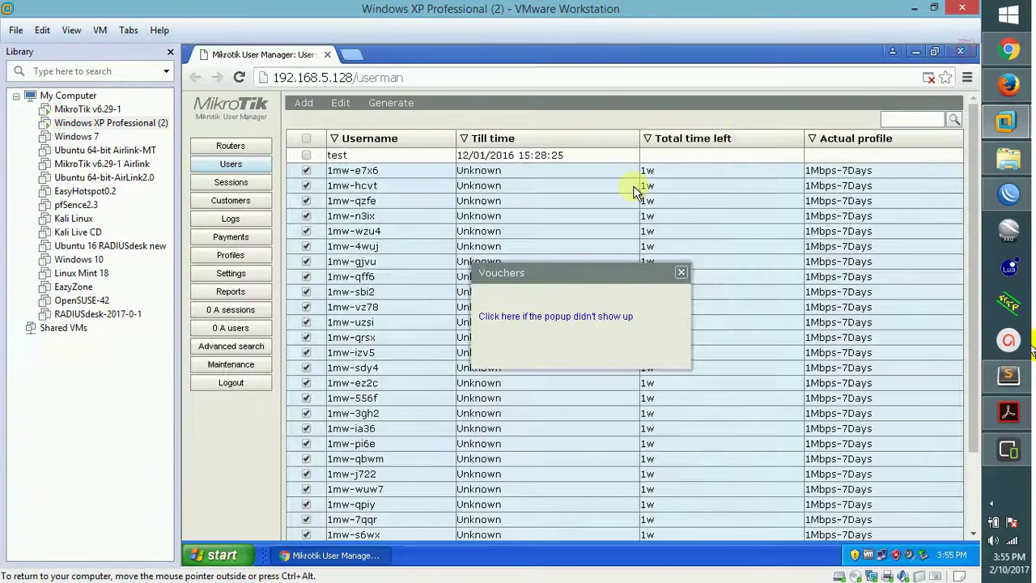
{"action": "left_click", "coordinate": [680, 274]}
Set the logo image's height to 25% in the Vouchers template's Row code and save the template.
{"action": "left_click", "coordinate": [235, 275]}
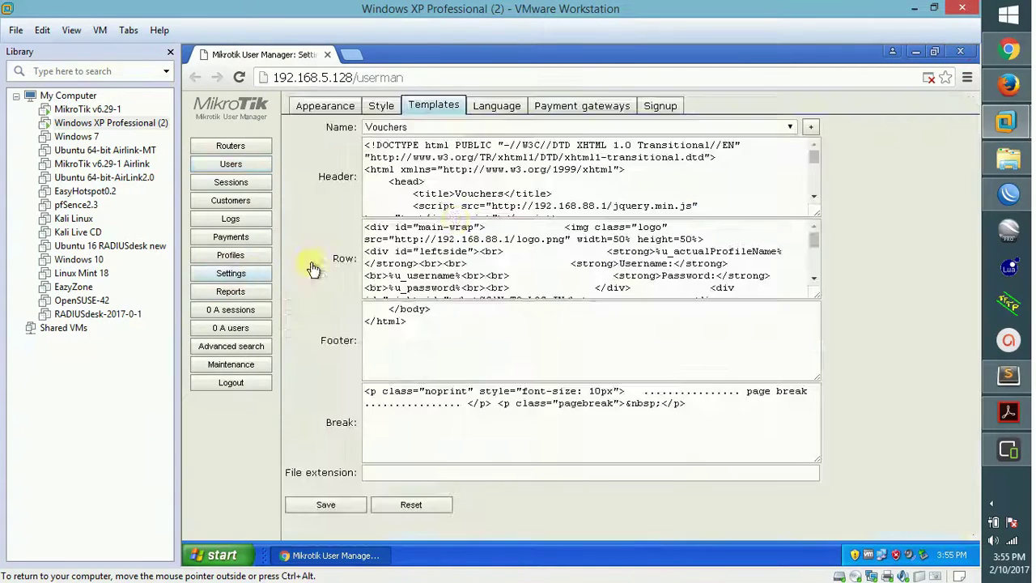
{"action": "double_click", "coordinate": [687, 239]}
{"action": "type", "text": "25"}
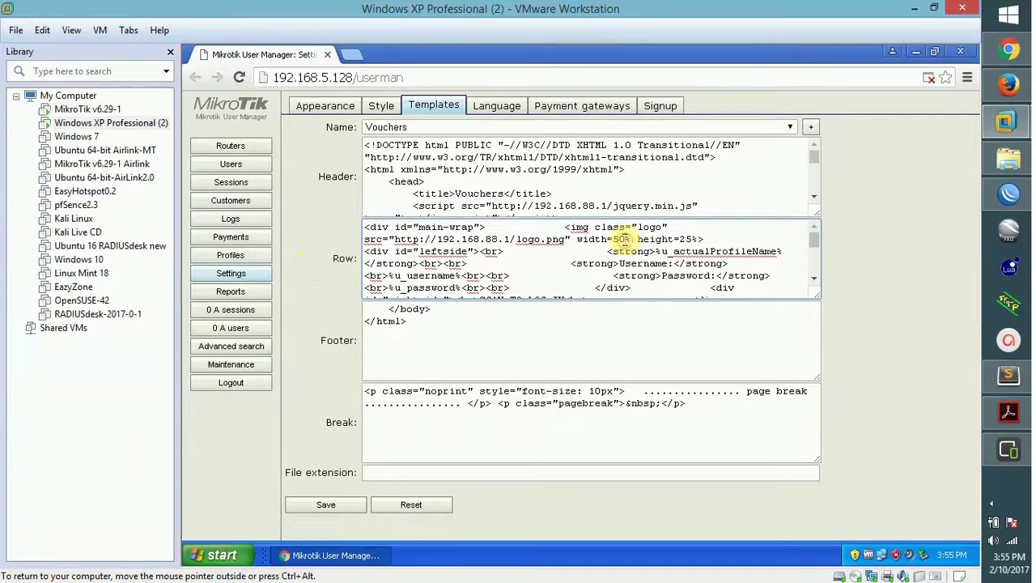
{"action": "left_click", "coordinate": [325, 505]}
Generate the selected users' vouchers again, check the logo in the maximized popup, and close the popup and Vouchers dialog.
{"action": "left_click", "coordinate": [231, 163]}
{"action": "left_click", "coordinate": [391, 103]}
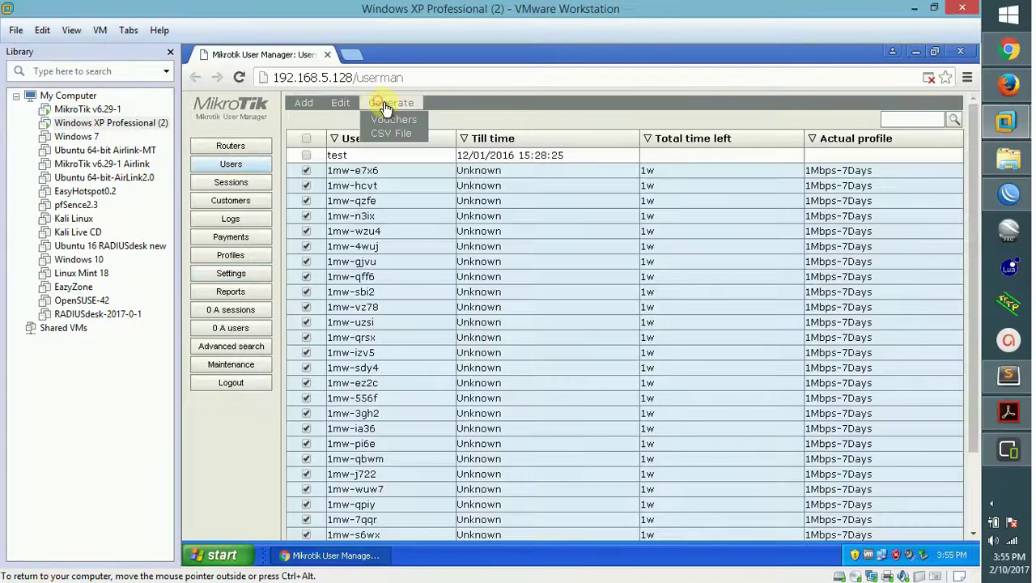
{"action": "left_click", "coordinate": [392, 122]}
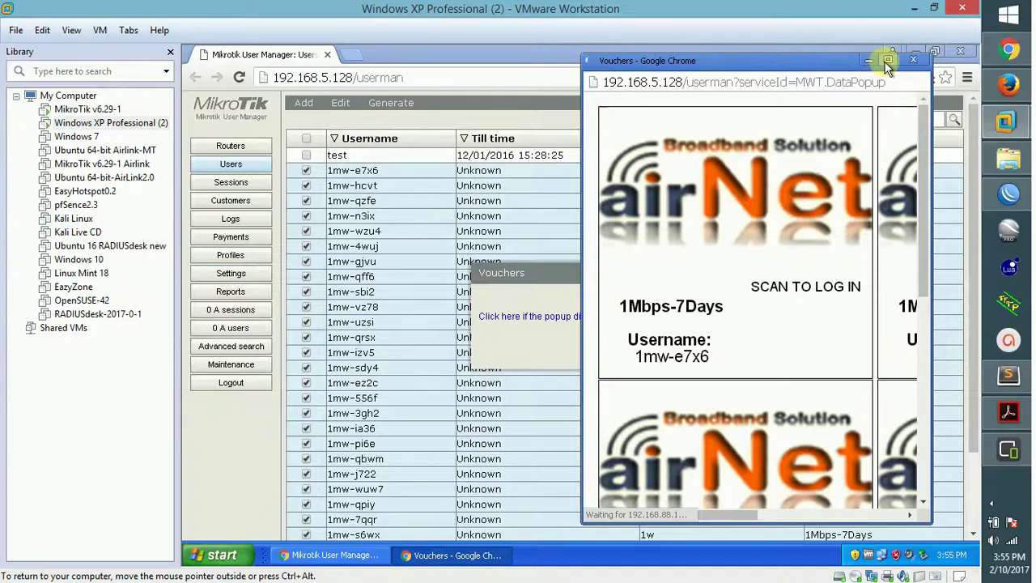
{"action": "left_click", "coordinate": [888, 63]}
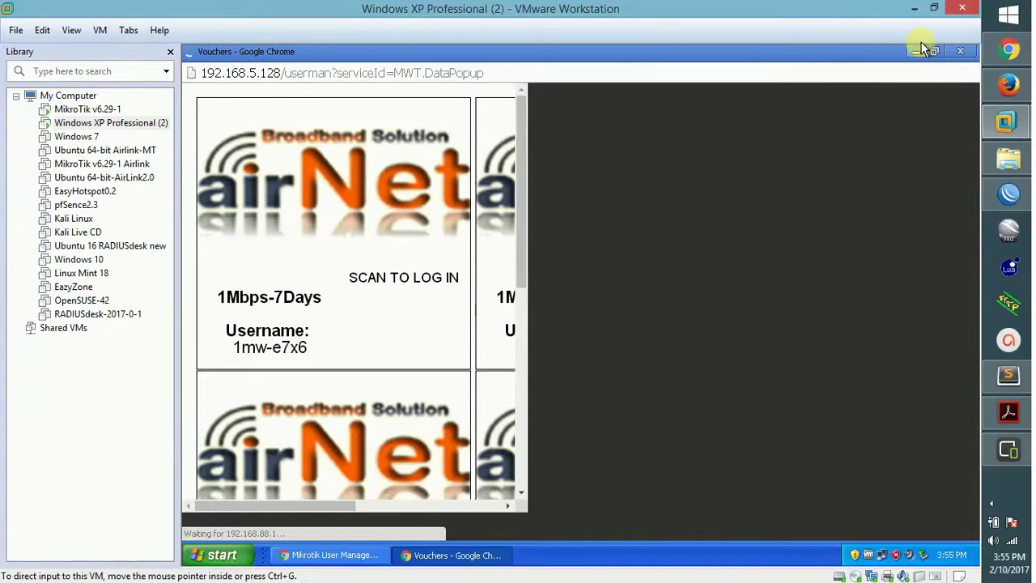
{"action": "left_click", "coordinate": [960, 51]}
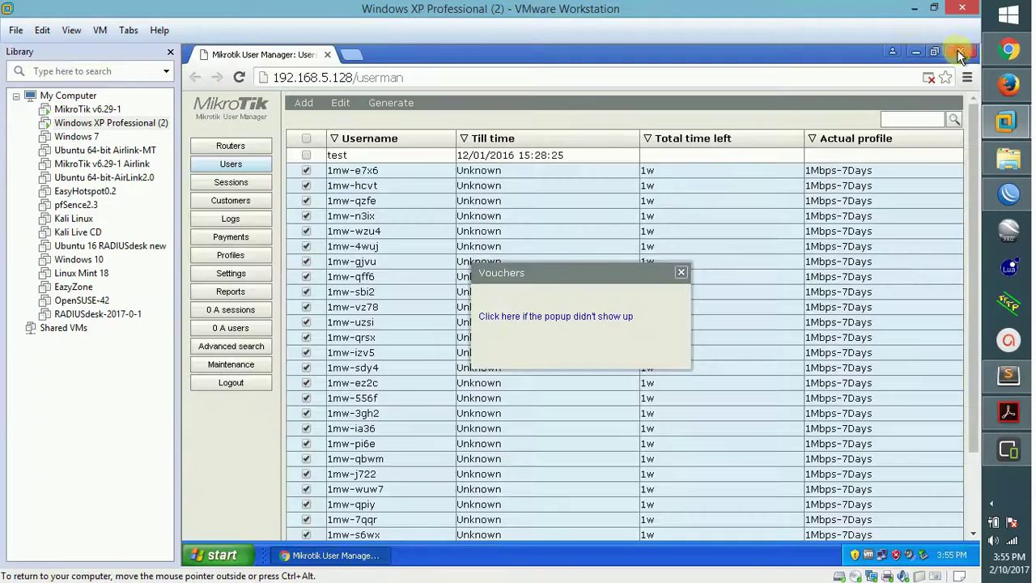
{"action": "left_click", "coordinate": [681, 273]}
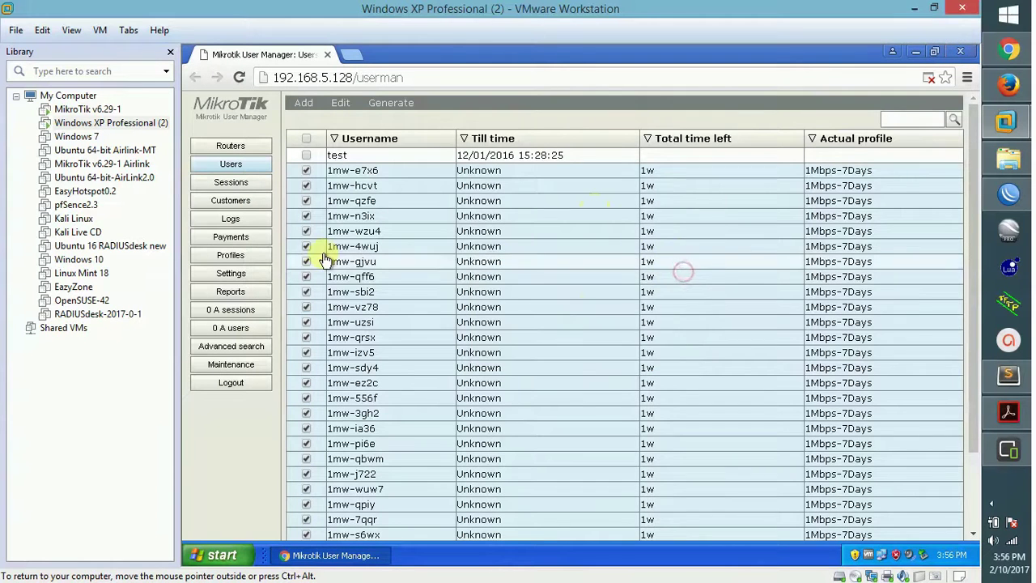
Set the logo image's width to "150" and height to "100" in the Vouchers template's Row code and save the template.
{"action": "left_click", "coordinate": [231, 273]}
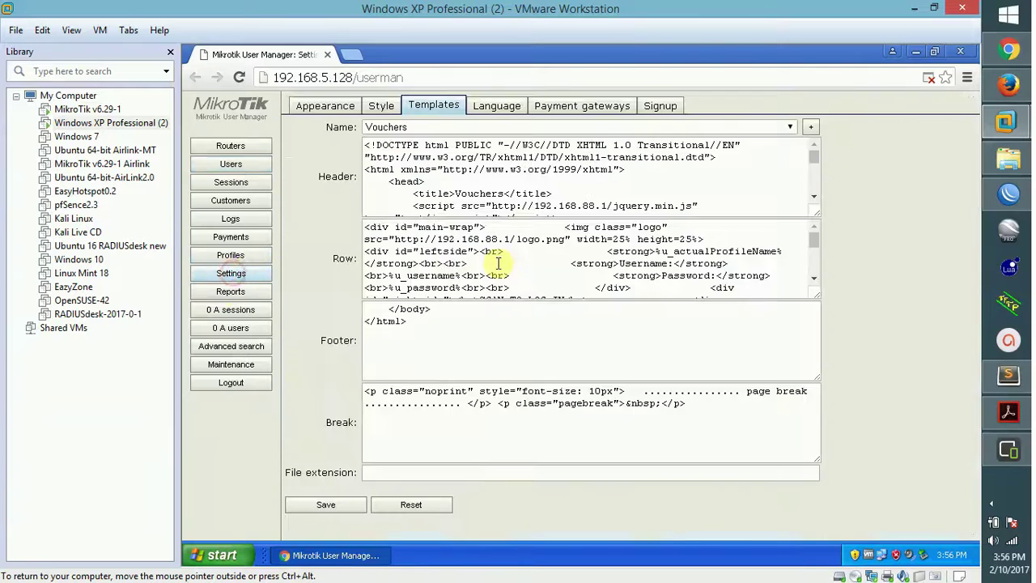
{"action": "left_click", "coordinate": [684, 241]}
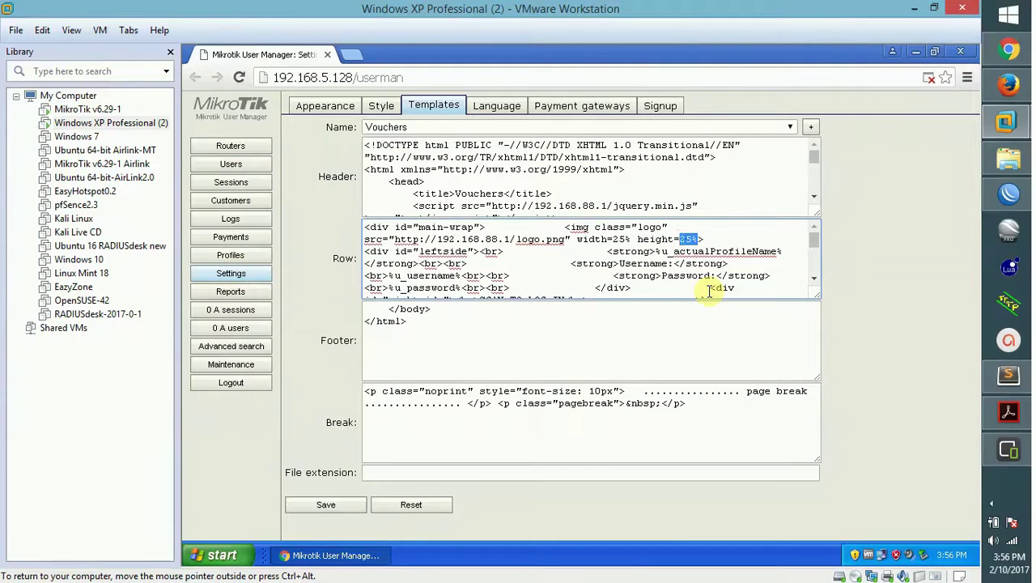
{"action": "type", "text": "100"}
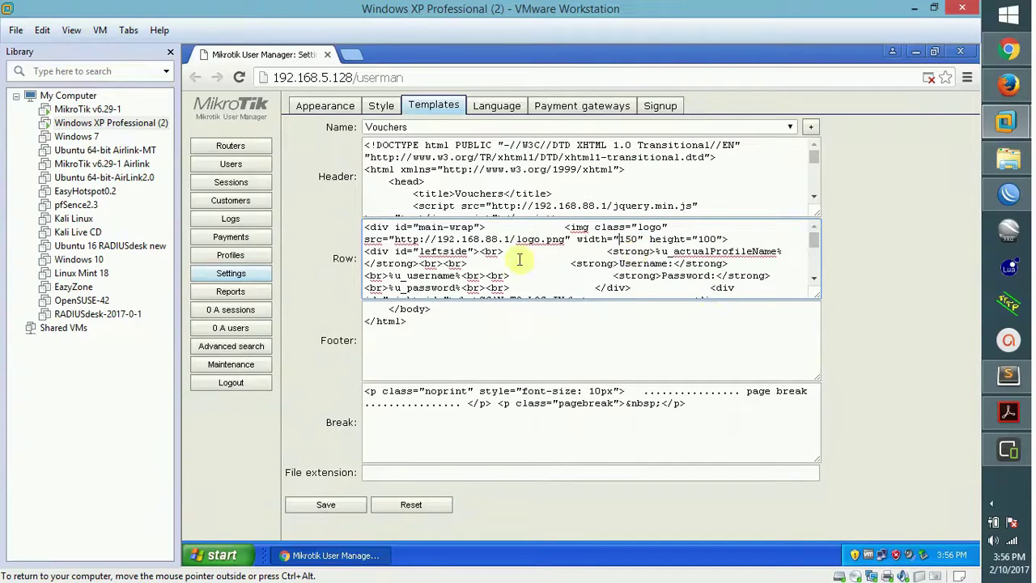
{"action": "left_click", "coordinate": [325, 504]}
Generate the selected users' vouchers with no page break, check the logo in the maximized popup, and close the popup and Vouchers dialog.
{"action": "left_click", "coordinate": [230, 163]}
{"action": "left_click", "coordinate": [373, 109]}
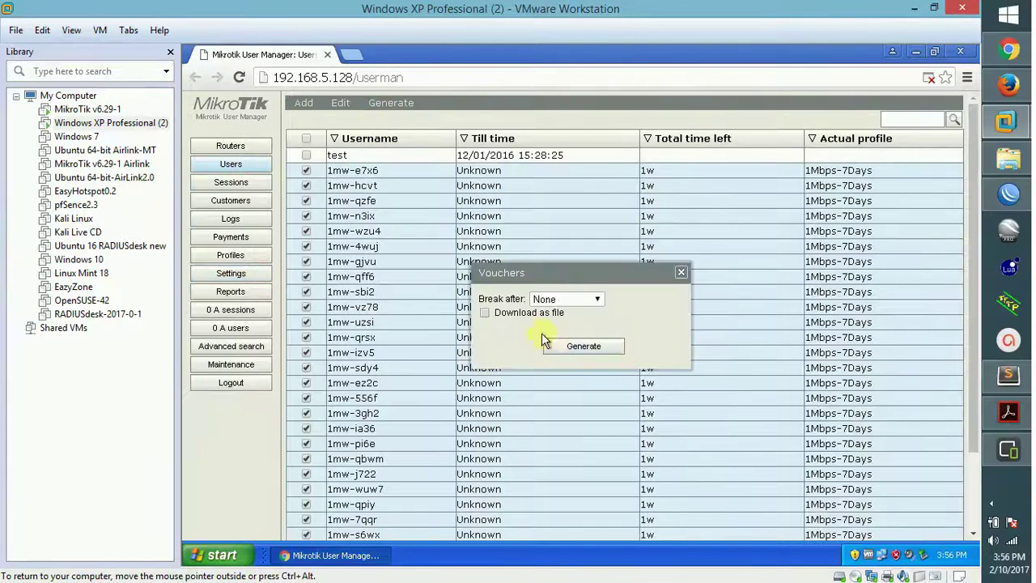
{"action": "left_click", "coordinate": [585, 346]}
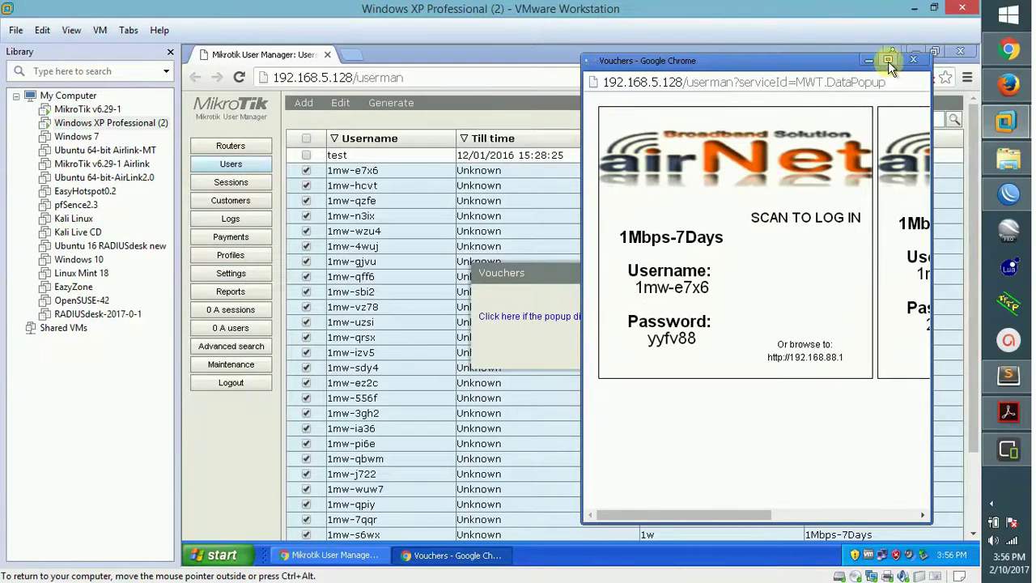
{"action": "left_click", "coordinate": [888, 60]}
{"action": "left_click", "coordinate": [961, 50]}
{"action": "left_click", "coordinate": [681, 272]}
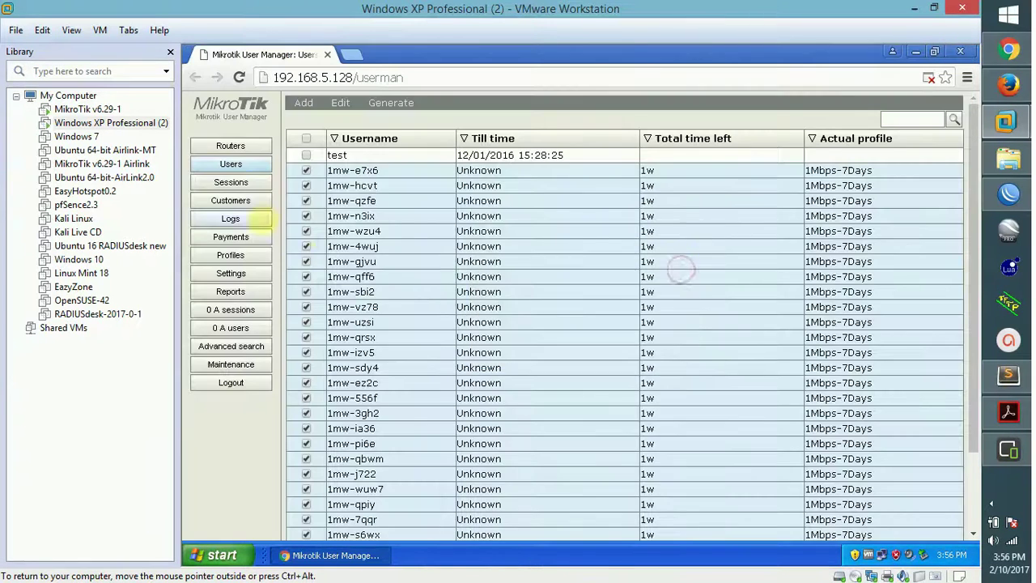
Set the logo image's height to "50" and width to "90" in the Vouchers template's Row code.
{"action": "left_click", "coordinate": [231, 272]}
{"action": "left_click", "coordinate": [701, 239]}
{"action": "left_click", "coordinate": [634, 239]}
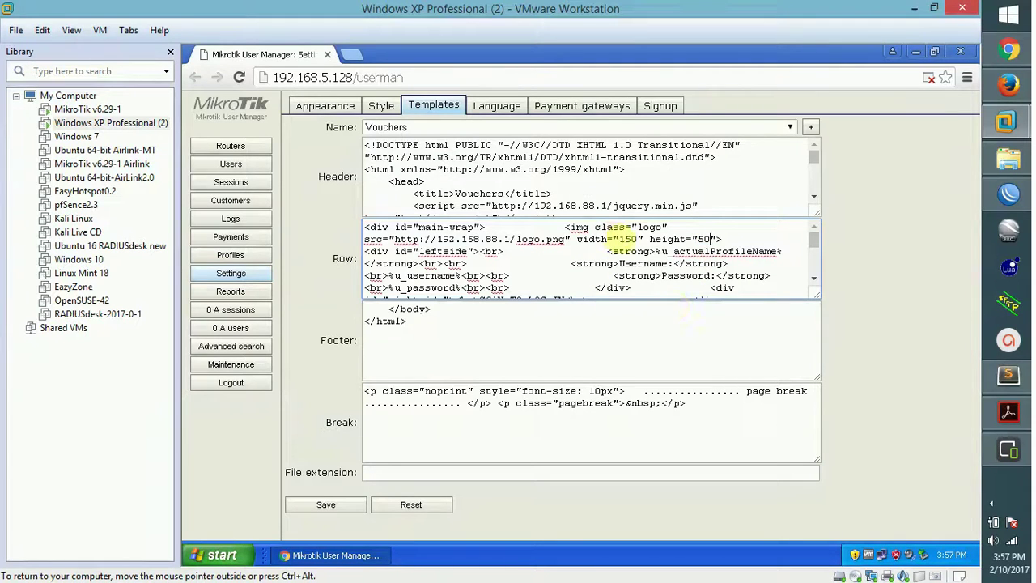
{"action": "left_click", "coordinate": [619, 238]}
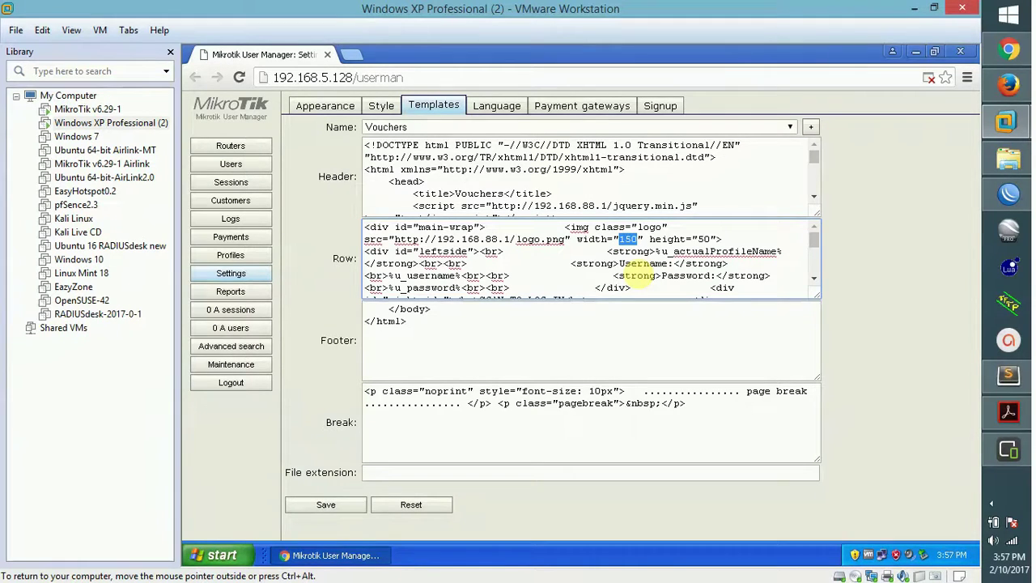
{"action": "type", "text": "9"}
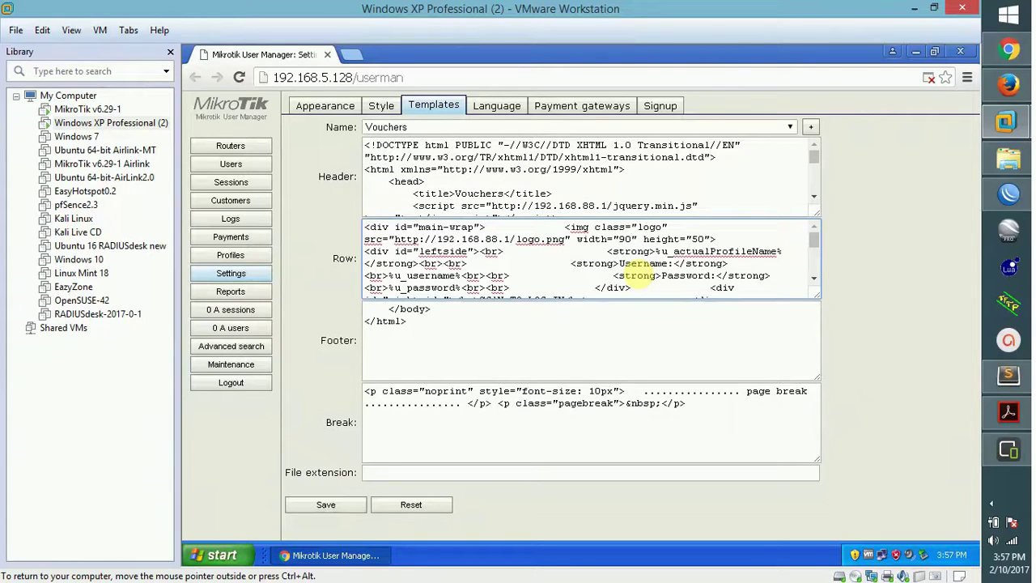
Regenerate the selected users' vouchers to inspect the resized logo, and close the popup and the Vouchers dialog.
{"action": "left_click", "coordinate": [237, 162]}
{"action": "left_click", "coordinate": [579, 350]}
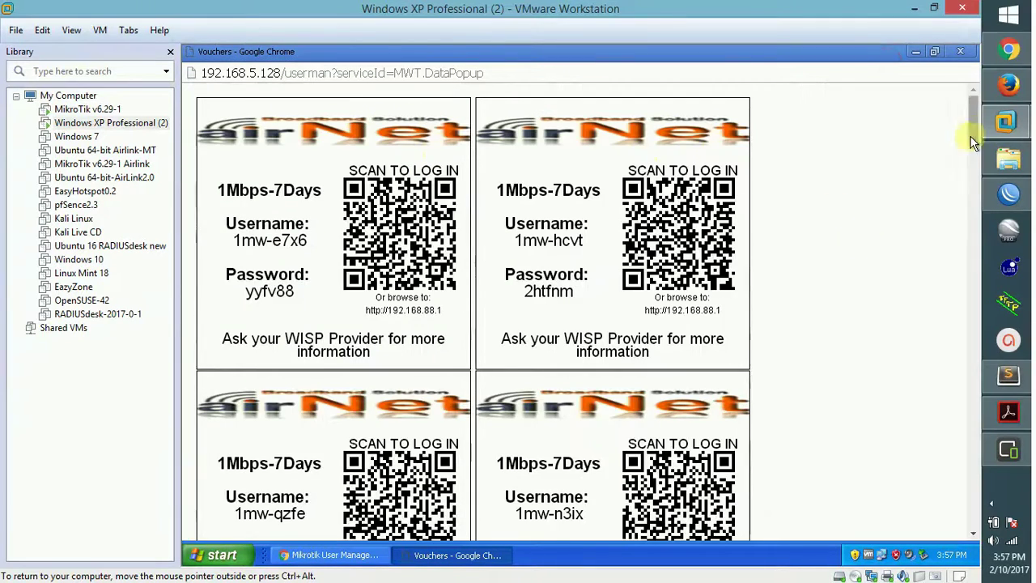
{"action": "left_click", "coordinate": [960, 51]}
{"action": "left_click", "coordinate": [681, 272]}
Set the logo image's width to "60" in the Vouchers template's Row code and save the template.
{"action": "left_click", "coordinate": [231, 273]}
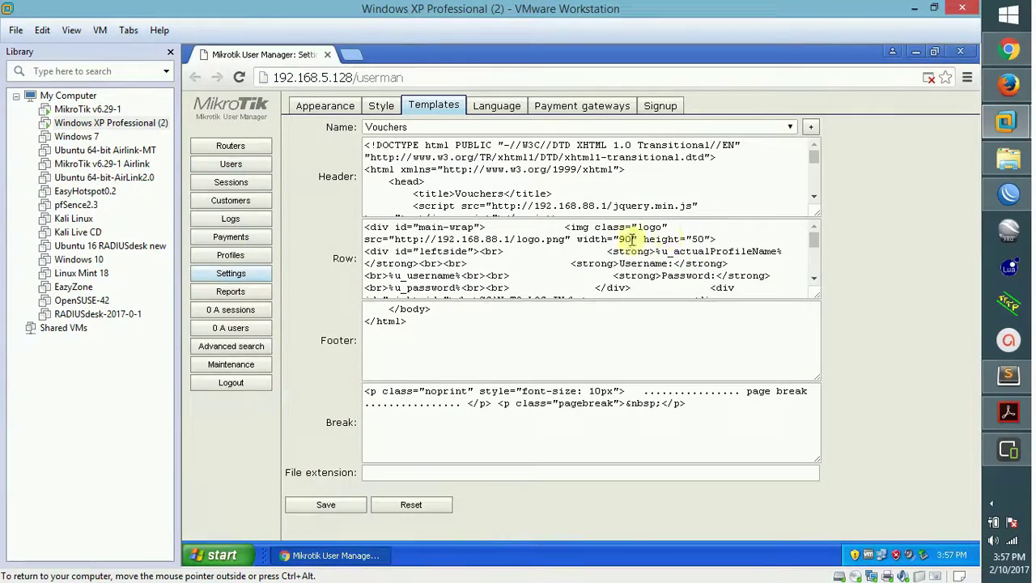
{"action": "left_click", "coordinate": [326, 504]}
Generate the selected users' vouchers once more, compare the logo width in the maximized popup, and close the popup.
{"action": "left_click", "coordinate": [231, 164]}
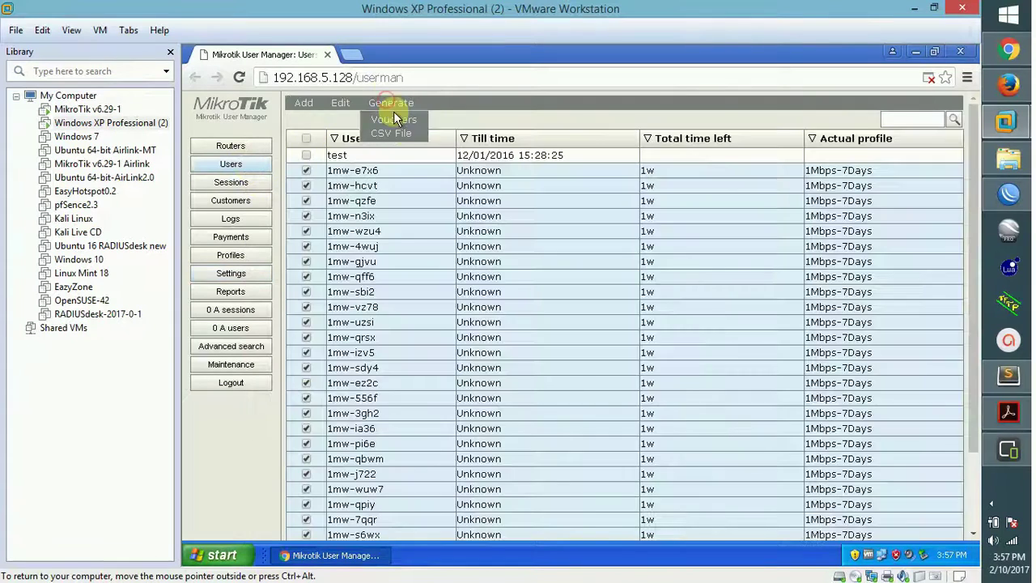
{"action": "left_click", "coordinate": [391, 103]}
{"action": "left_click", "coordinate": [579, 350]}
{"action": "left_click", "coordinate": [889, 61]}
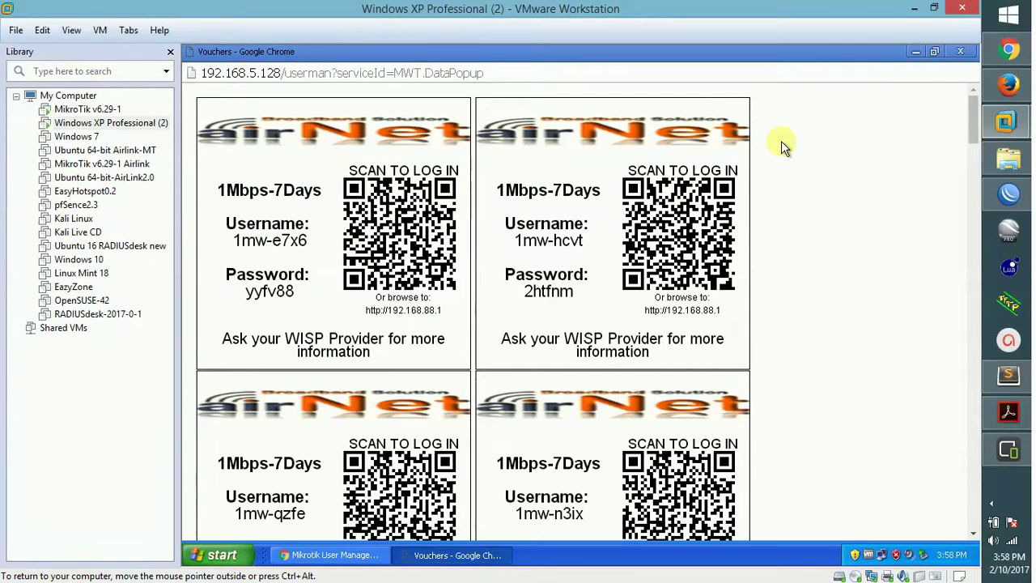
{"action": "left_click", "coordinate": [962, 54]}
Set the logo image's height to "60" in the Vouchers template's Row code.
{"action": "left_click", "coordinate": [230, 273]}
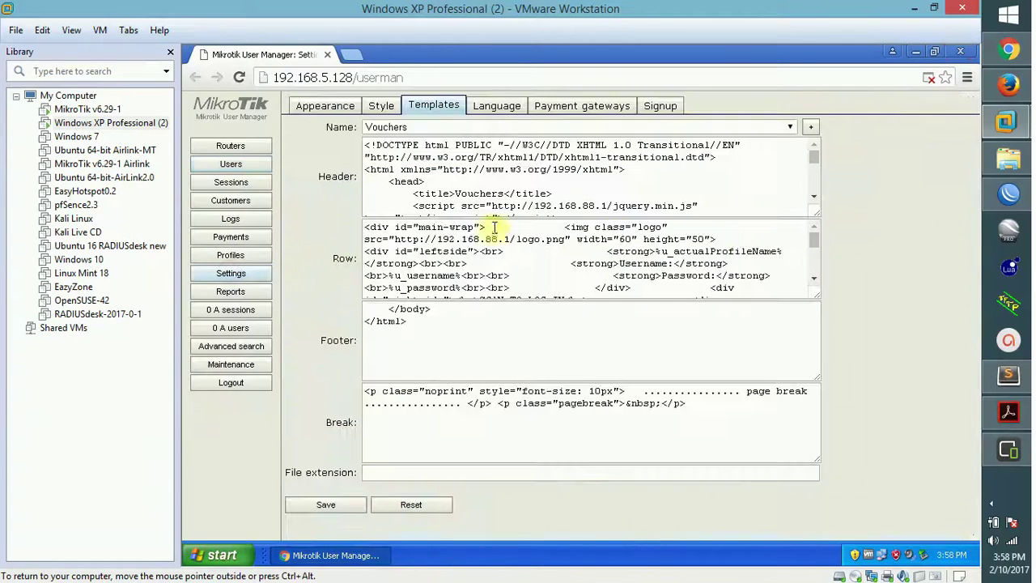
{"action": "left_click", "coordinate": [705, 239]}
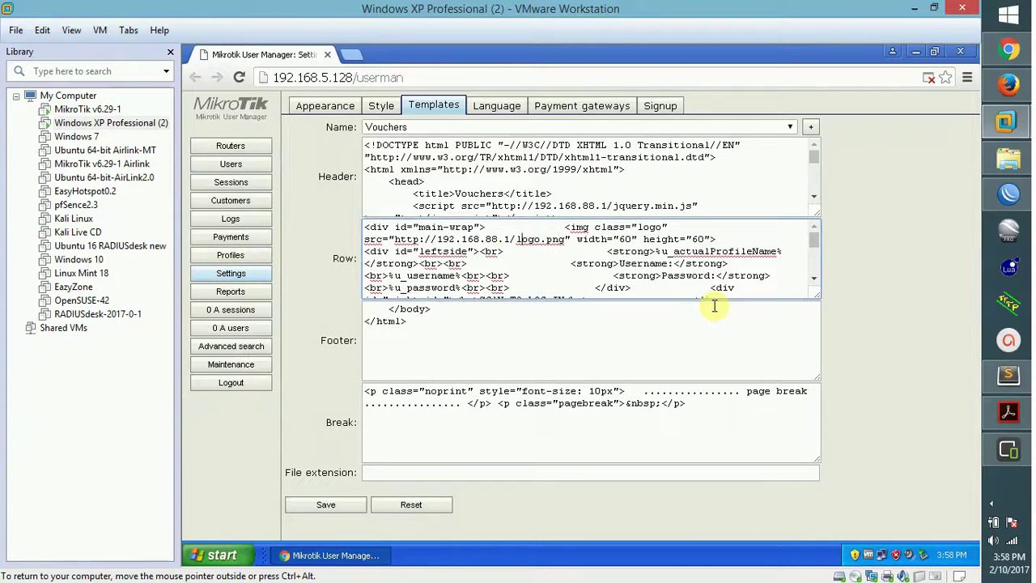
Find the img.logo style rule in the Vouchers template's Header code, set its width to 80%, and save the template.
{"action": "left_click", "coordinate": [764, 188]}
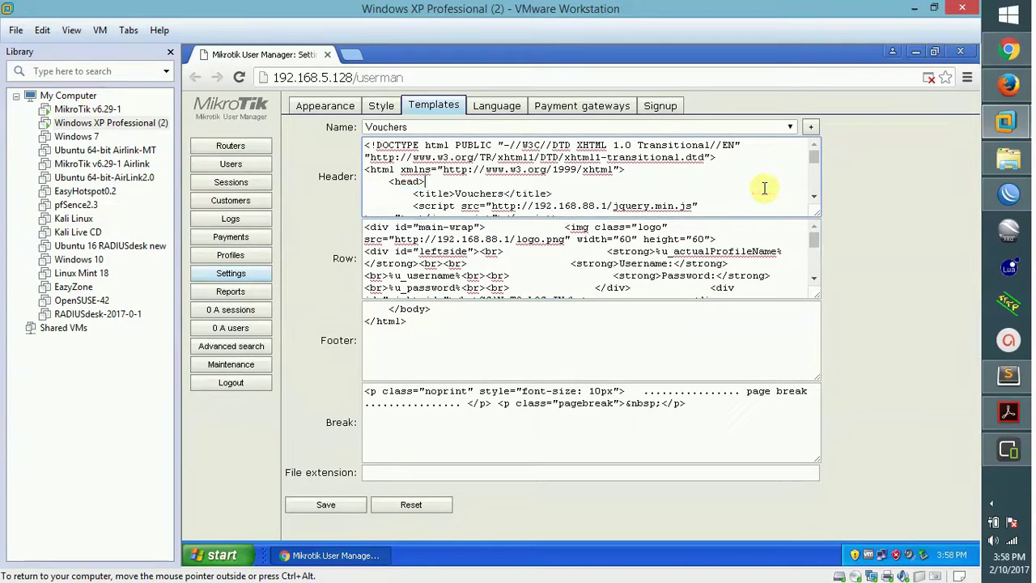
{"action": "key", "text": "Down"}
{"action": "key", "text": "Down"}
{"action": "key", "text": "Down"}
{"action": "key", "text": "Down"}
{"action": "key", "text": "Down"}
{"action": "key", "text": "Down"}
{"action": "key", "text": "Down"}
{"action": "key", "text": "Down"}
{"action": "key", "text": "Down"}
{"action": "key", "text": "Down"}
{"action": "key", "text": "Down"}
{"action": "key", "text": "Down"}
{"action": "key", "text": "Down"}
{"action": "key", "text": "Down"}
{"action": "key", "text": "Down"}
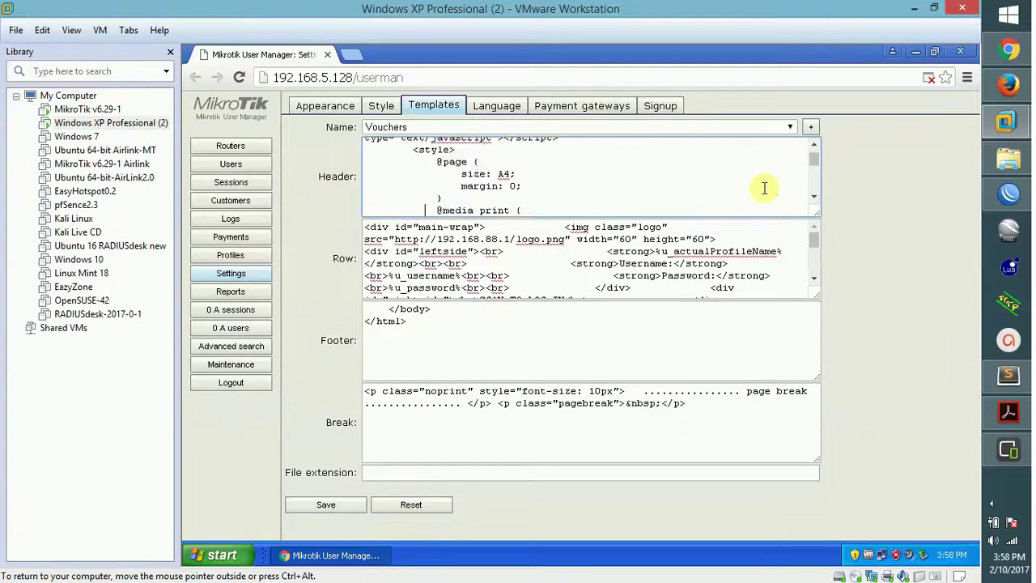
{"action": "key", "text": "Up"}
{"action": "key", "text": "Up"}
{"action": "key", "text": "Up"}
{"action": "key", "text": "Up"}
{"action": "key", "text": "Up"}
{"action": "key", "text": "Up"}
{"action": "key", "text": "Up"}
{"action": "key", "text": "Up"}
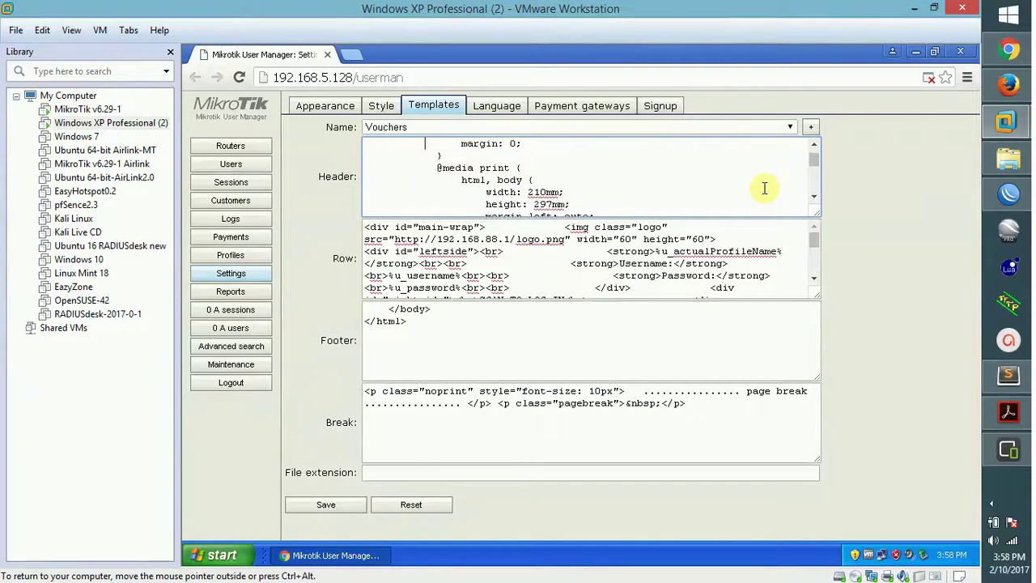
{"action": "key", "text": "Down"}
{"action": "key", "text": "Down"}
{"action": "key", "text": "Down"}
{"action": "key", "text": "Down"}
{"action": "key", "text": "Down"}
{"action": "key", "text": "Down"}
{"action": "key", "text": "Down"}
{"action": "key", "text": "Down"}
{"action": "key", "text": "Down"}
{"action": "key", "text": "Down"}
{"action": "key", "text": "Down"}
{"action": "key", "text": "Down"}
{"action": "key", "text": "Down"}
{"action": "key", "text": "Down"}
{"action": "key", "text": "Down"}
{"action": "key", "text": "Down"}
{"action": "key", "text": "Down"}
{"action": "key", "text": "Down"}
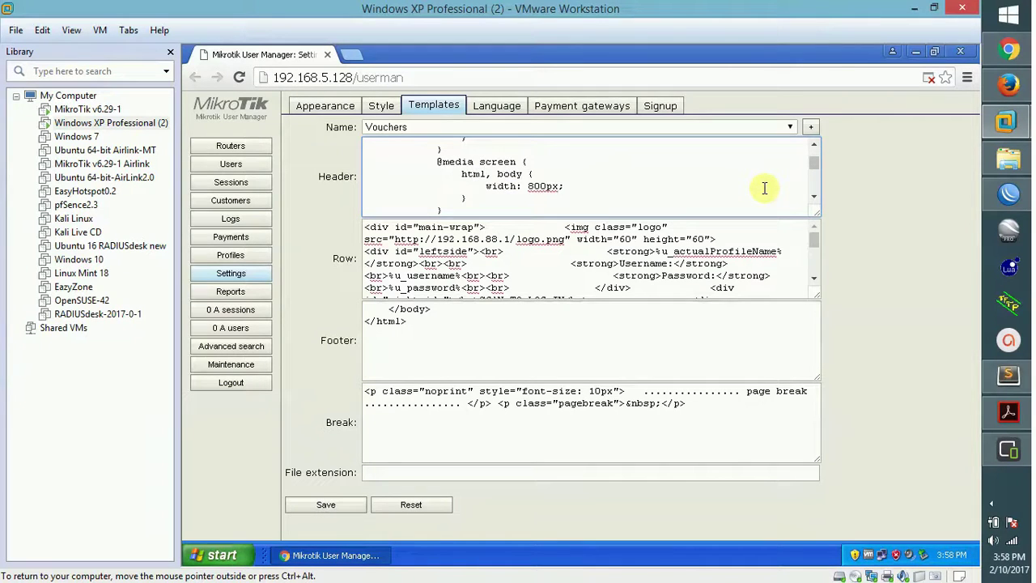
{"action": "key", "text": "Down"}
{"action": "key", "text": "Down"}
{"action": "key", "text": "Down"}
{"action": "key", "text": "Down"}
{"action": "key", "text": "Down"}
{"action": "key", "text": "Down"}
{"action": "key", "text": "Down"}
{"action": "key", "text": "Down"}
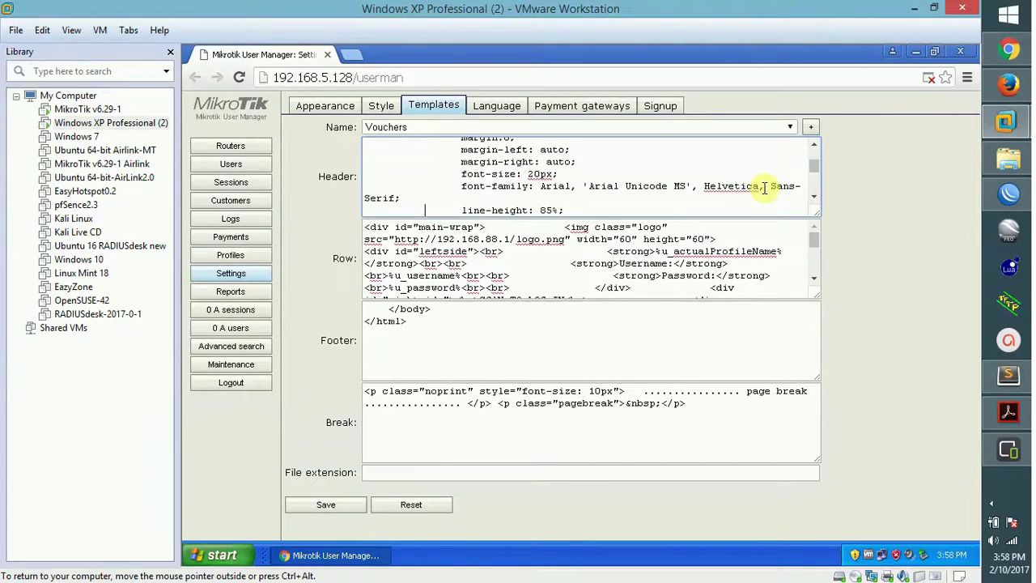
{"action": "key", "text": "Down"}
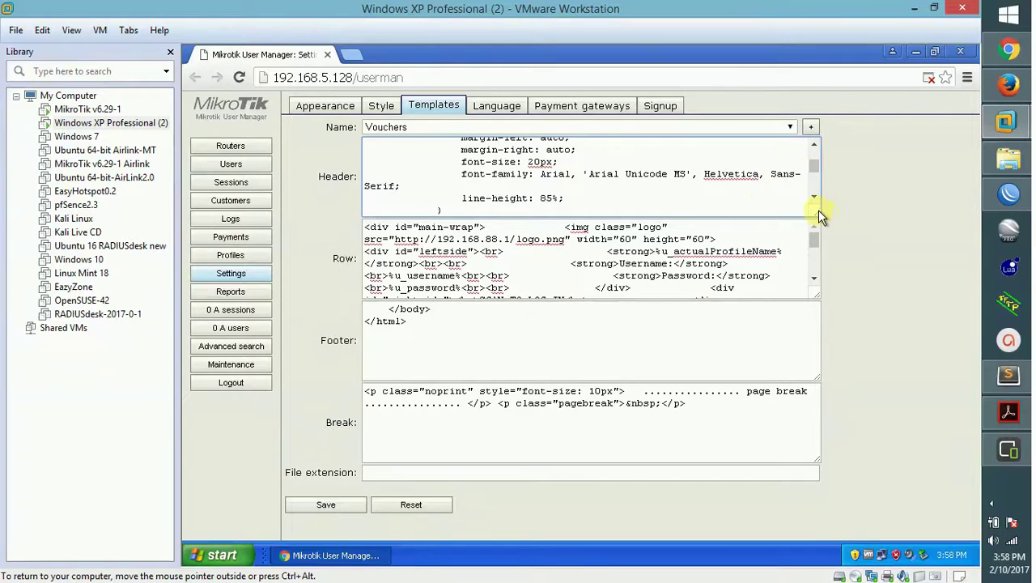
{"action": "left_click_drag", "start_coordinate": [819, 211], "coordinate": [809, 425]}
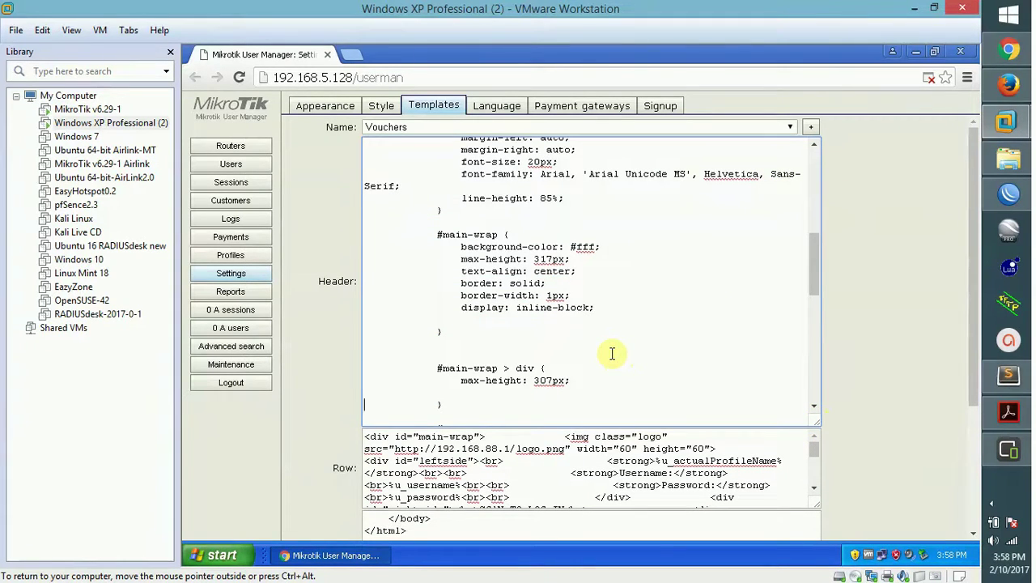
{"action": "key", "text": "Down"}
{"action": "key", "text": "Down"}
{"action": "key", "text": "Down"}
{"action": "key", "text": "Down"}
{"action": "key", "text": "Down"}
{"action": "key", "text": "Down"}
{"action": "key", "text": "Down"}
{"action": "key", "text": "Down"}
{"action": "key", "text": "Down"}
{"action": "key", "text": "Down"}
{"action": "key", "text": "Down"}
{"action": "key", "text": "Down"}
{"action": "key", "text": "Down"}
{"action": "key", "text": "Down"}
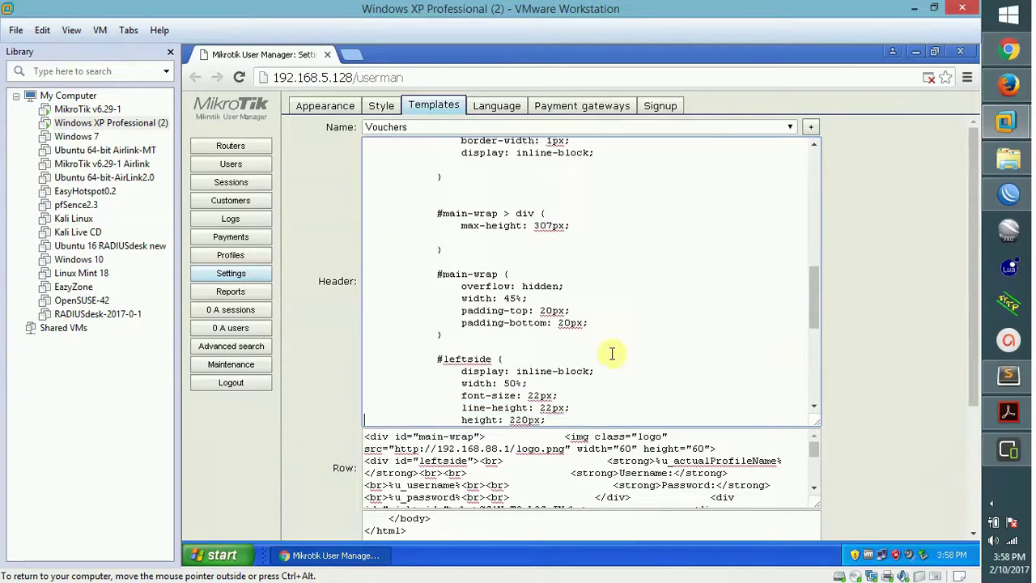
{"action": "key", "text": "Down"}
{"action": "key", "text": "Down"}
{"action": "key", "text": "Down"}
{"action": "key", "text": "Down"}
{"action": "key", "text": "Down"}
{"action": "key", "text": "Down"}
{"action": "key", "text": "Down"}
{"action": "key", "text": "Down"}
{"action": "key", "text": "Down"}
{"action": "key", "text": "Down"}
{"action": "key", "text": "Down"}
{"action": "key", "text": "Down"}
{"action": "key", "text": "Down"}
{"action": "key", "text": "Down"}
{"action": "key", "text": "Down"}
{"action": "key", "text": "Down"}
{"action": "key", "text": "Down"}
{"action": "key", "text": "Down"}
{"action": "key", "text": "Down"}
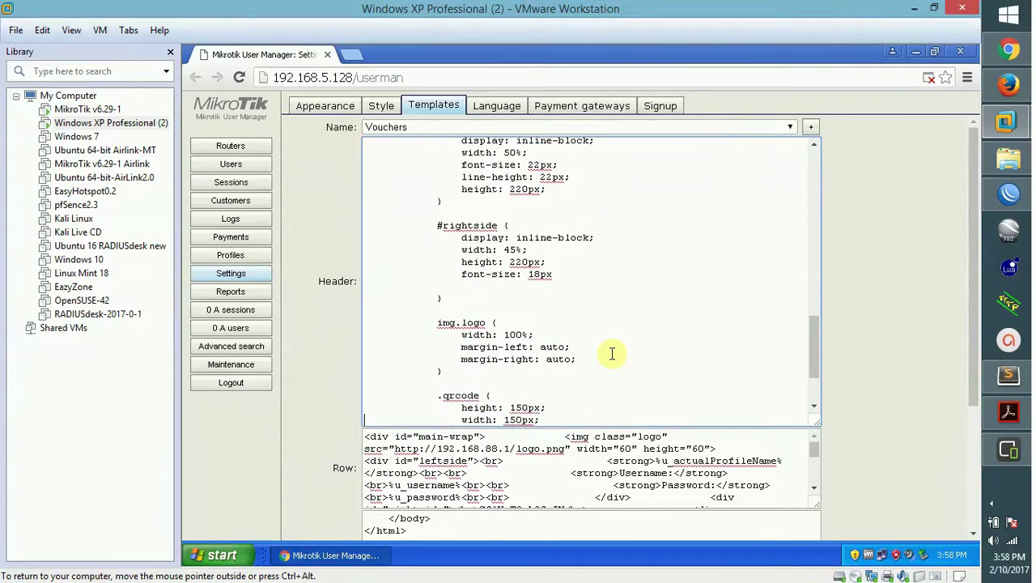
{"action": "key", "text": "Down"}
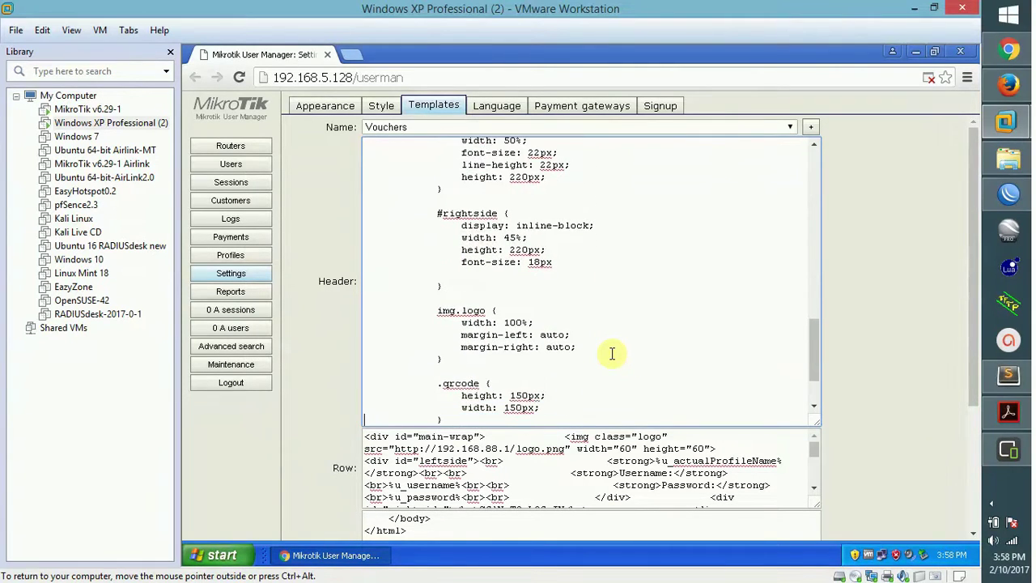
{"action": "left_click", "coordinate": [510, 322]}
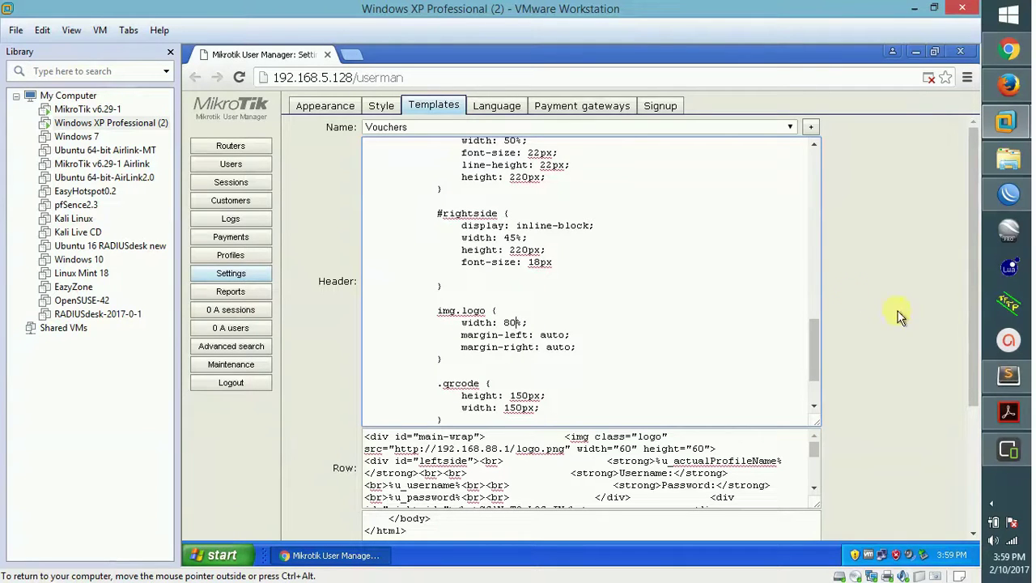
{"action": "left_click_drag", "start_coordinate": [974, 312], "coordinate": [972, 437]}
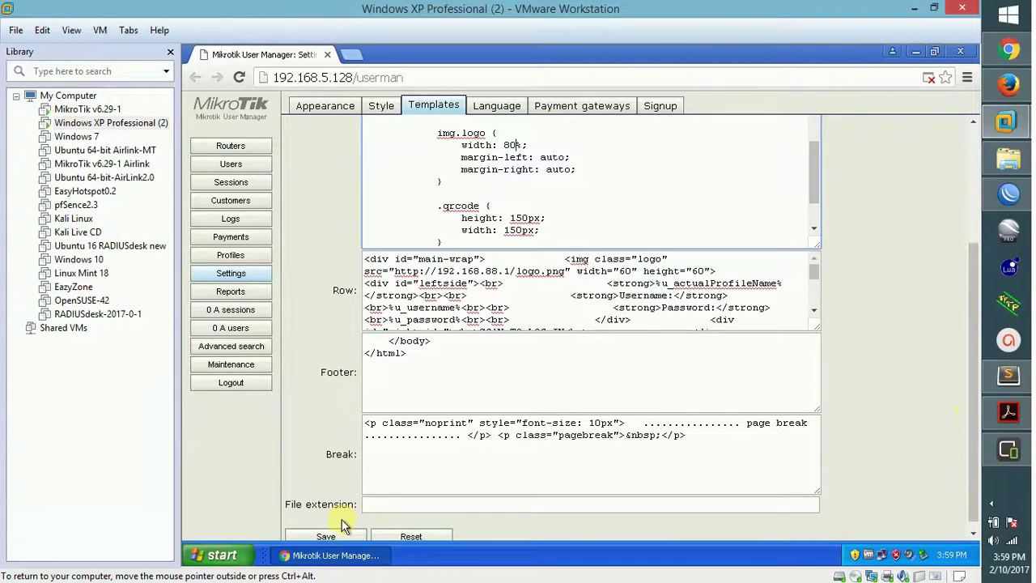
{"action": "left_click", "coordinate": [325, 536]}
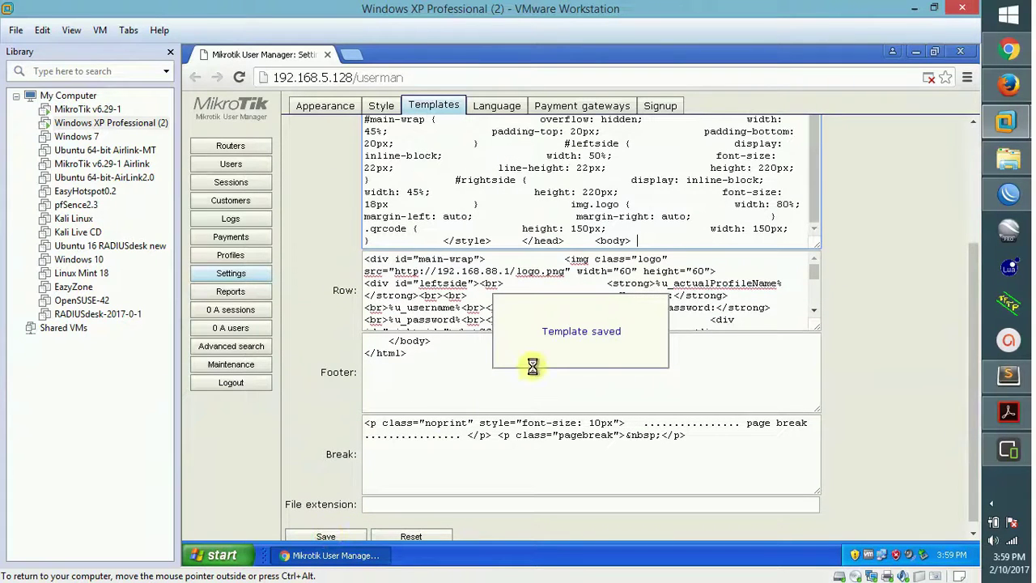
Generate the final vouchers for the selected users with no page break and review the logo and QR codes in the maximized popup.
{"action": "left_click", "coordinate": [230, 163]}
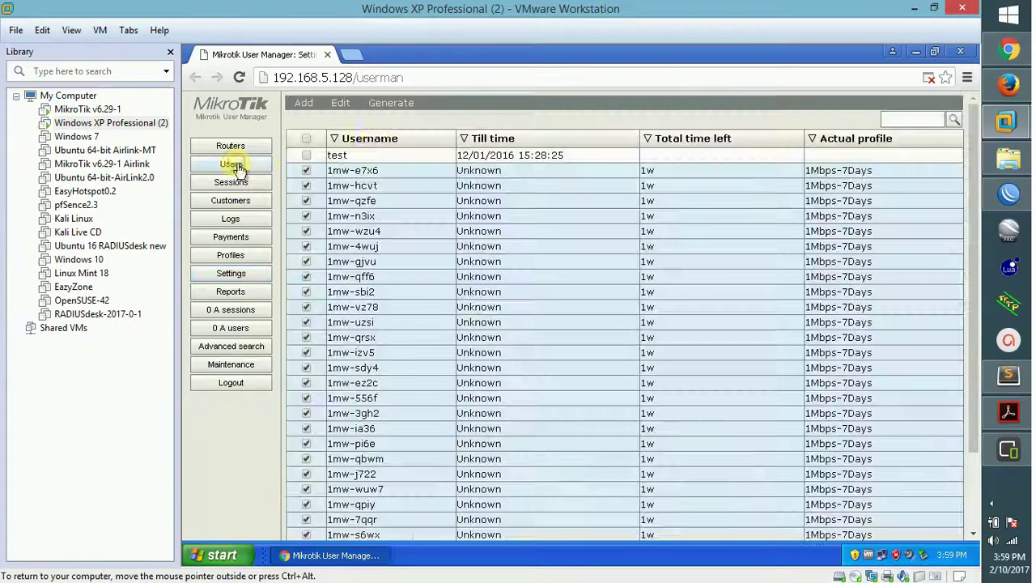
{"action": "left_click", "coordinate": [391, 103]}
{"action": "left_click", "coordinate": [397, 119]}
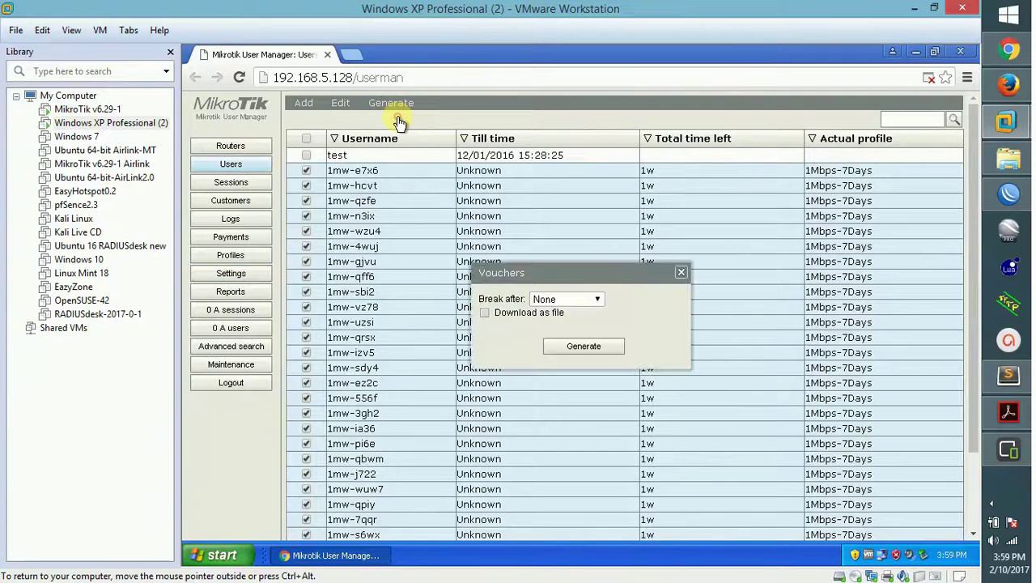
{"action": "left_click", "coordinate": [559, 349]}
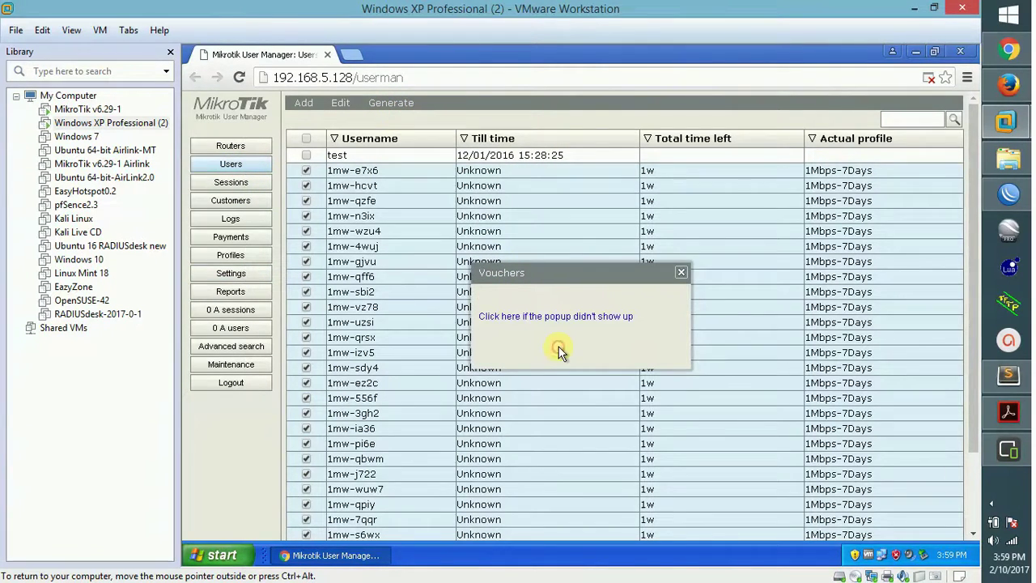
{"action": "left_click", "coordinate": [506, 317]}
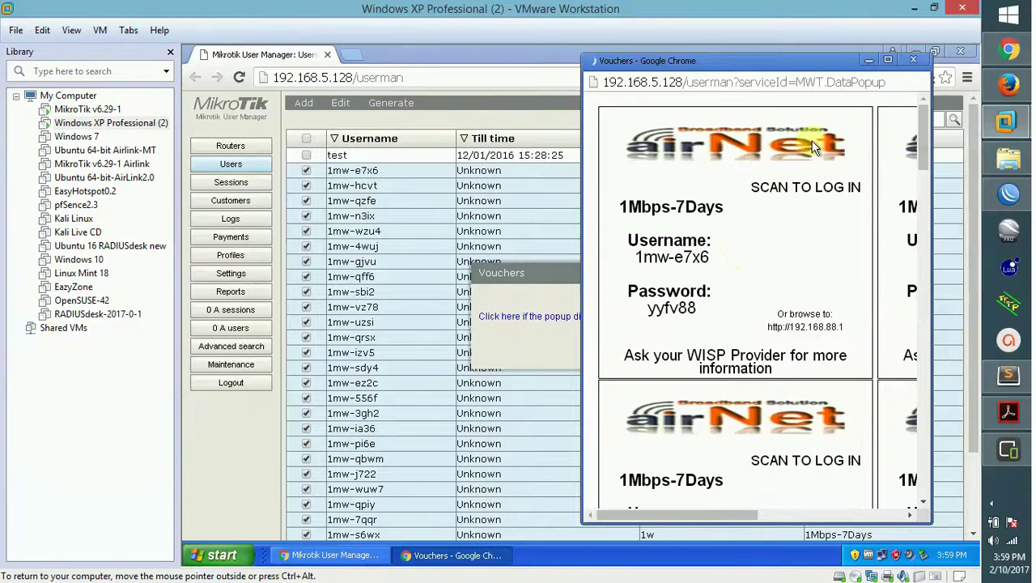
{"action": "left_click", "coordinate": [888, 60]}
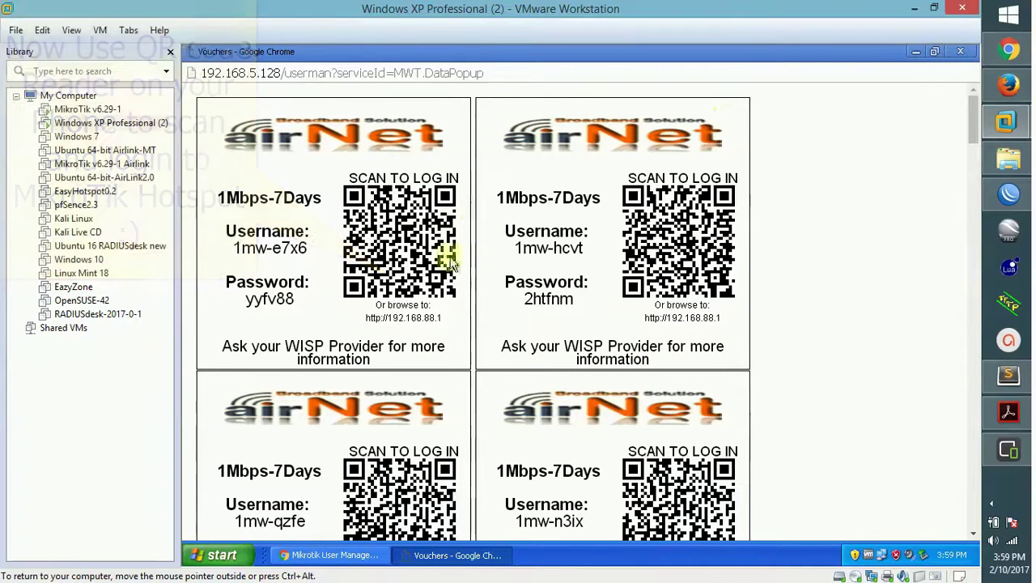
{"action": "mouse_move", "coordinate": [968, 109]}
{"action": "left_mouse_down"}
{"action": "mouse_move", "coordinate": [980, 524]}
{"action": "mouse_move", "coordinate": [974, 91]}
{"action": "left_mouse_up"}
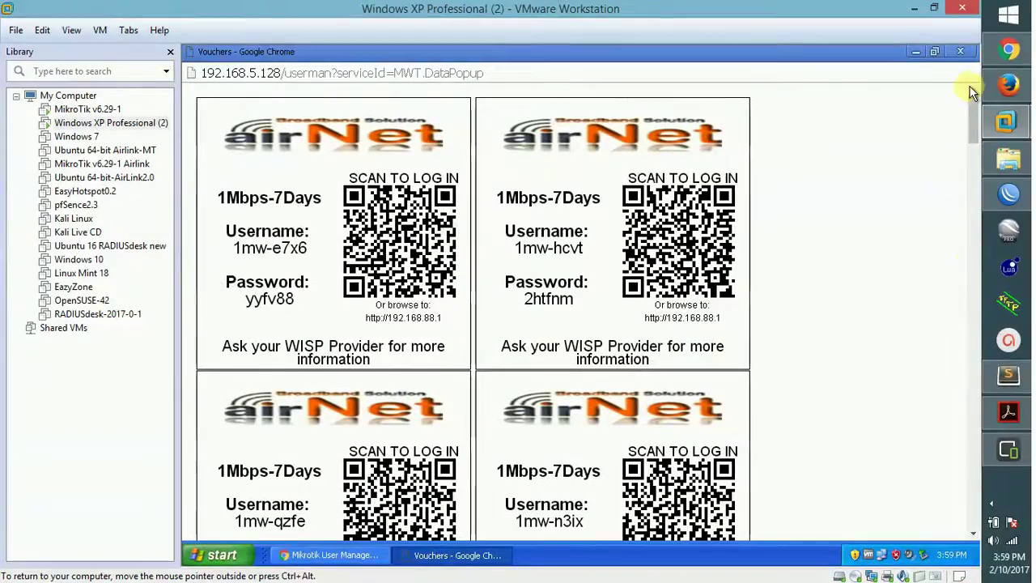